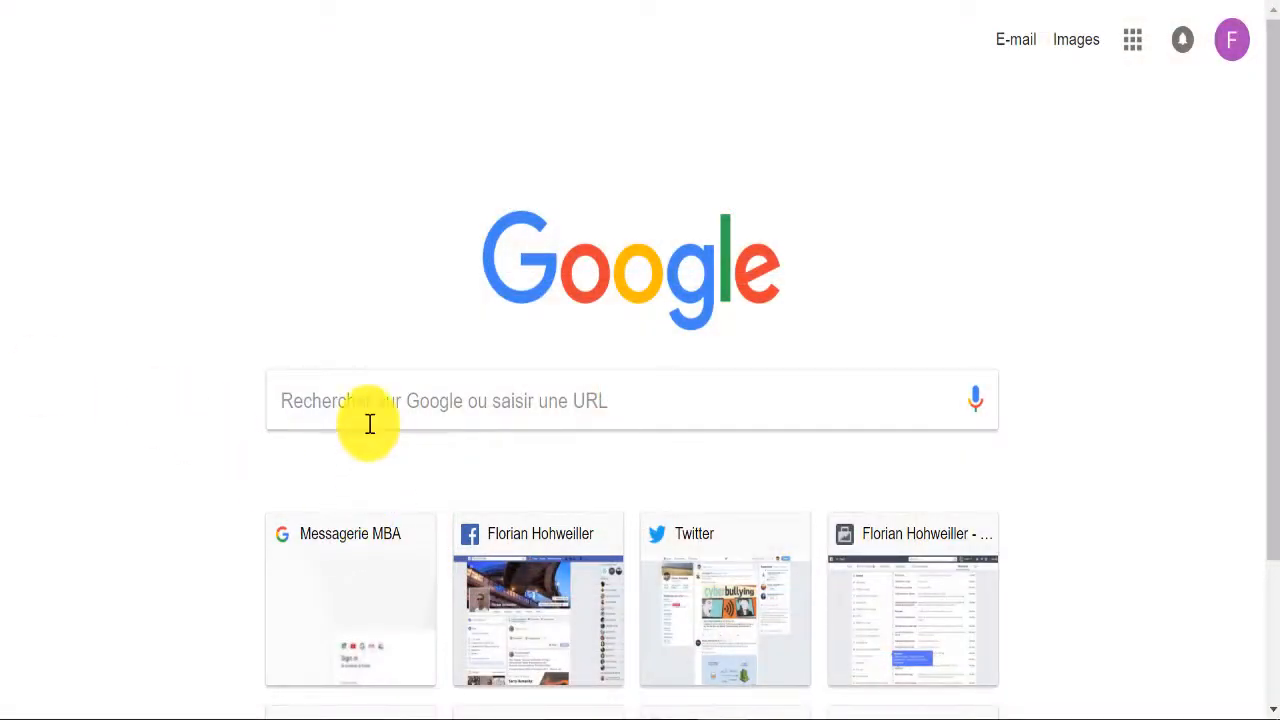
Search the web for goodbarber and open the GoodBarber app builder site.
left_click(369, 424)
type("goodbarber")
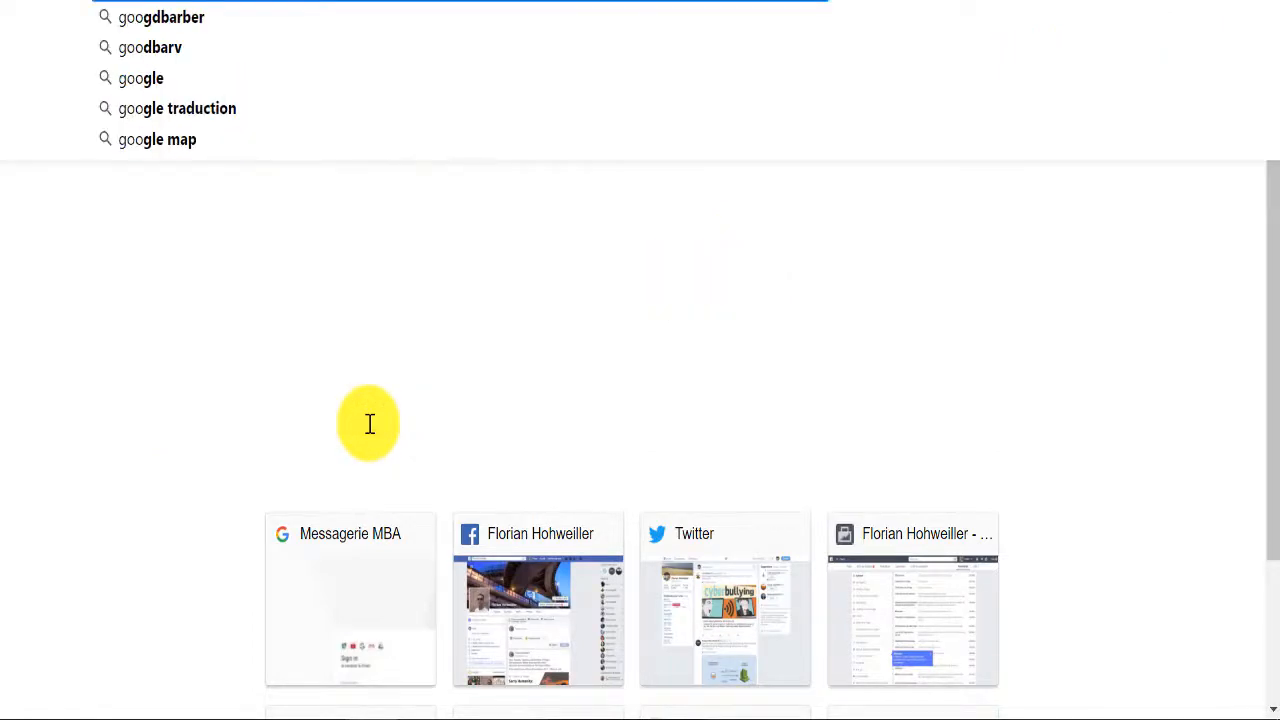
key("Return")
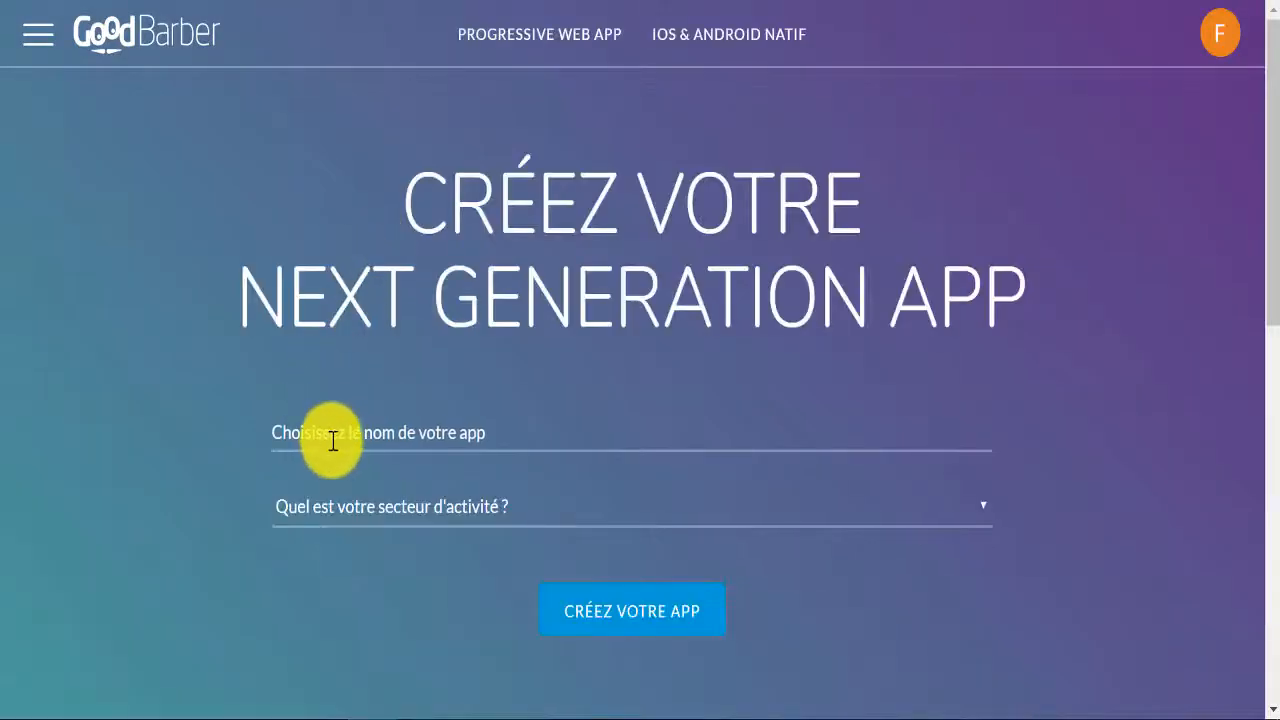
Create an app named onmoov in the Entreprises sector and dismiss the editor's introductory overlay.
left_click(352, 436)
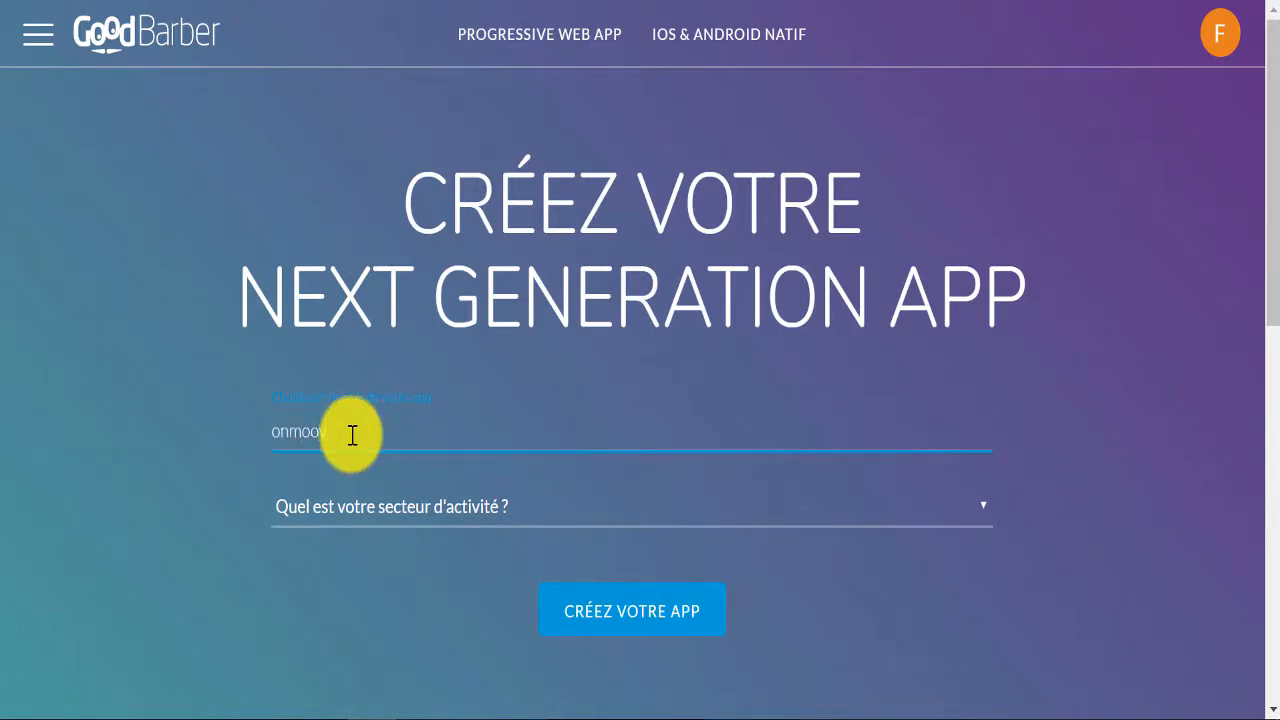
left_click(370, 510)
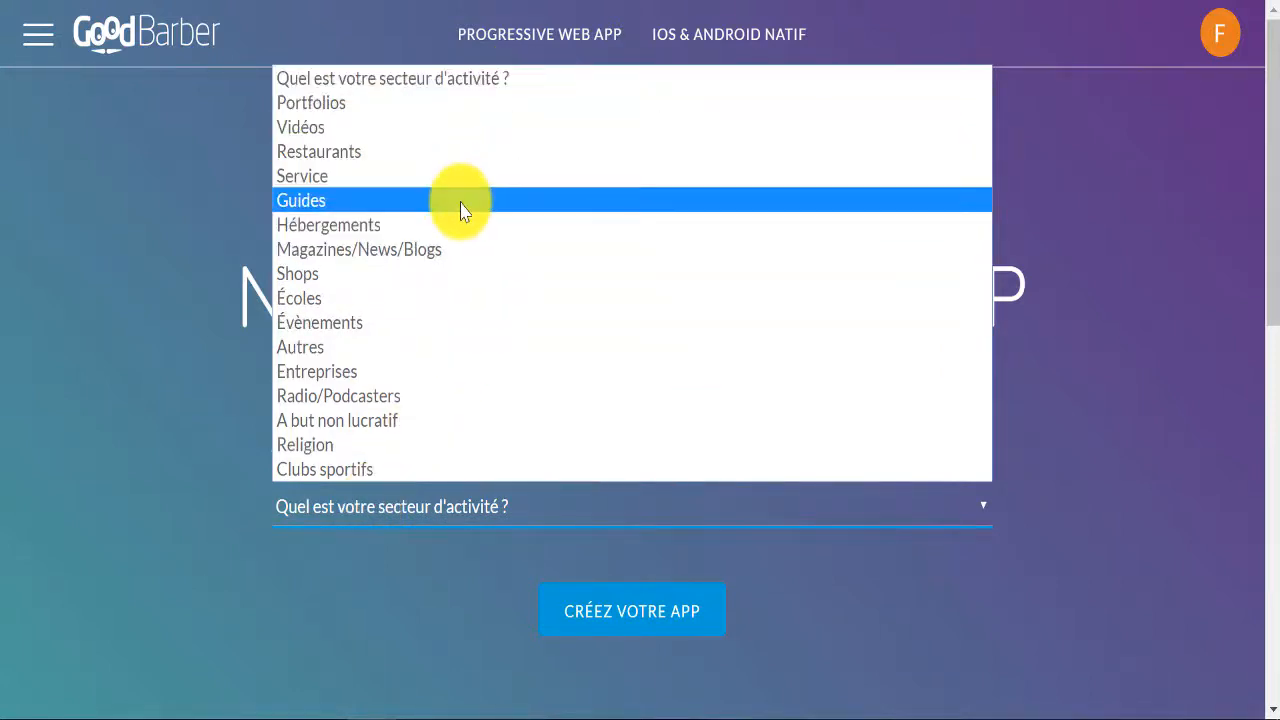
left_click(437, 372)
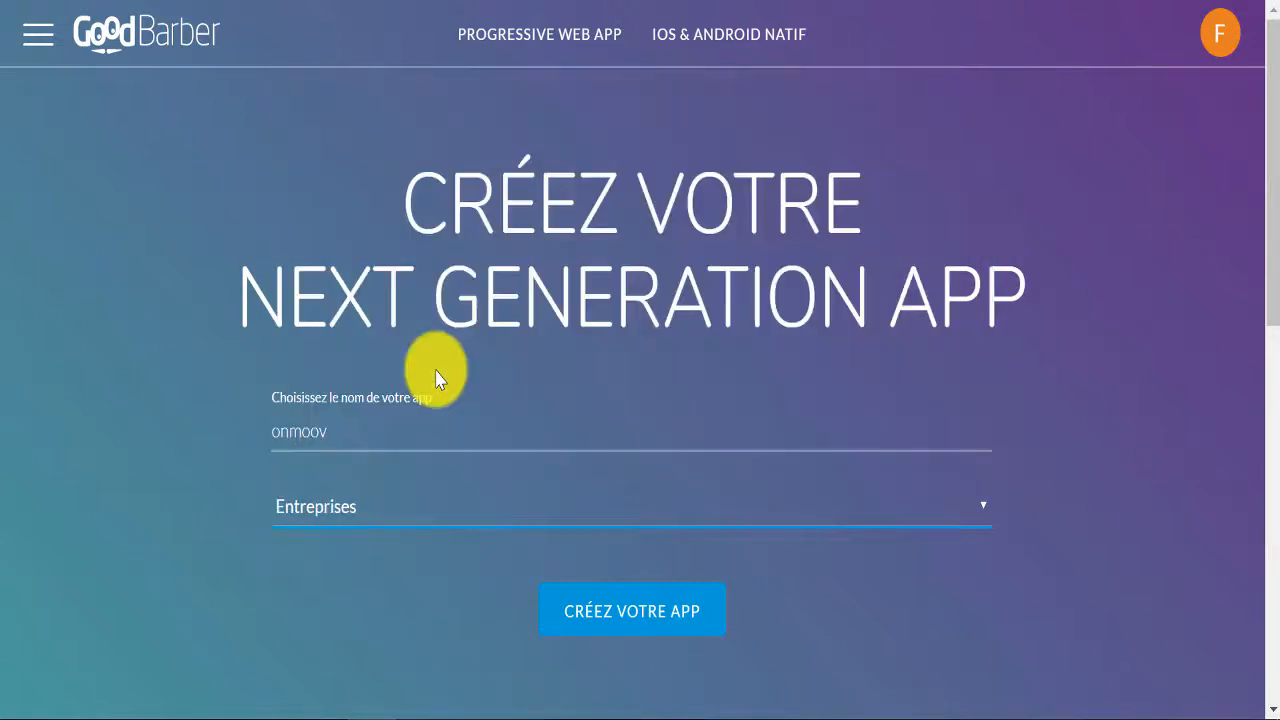
left_click(657, 626)
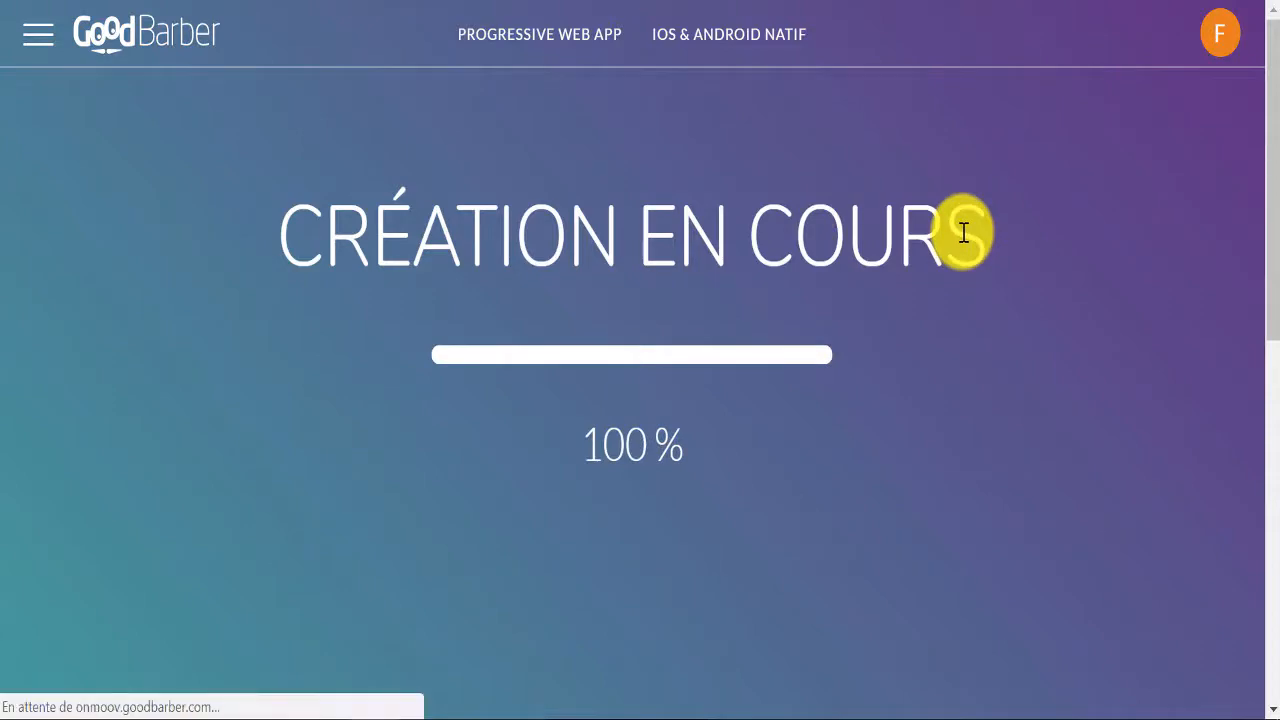
left_click(649, 364)
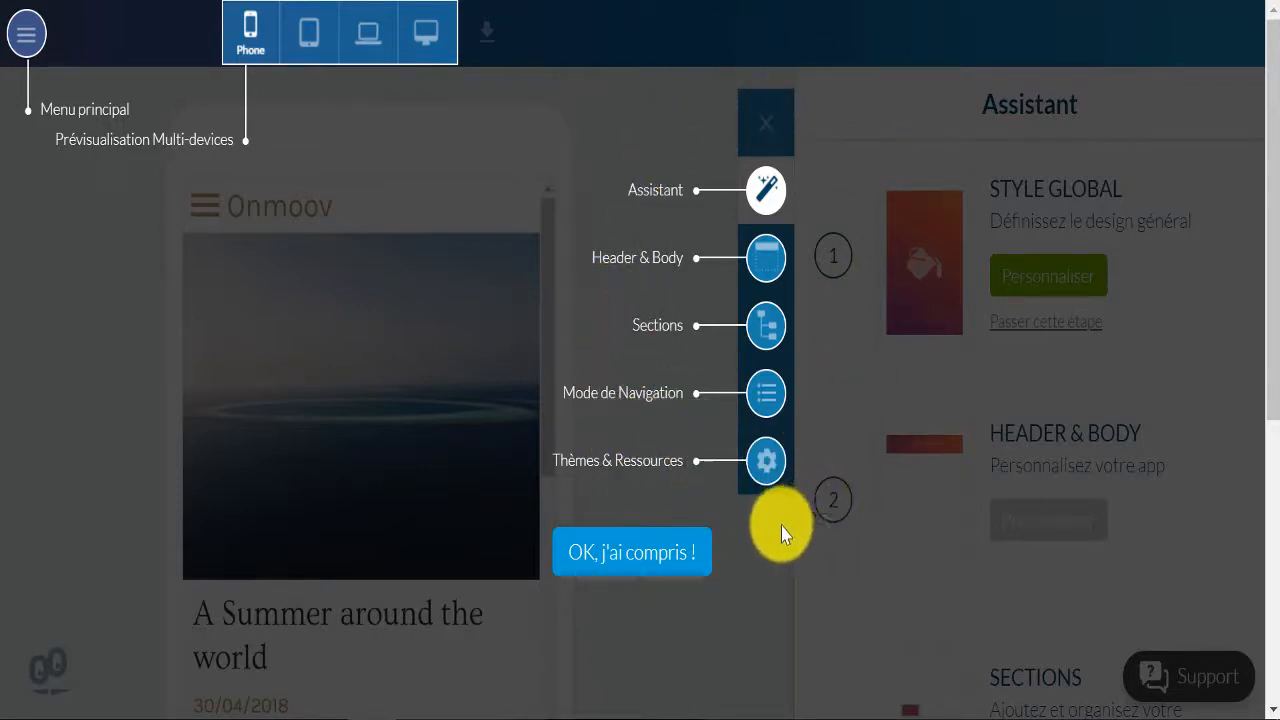
left_click(653, 567)
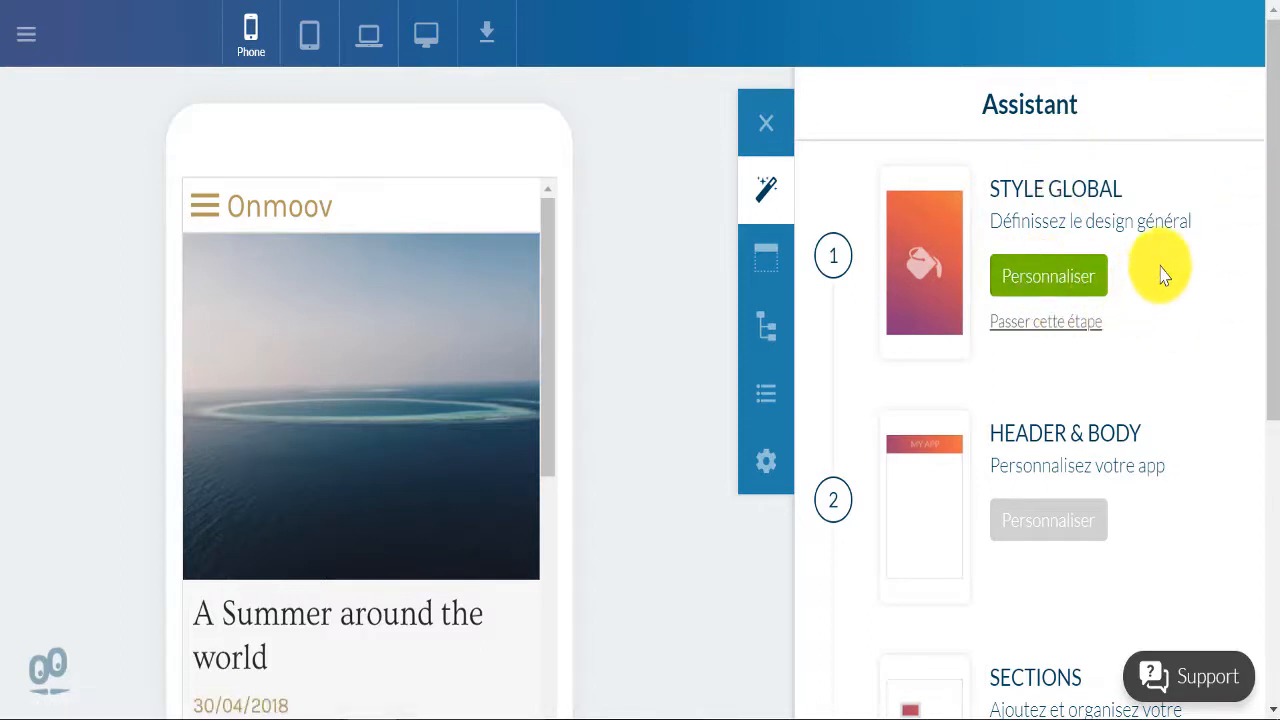
Review the assistant's setup stages through to Publication and open the Style Global customization.
scroll(1163, 276, "down", 5)
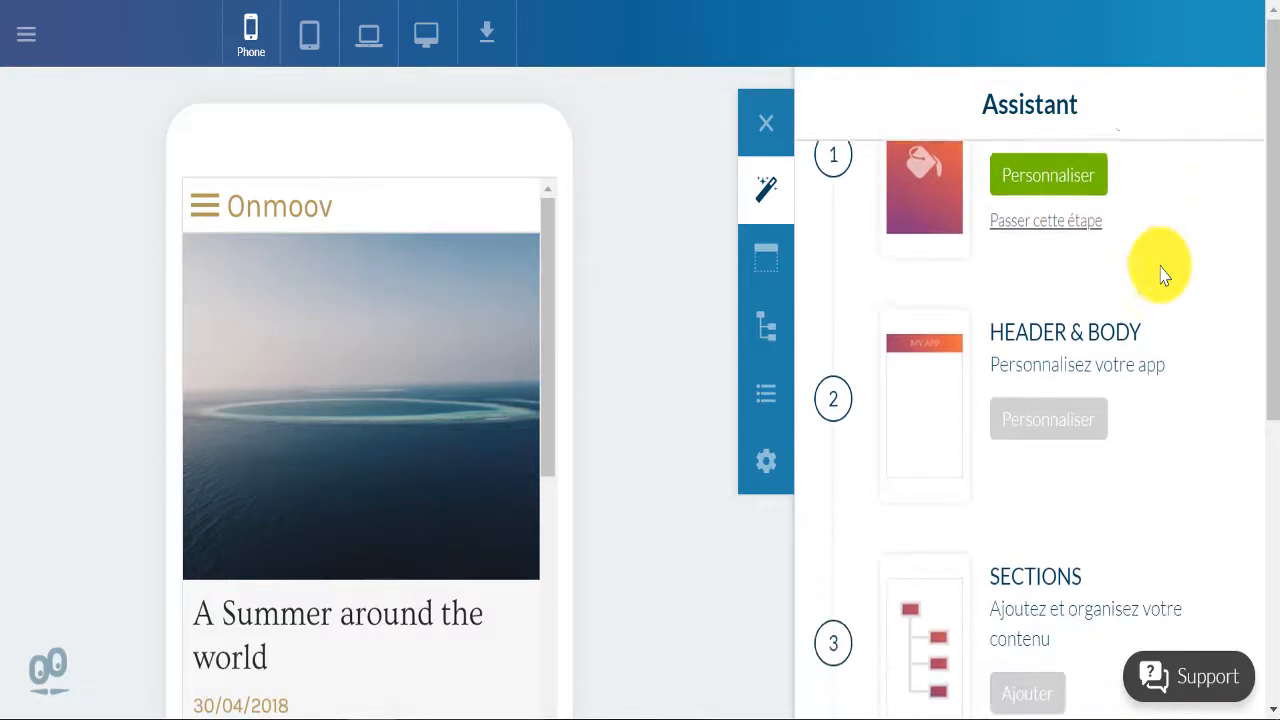
scroll(1160, 274, "down", 5)
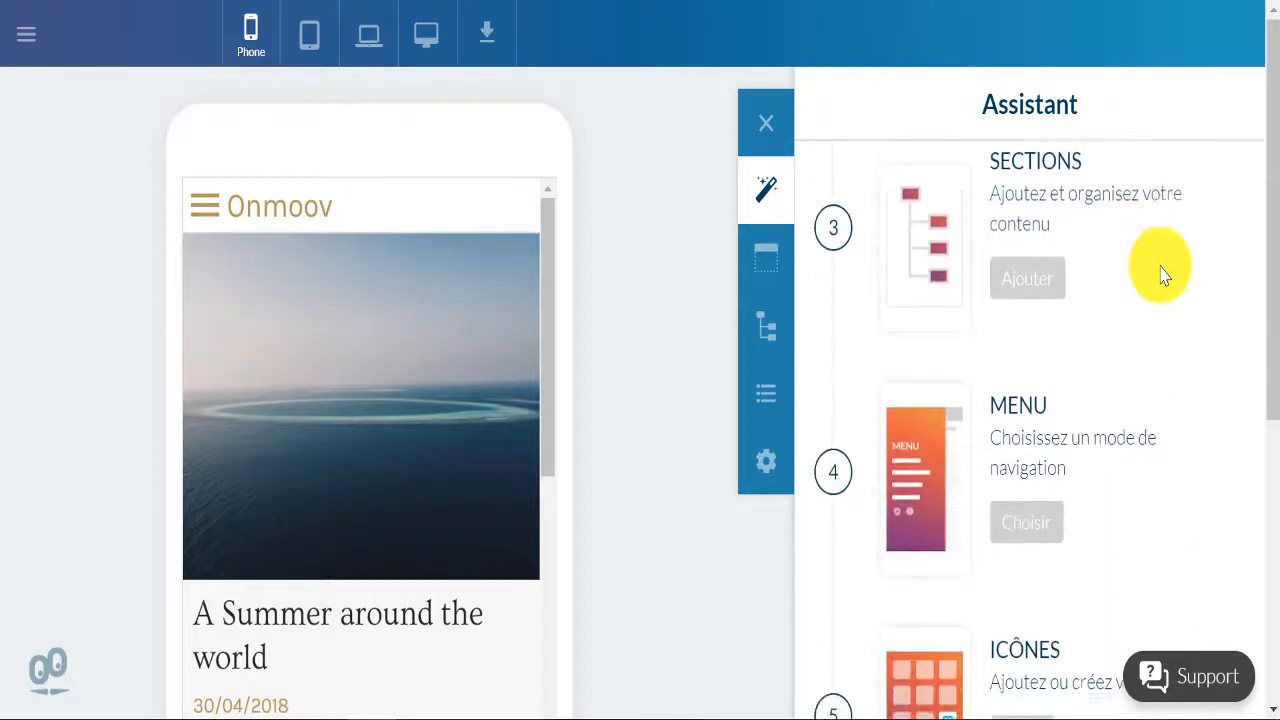
scroll(1104, 445, "down", 4)
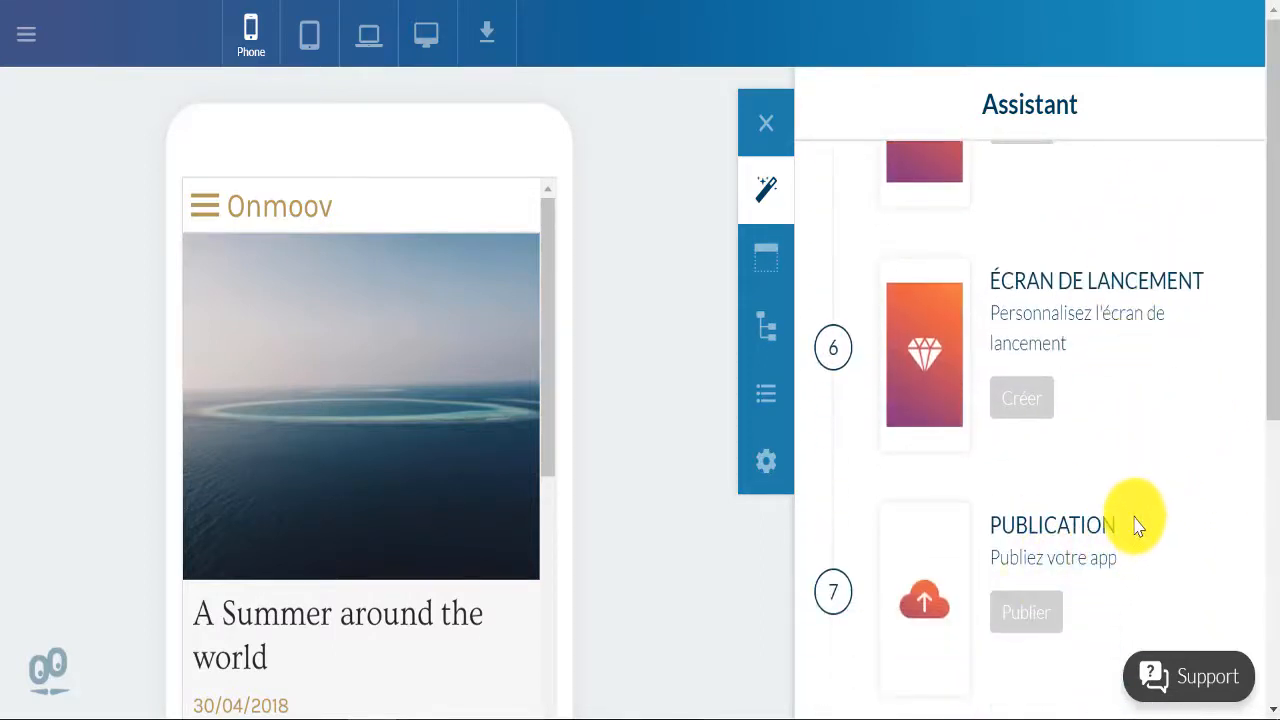
scroll(1135, 540, "up", 8)
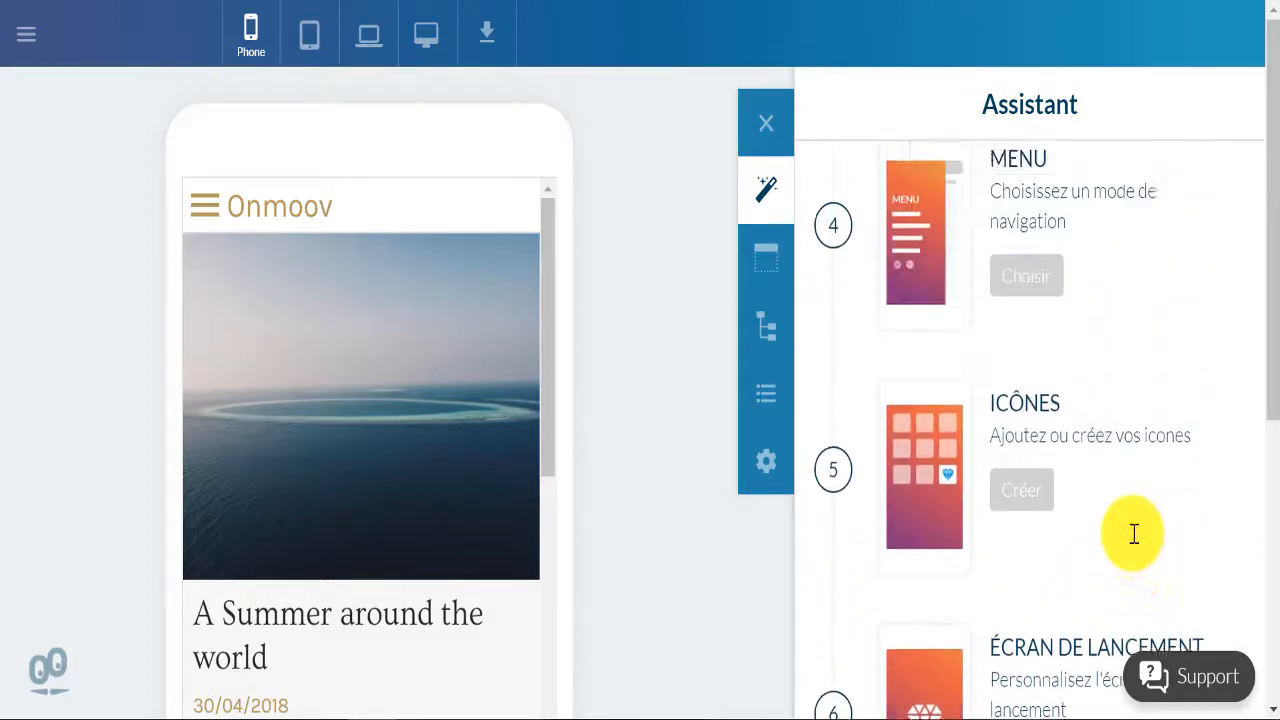
scroll(1135, 540, "up", 4)
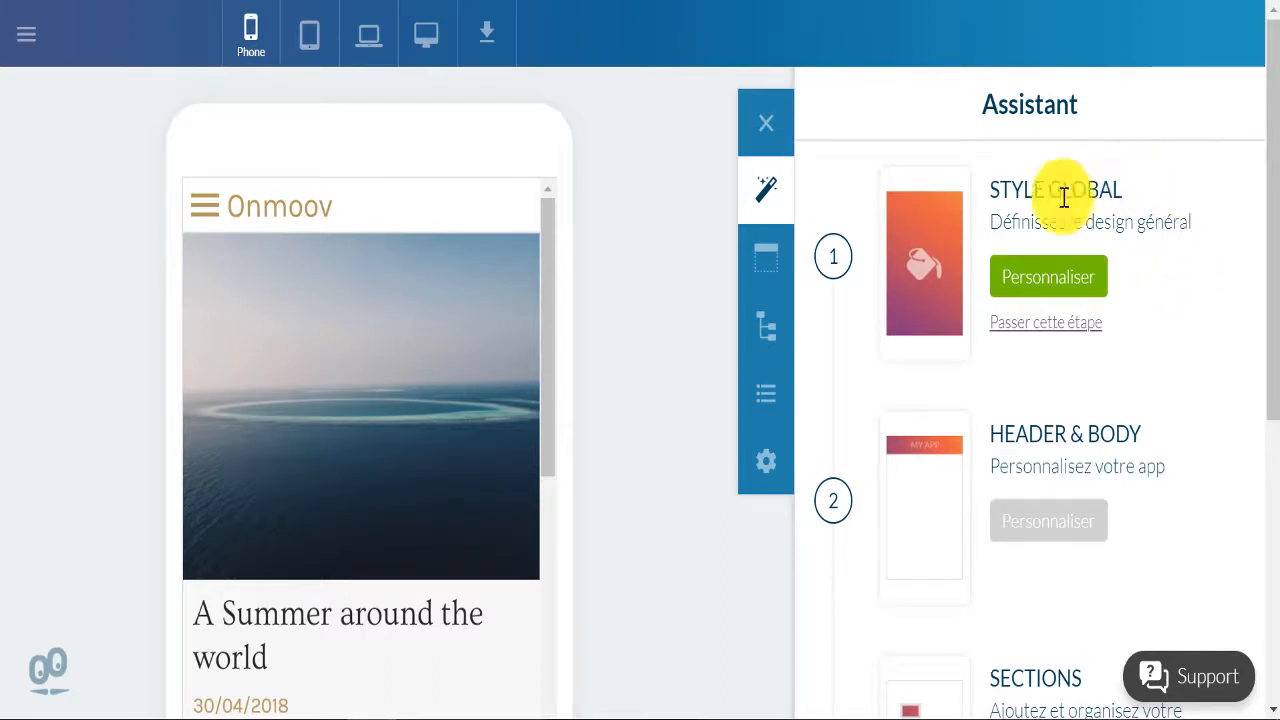
left_click(1058, 294)
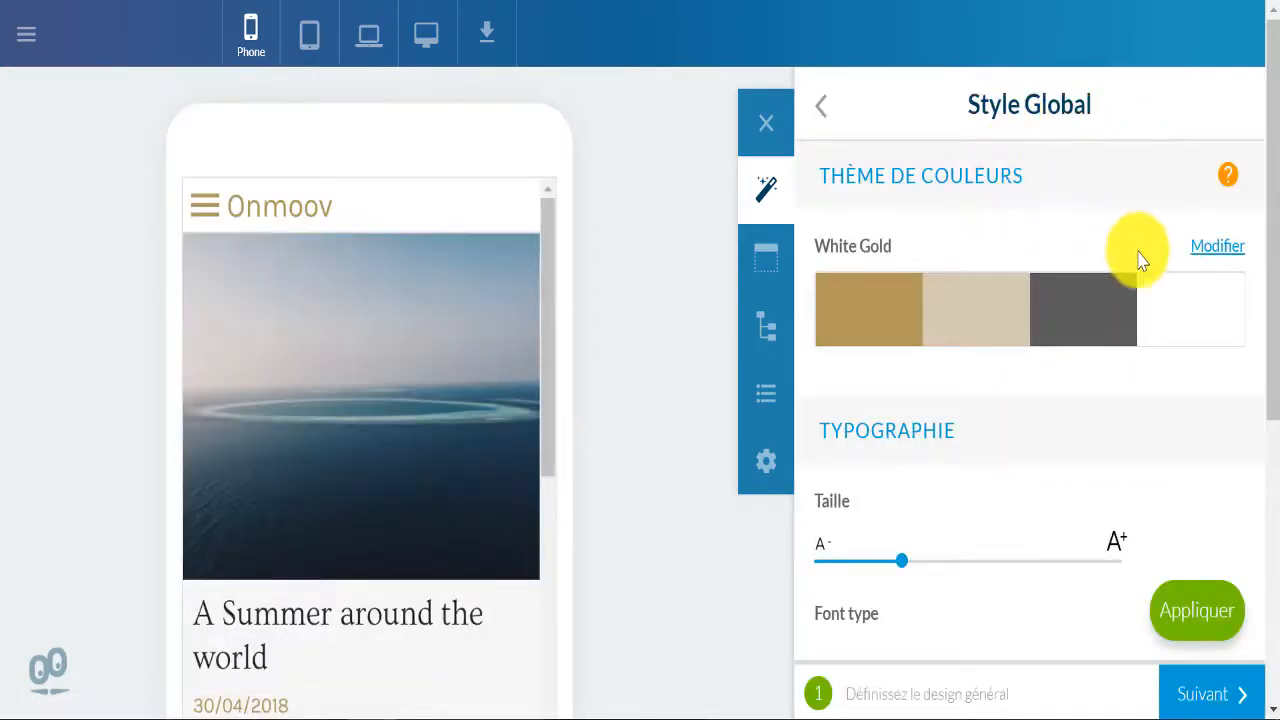
Set the app's colour theme to Diamond, look through the other themes and return to the global style settings.
left_click(1206, 252)
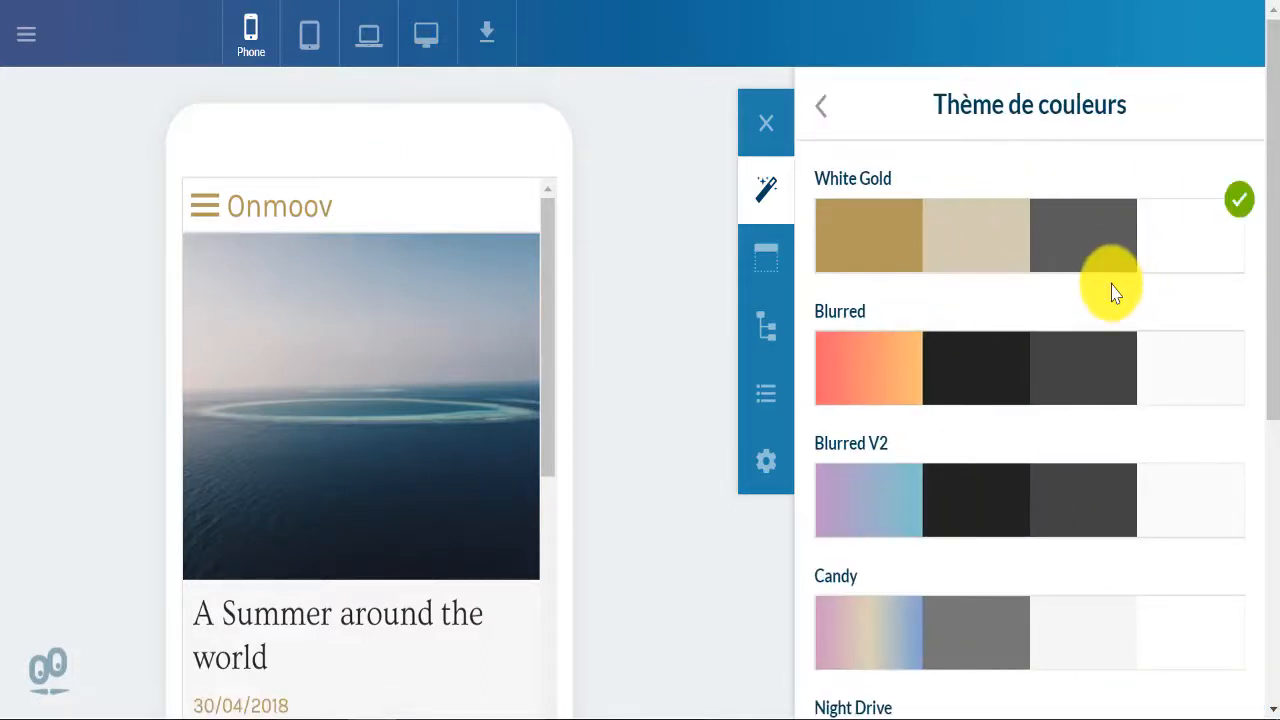
scroll(1115, 290, "down", 3)
scroll(1113, 293, "down", 9)
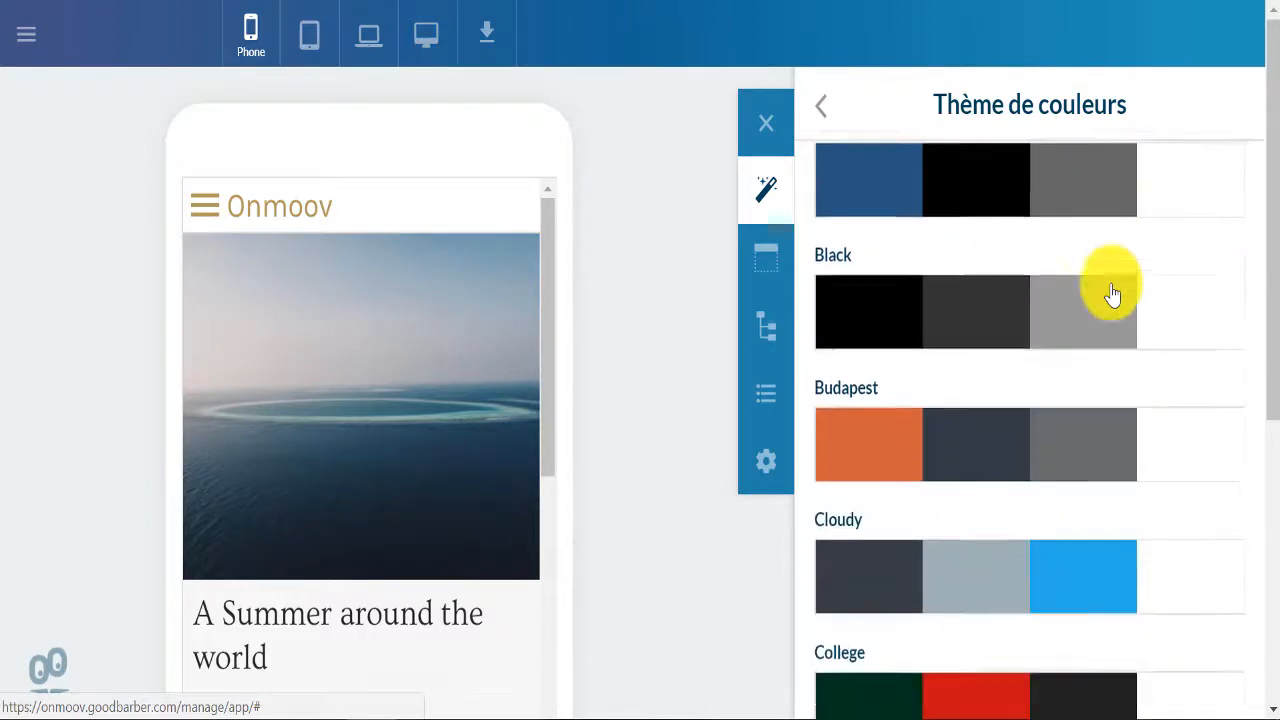
scroll(1113, 293, "down", 7)
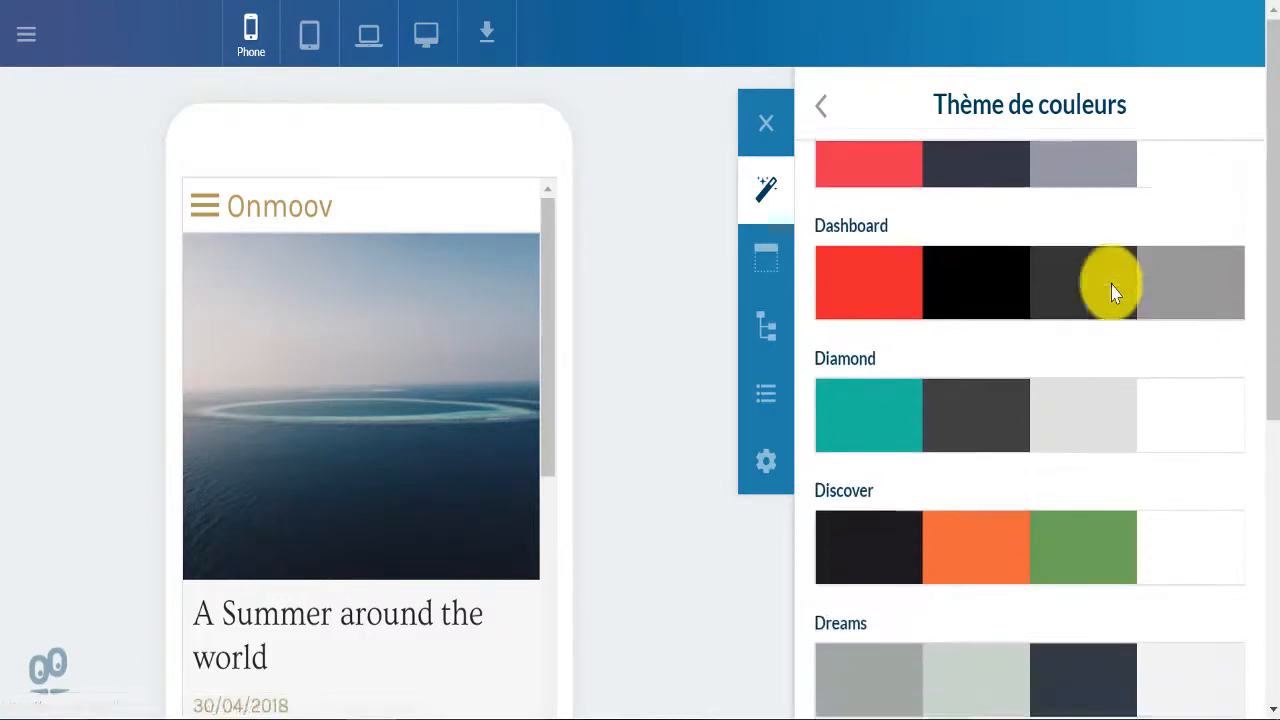
left_click(1222, 368)
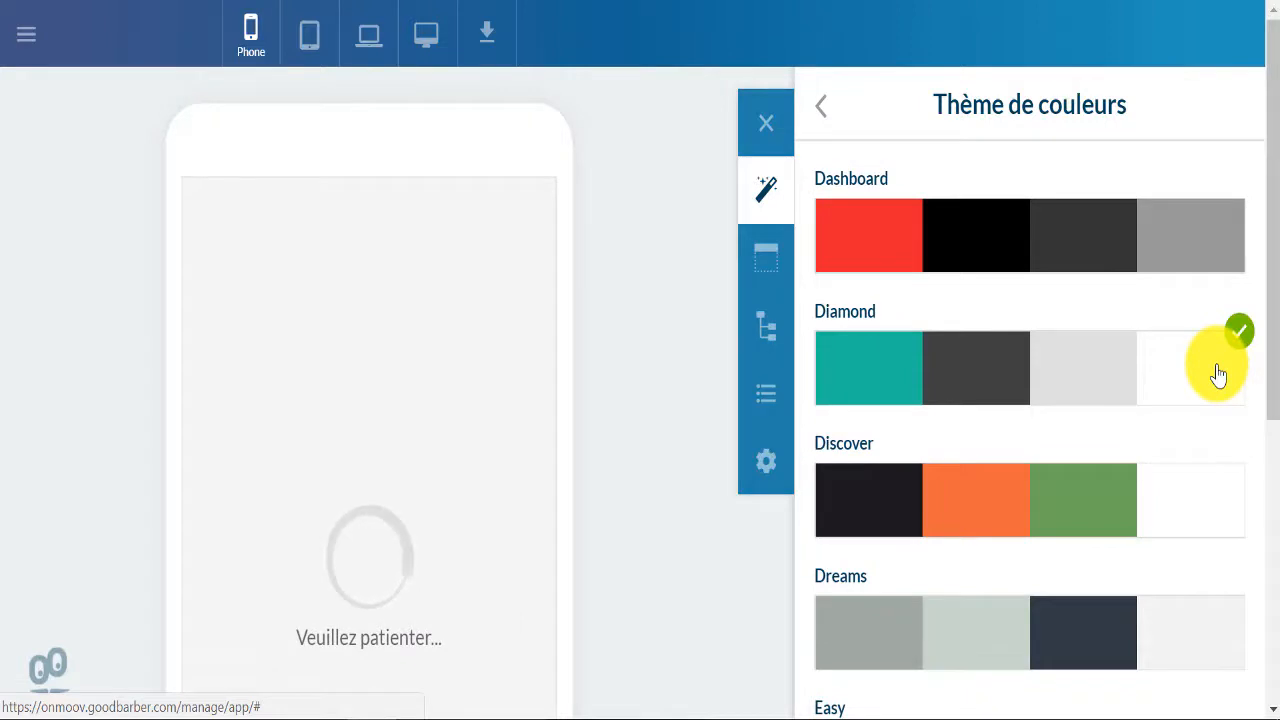
scroll(1138, 295, "down", 4)
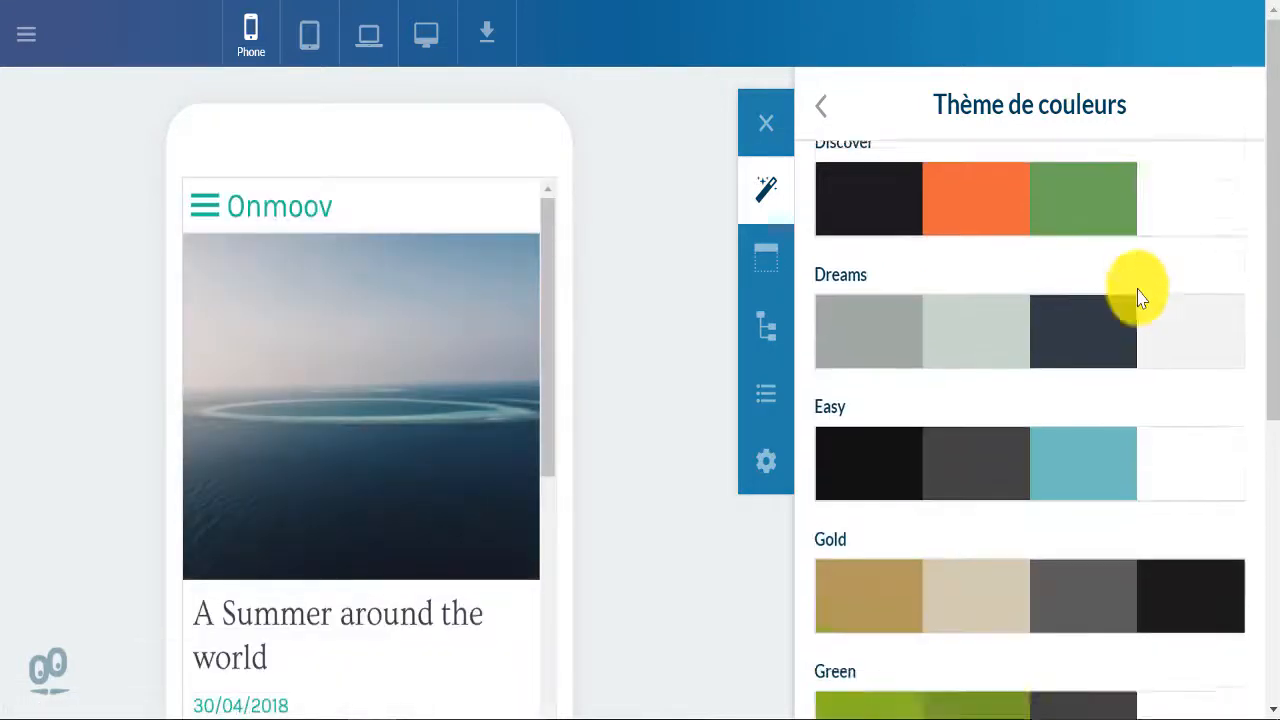
scroll(1138, 295, "down", 18)
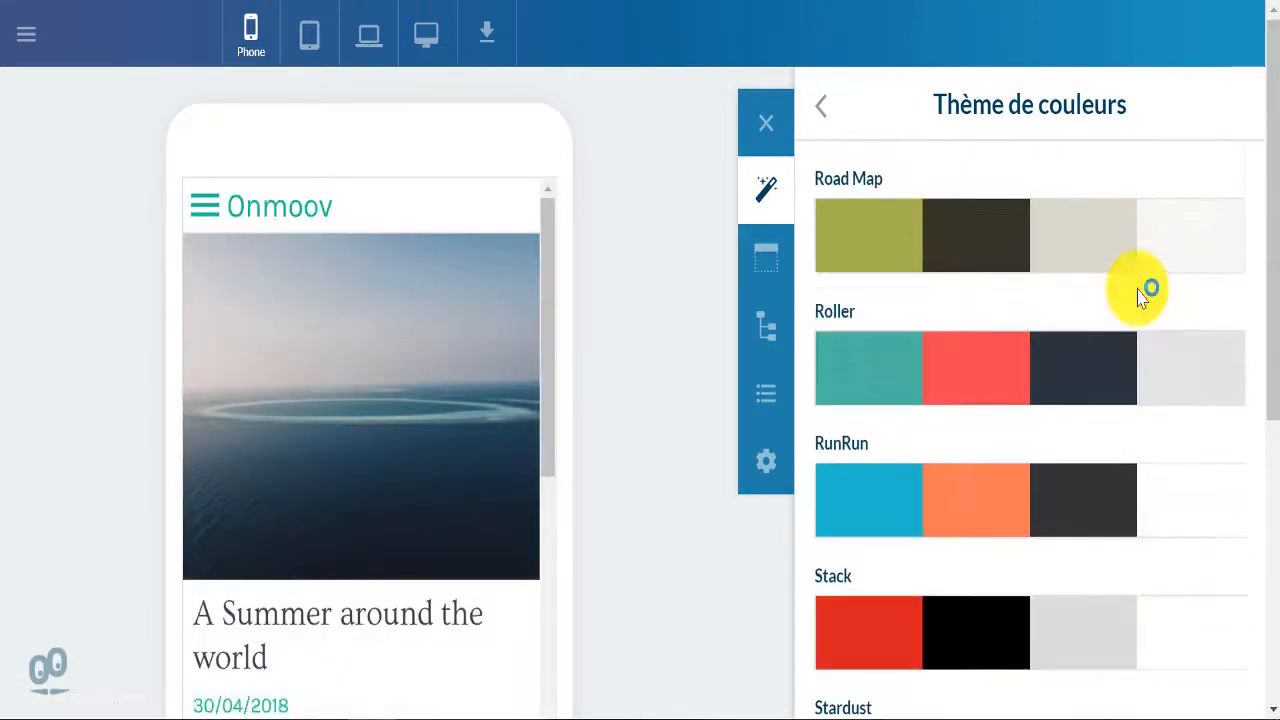
scroll(1138, 295, "down", 9)
scroll(1138, 295, "up", 18)
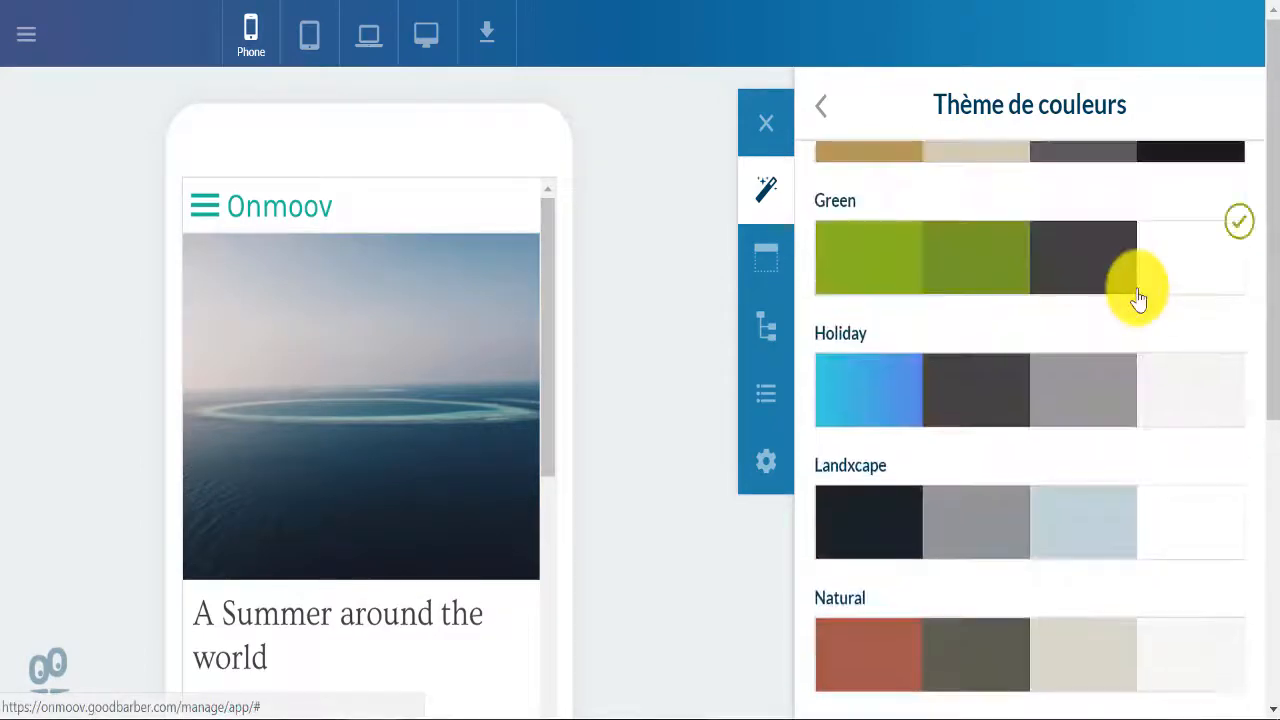
scroll(1138, 295, "up", 15)
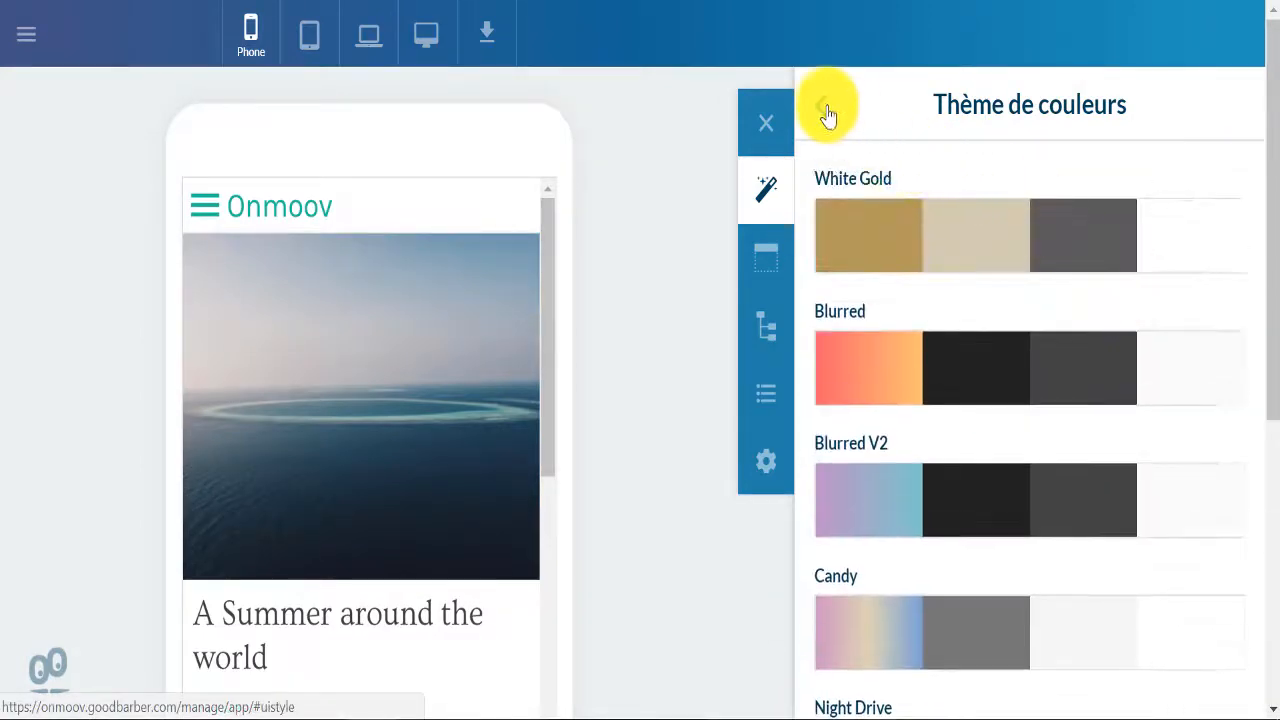
left_click(825, 110)
Review the typography size and font types, and set the button style to Arrondi.
scroll(1150, 420, "down", 4)
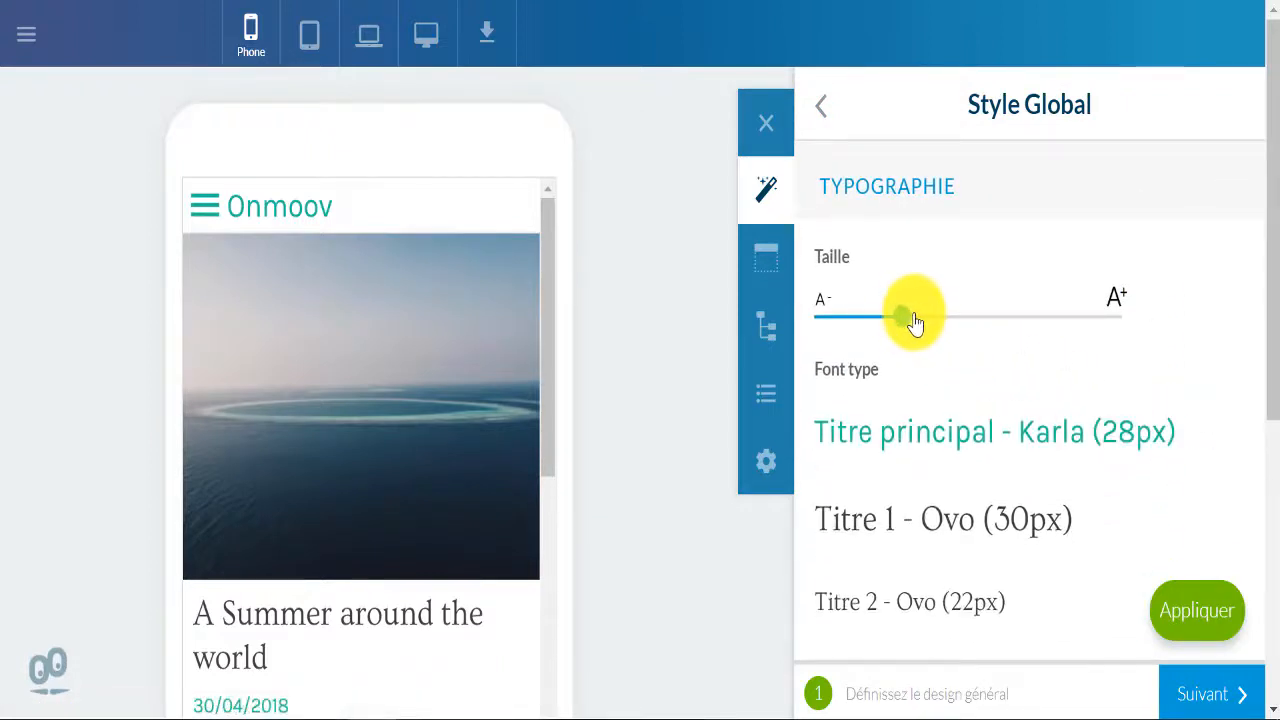
mouse_move(914, 322)
left_mouse_down()
mouse_move(1038, 327)
mouse_move(893, 325)
left_mouse_up()
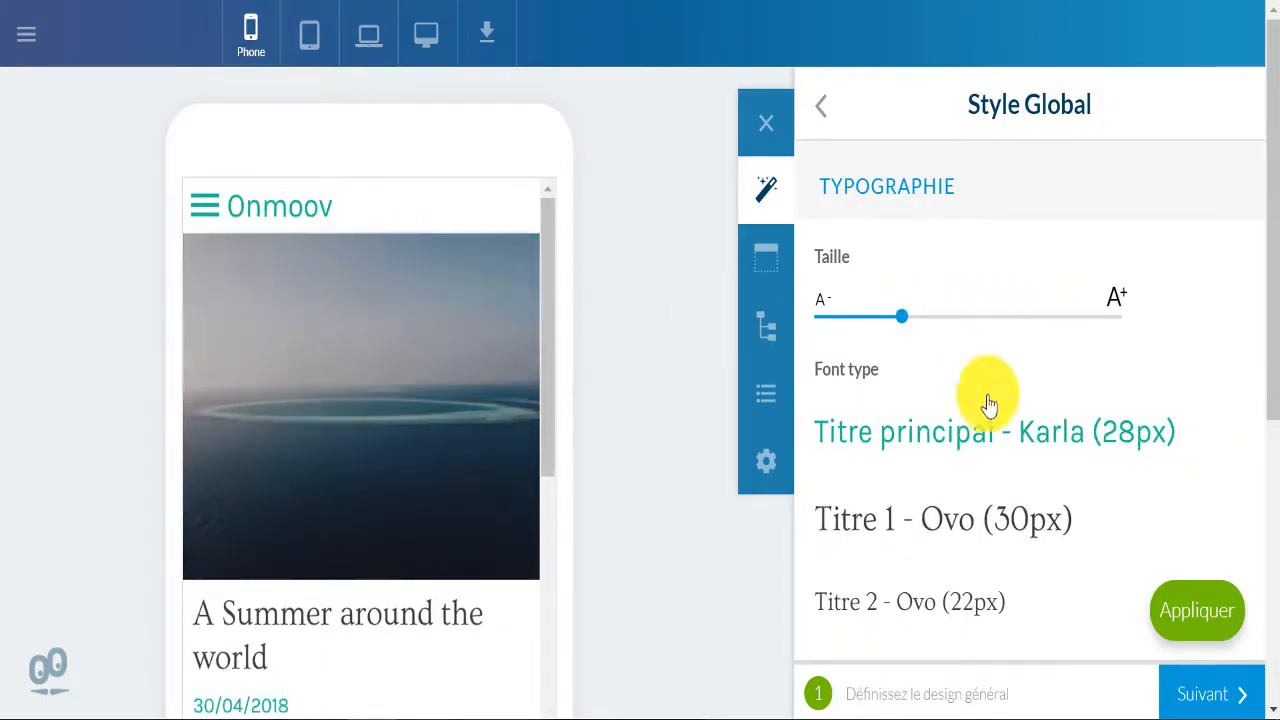
scroll(1086, 394, "down", 2)
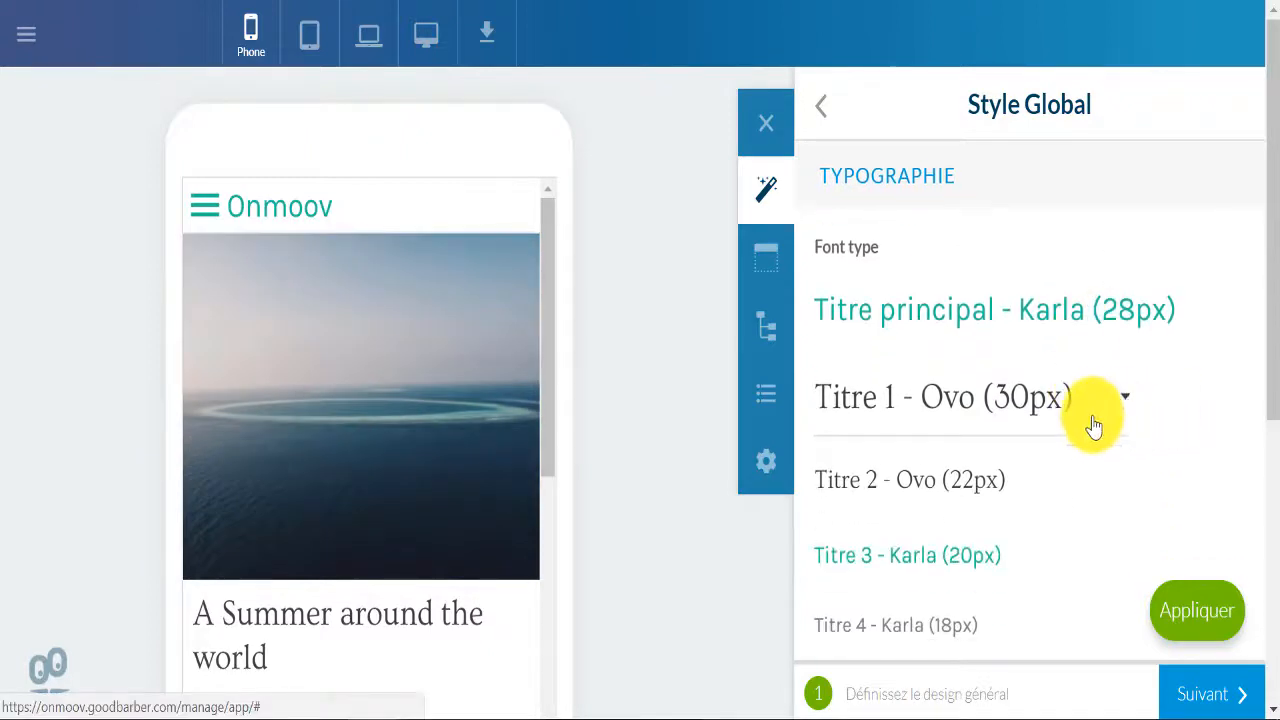
scroll(1088, 420, "down", 2)
scroll(1118, 440, "down", 5)
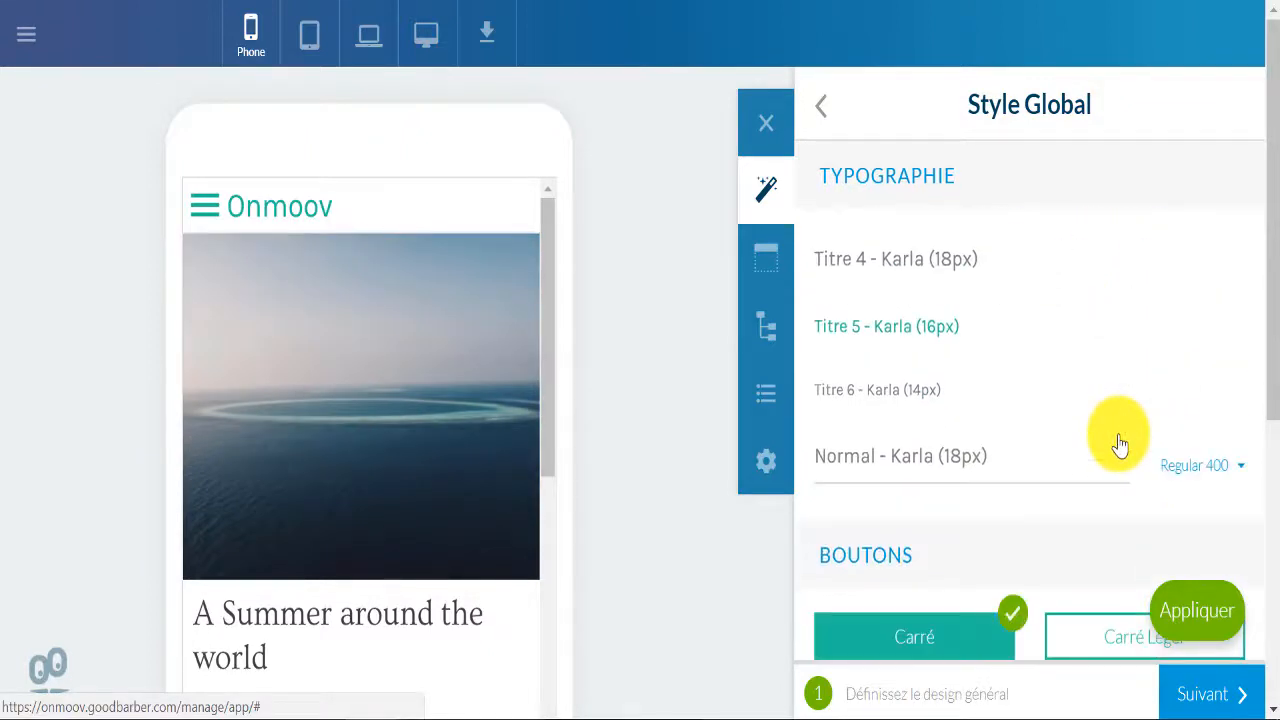
scroll(1120, 445, "down", 1)
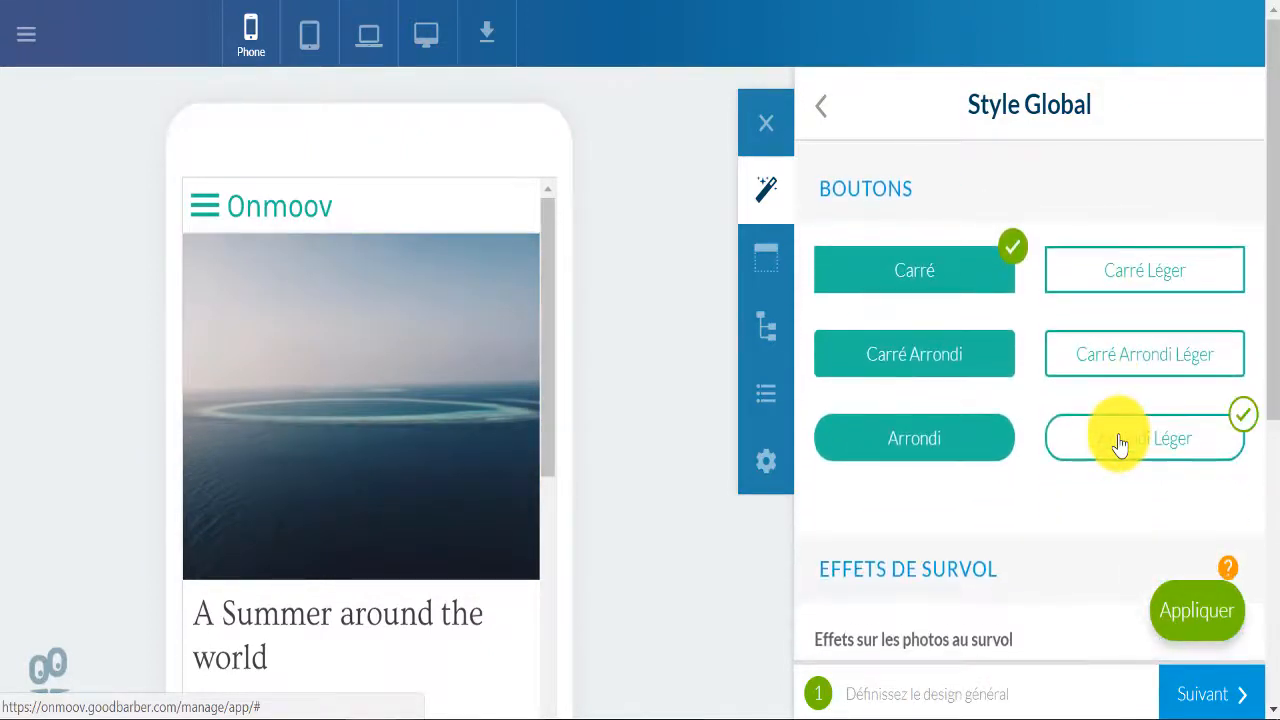
left_click(978, 447)
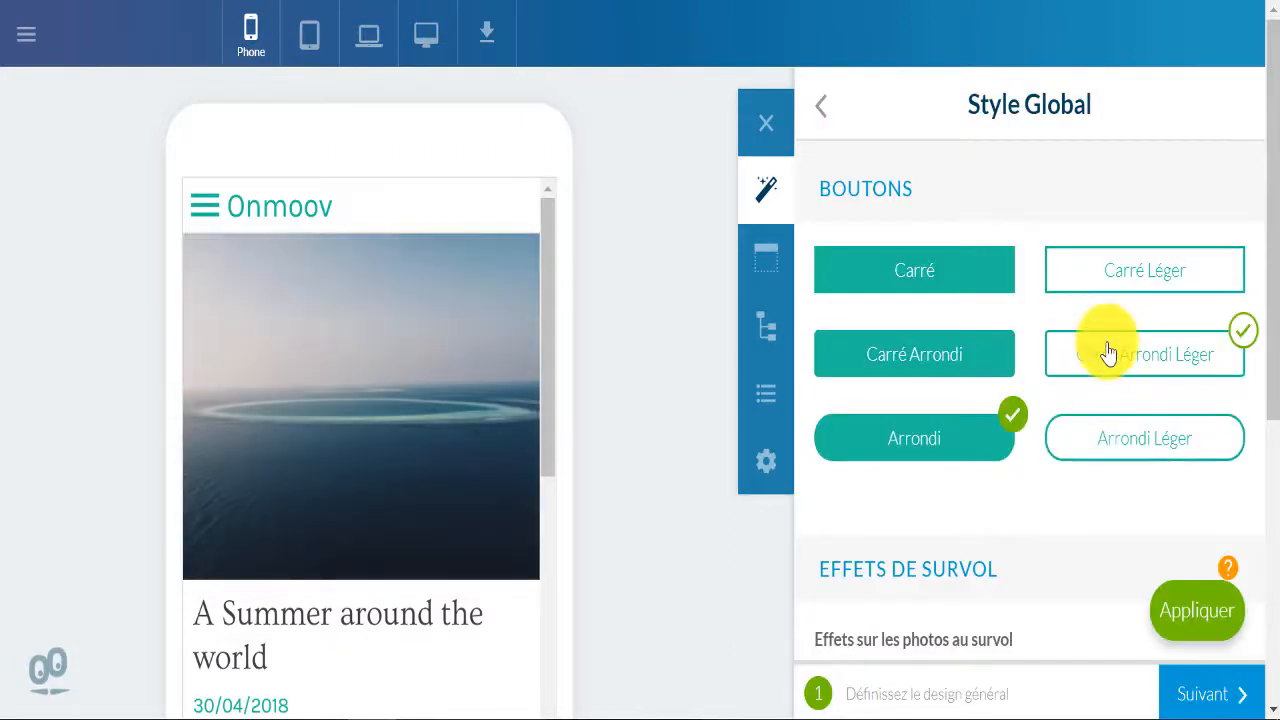
Select the photo hover effect pictured above Opacité and review the menu and back icon options.
scroll(1100, 358, "down", 4)
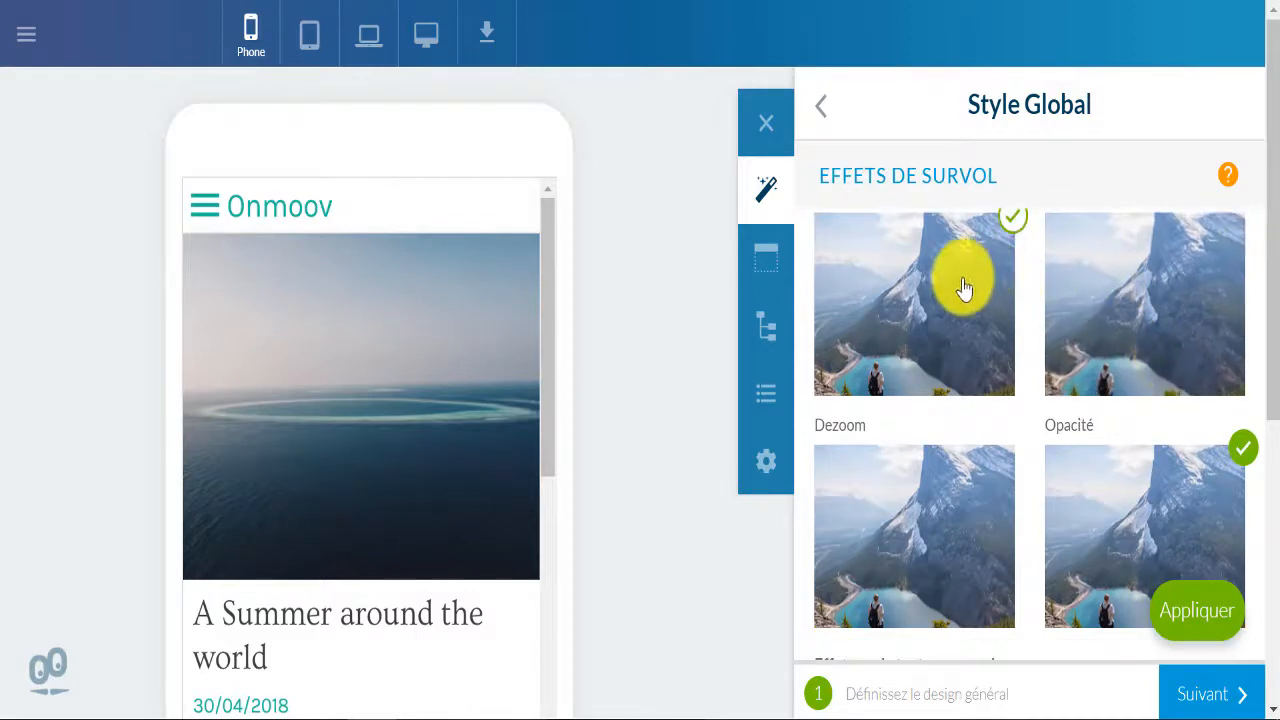
left_click(1146, 341)
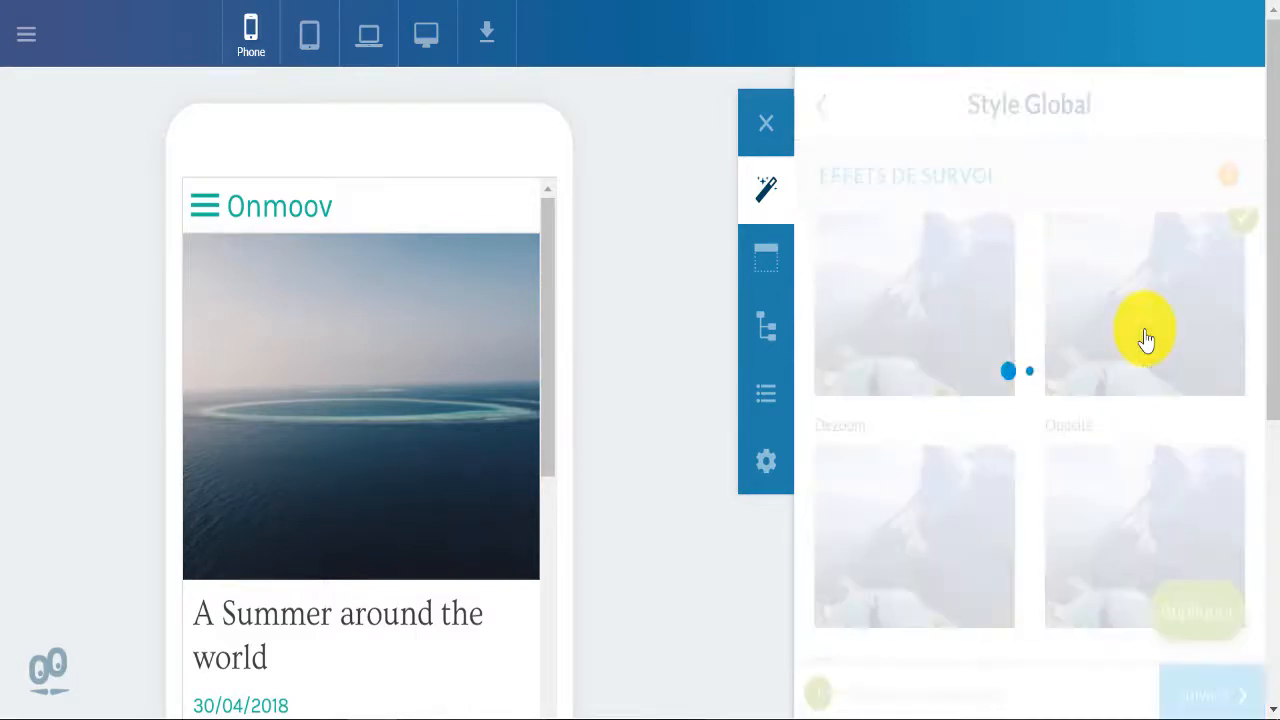
scroll(1085, 360, "down", 2)
scroll(1085, 360, "down", 3)
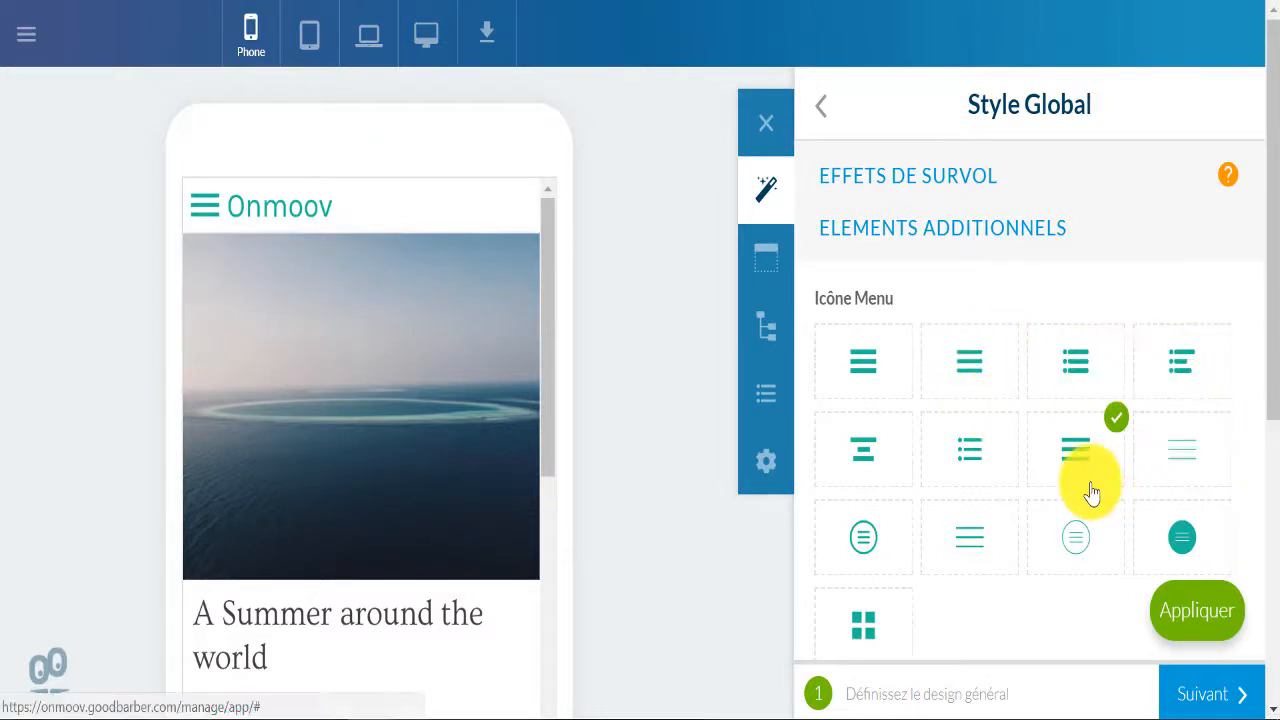
scroll(1092, 492, "down", 3)
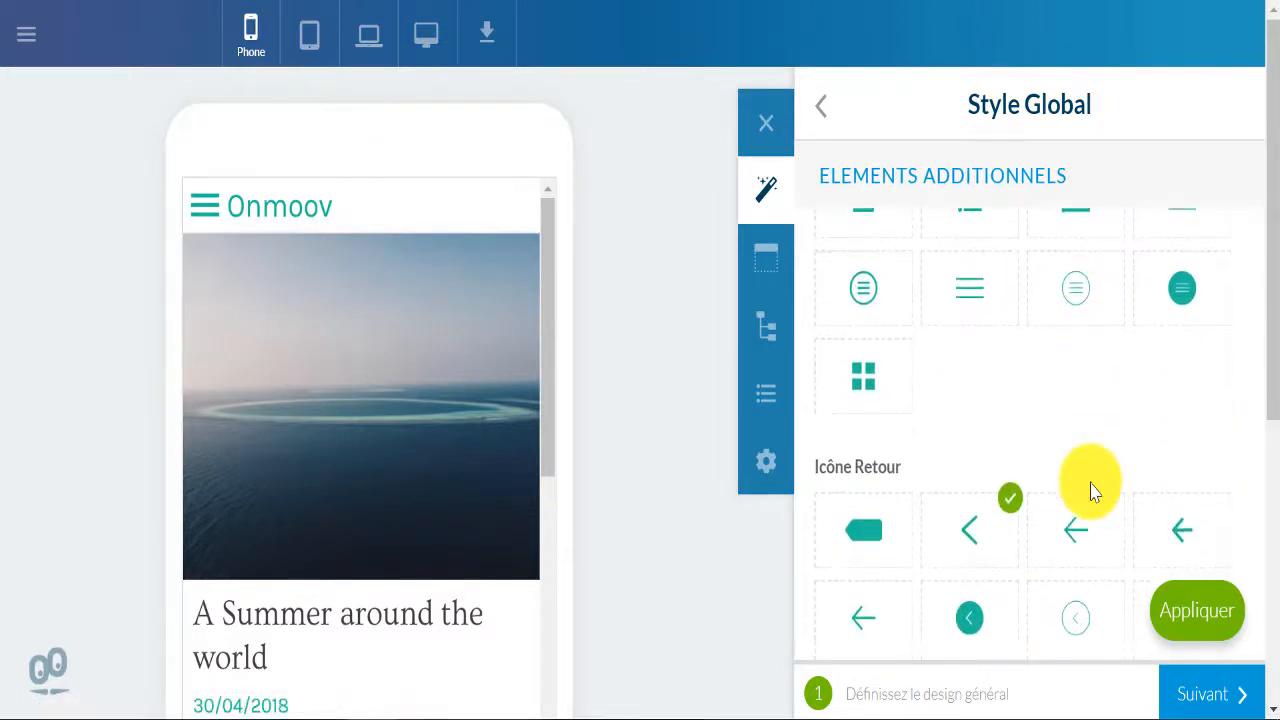
scroll(1092, 490, "down", 2)
scroll(1094, 514, "down", 2)
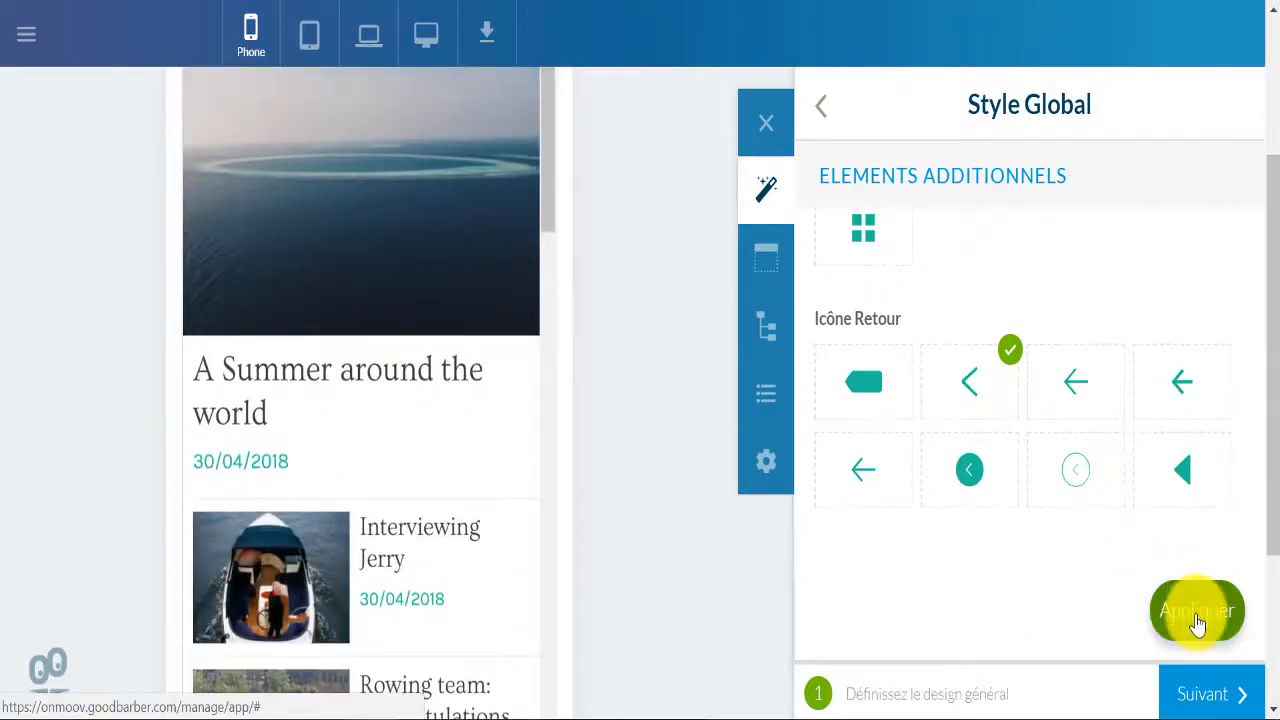
Apply the global style changes and check them in the phone preview.
left_click(1197, 622)
left_click(722, 458)
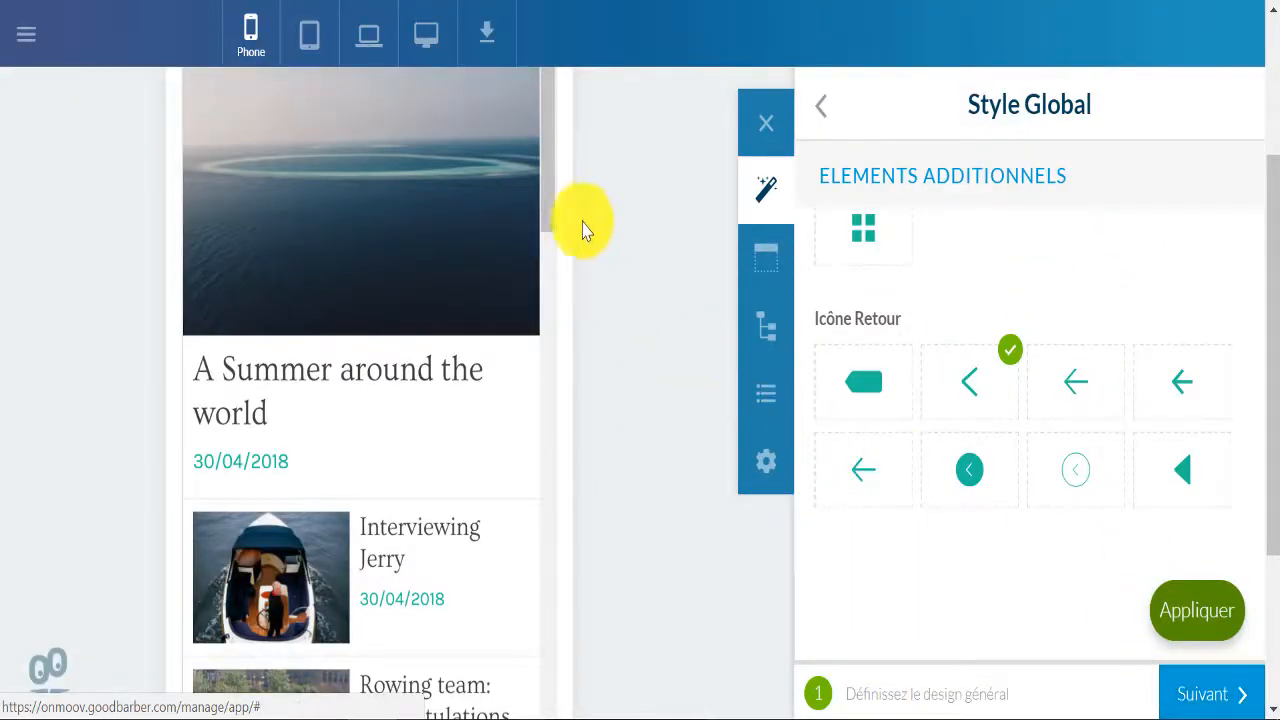
mouse_move(551, 186)
left_mouse_down()
mouse_move(543, 429)
mouse_move(571, 677)
mouse_move(560, 180)
left_mouse_up()
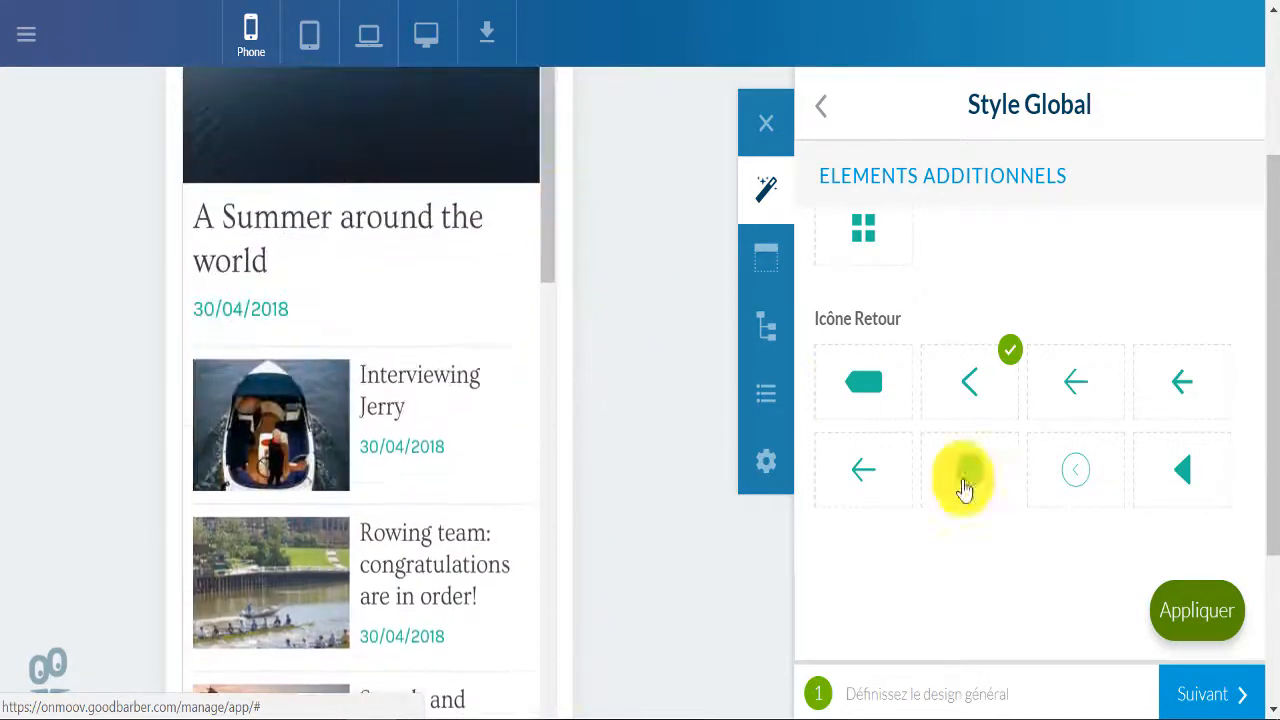
Move on to the Header & Body settings and look at the app's logo text.
left_click(1212, 690)
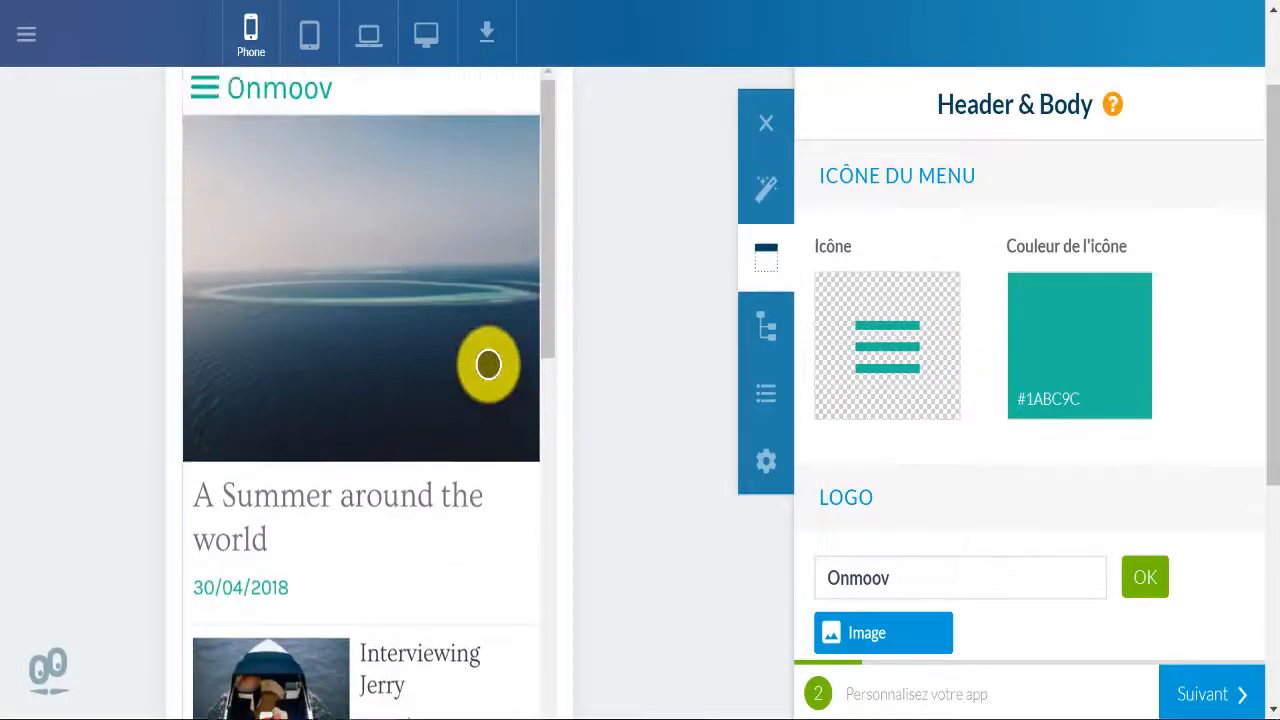
left_click(755, 270)
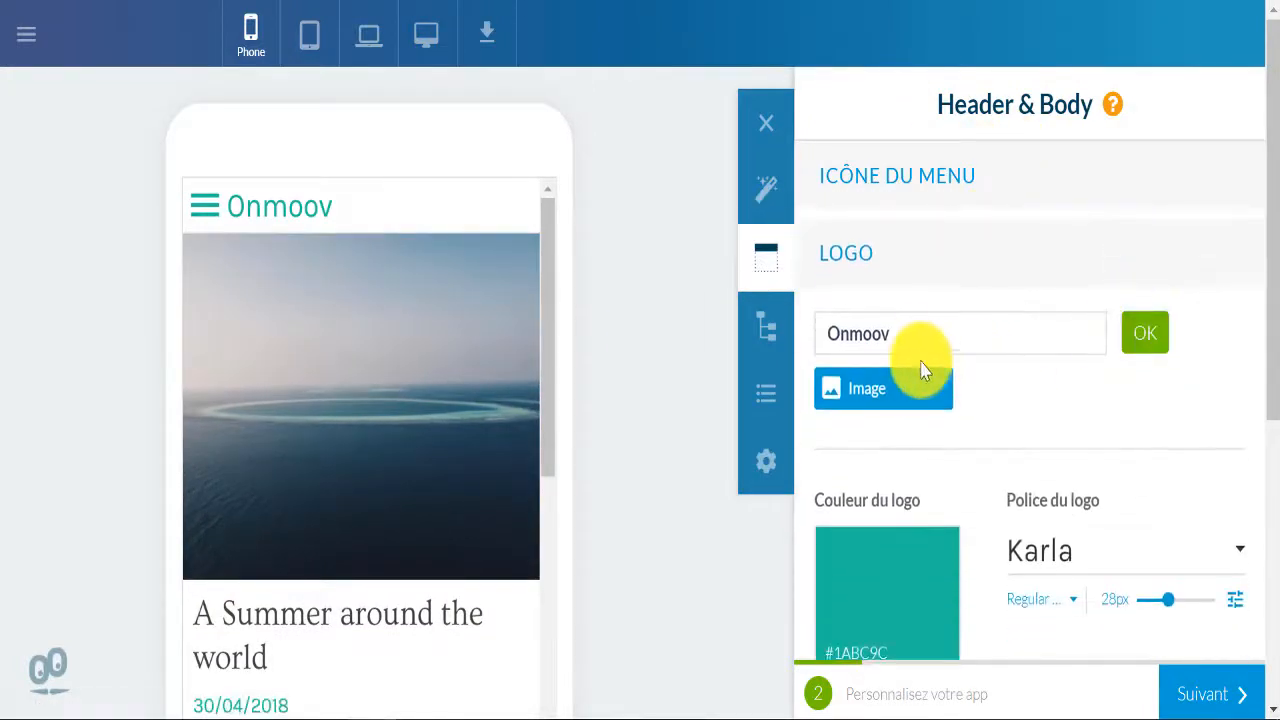
double_click(917, 334)
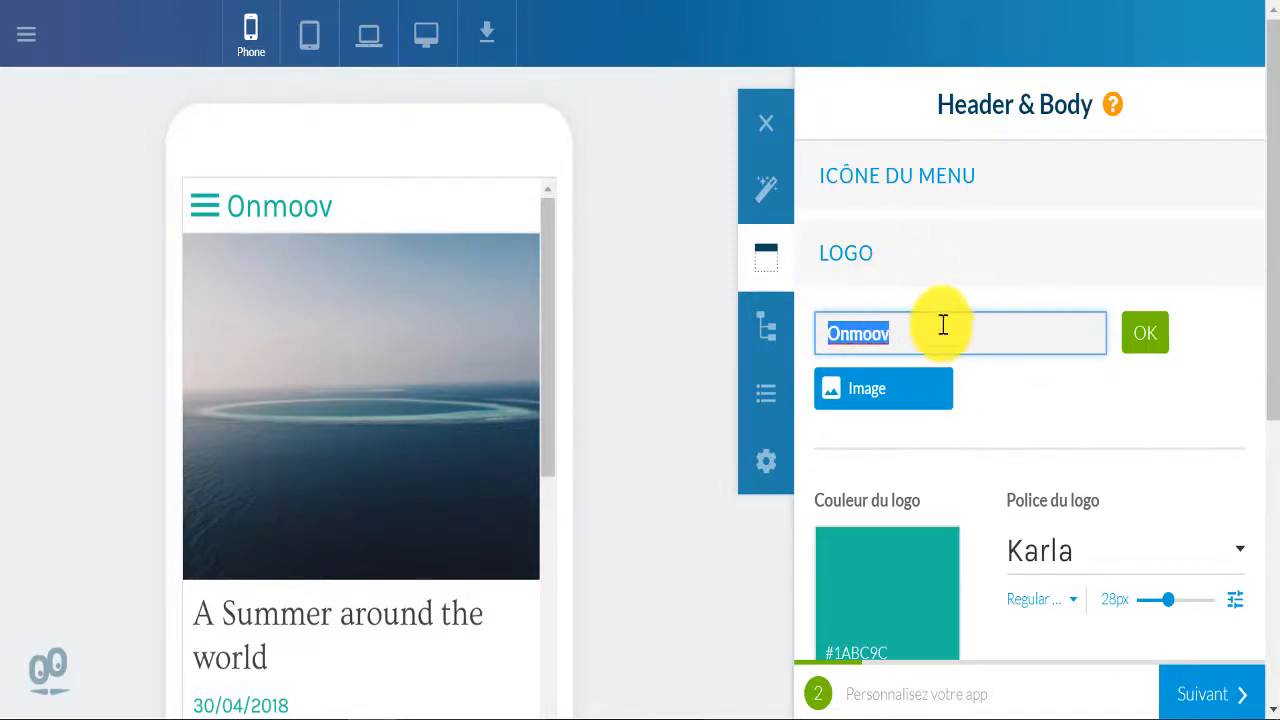
left_click(940, 336)
Try the Centré horizontal alignment for the logo, then set it back to à gauche.
scroll(1010, 322, "down", 2)
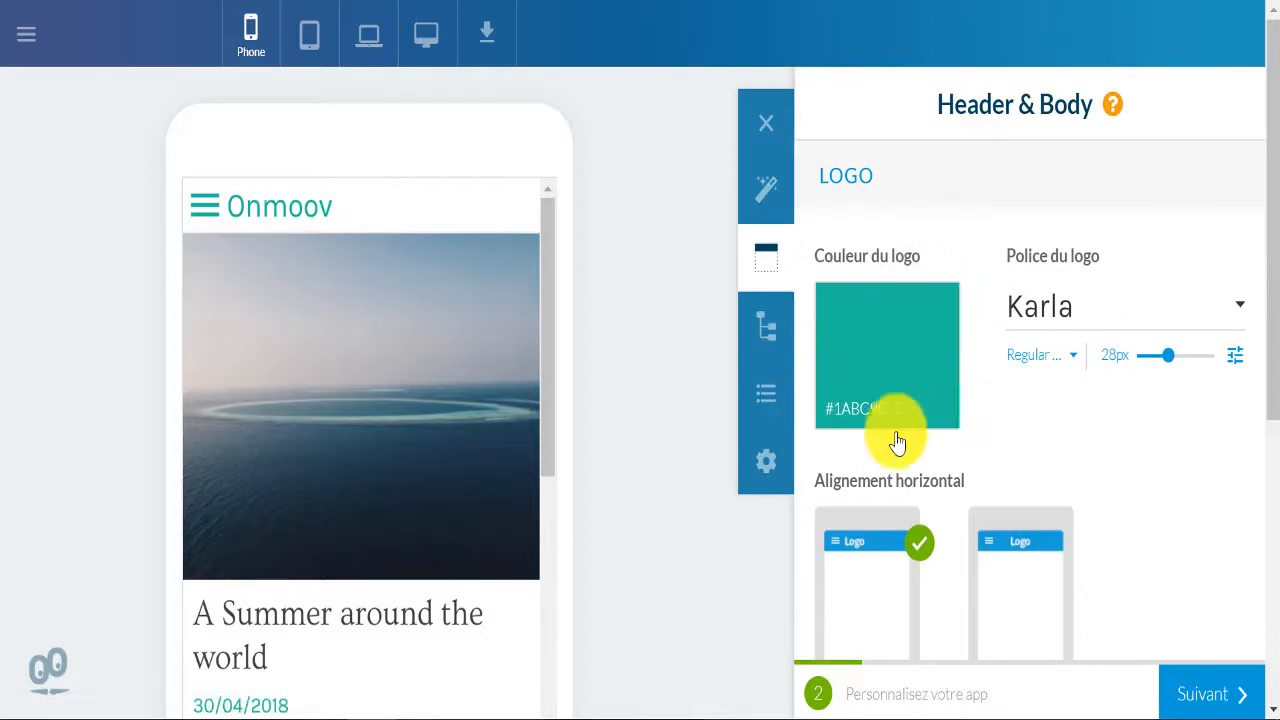
scroll(1045, 401, "down", 3)
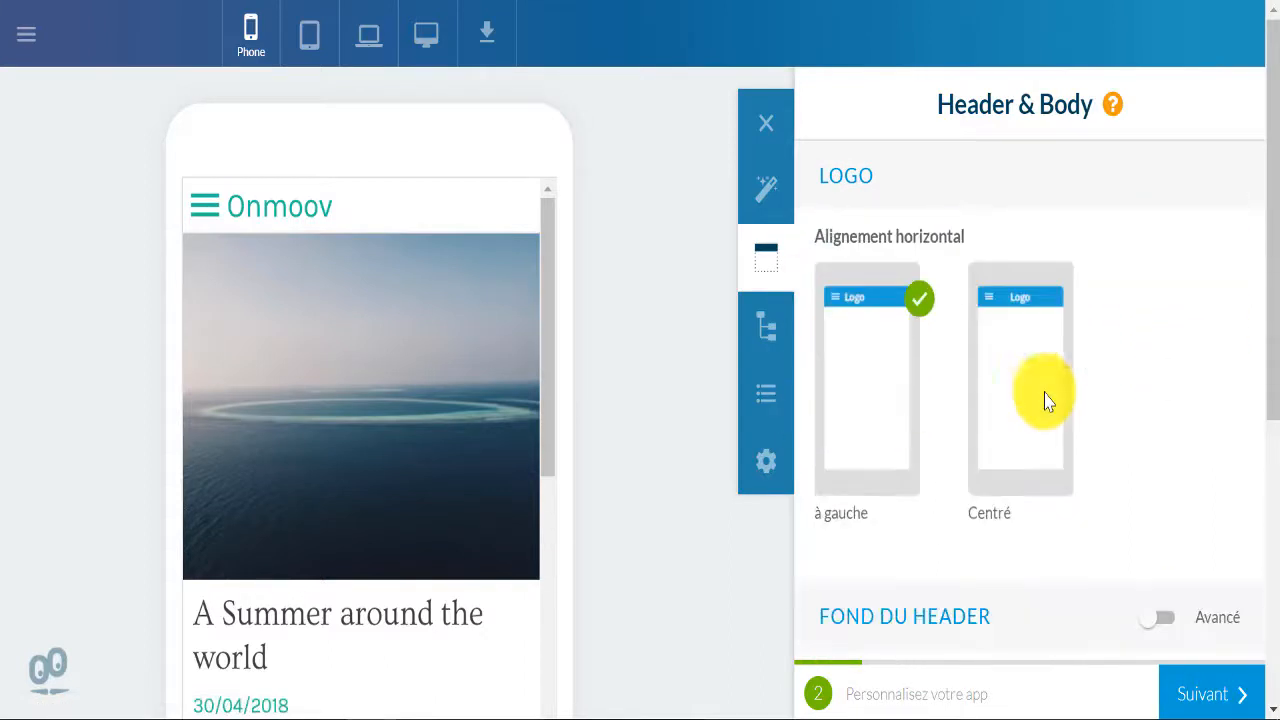
left_click(1020, 360)
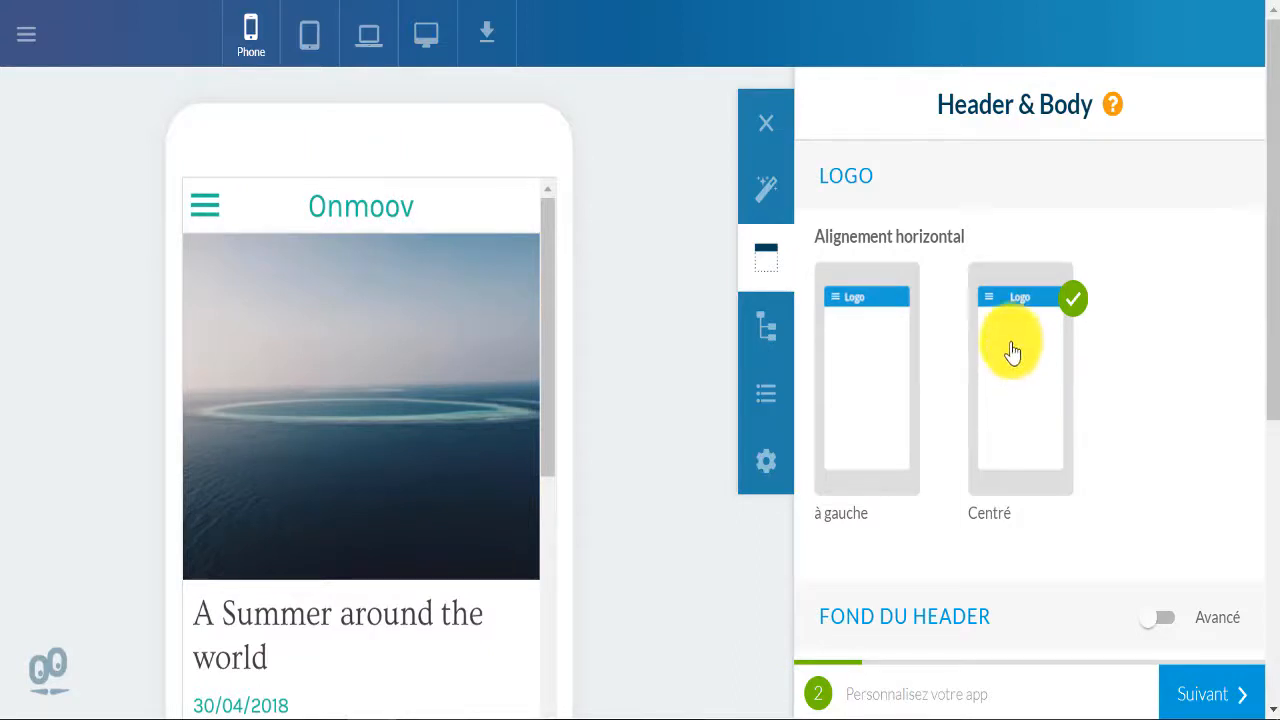
left_click(880, 372)
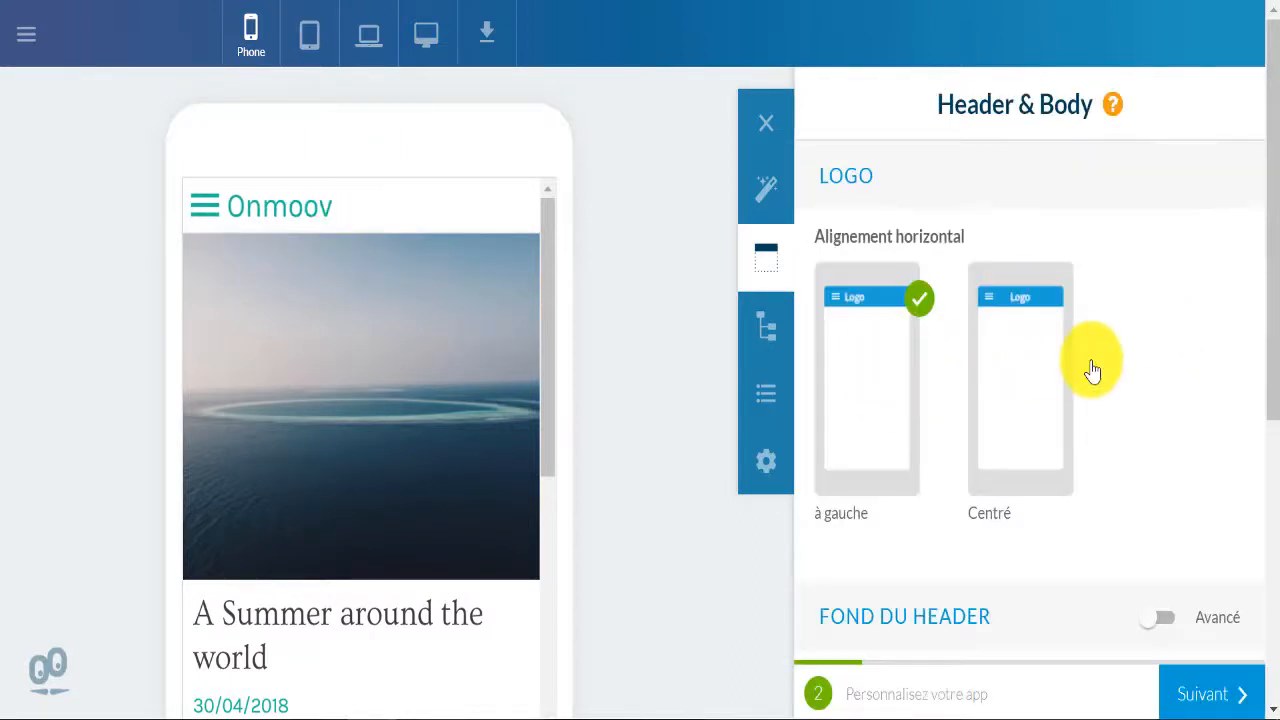
Add a shortcut action to the app header.
scroll(1092, 370, "down", 4)
scroll(1112, 378, "down", 4)
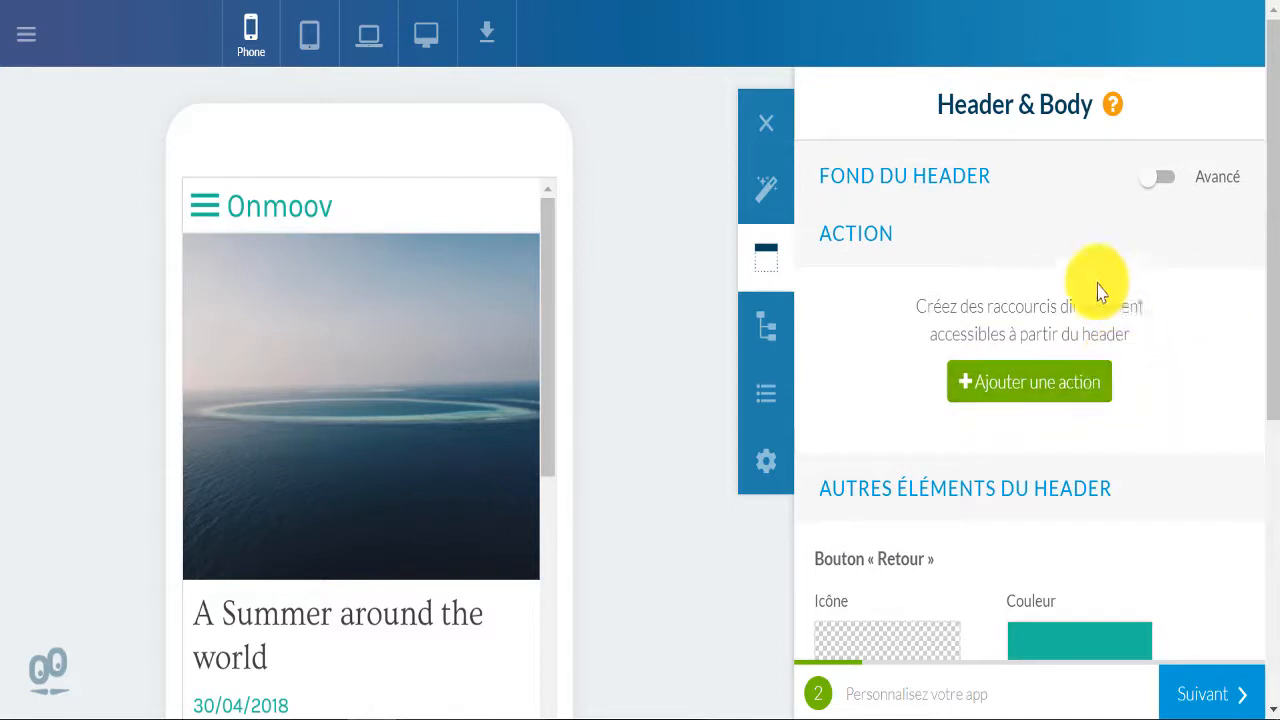
scroll(1128, 414, "down", 1)
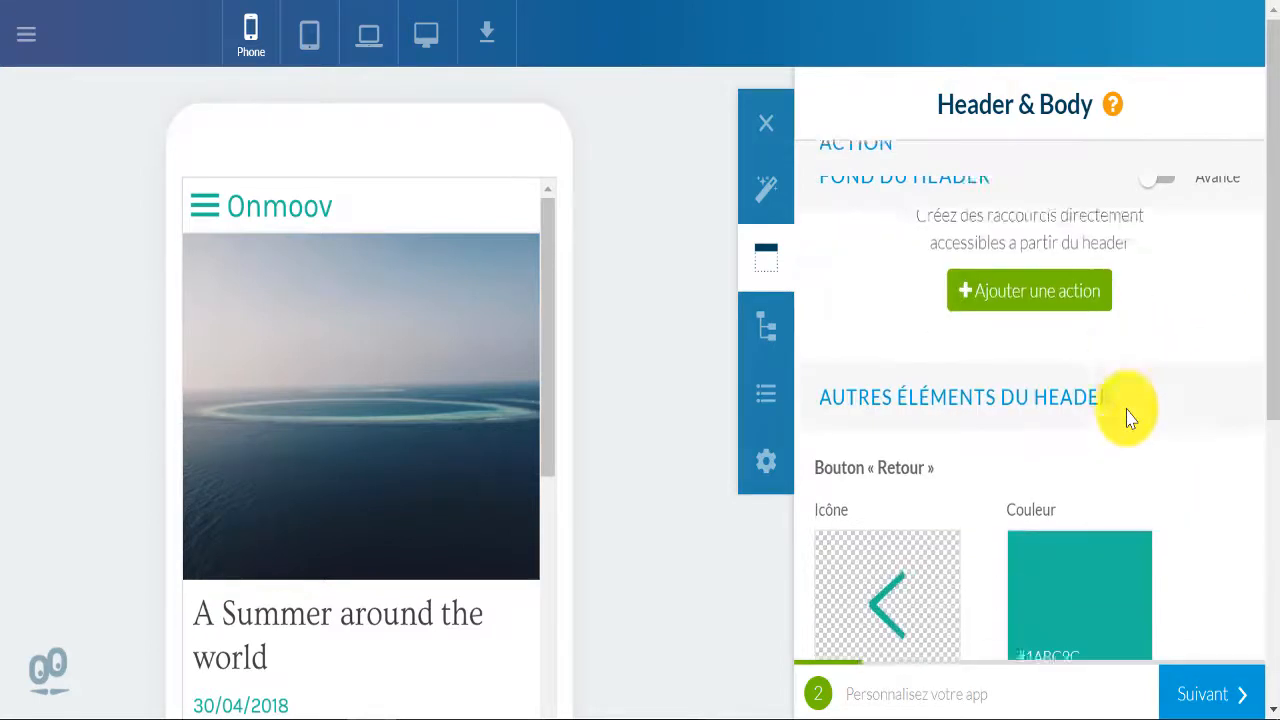
left_click(1055, 268)
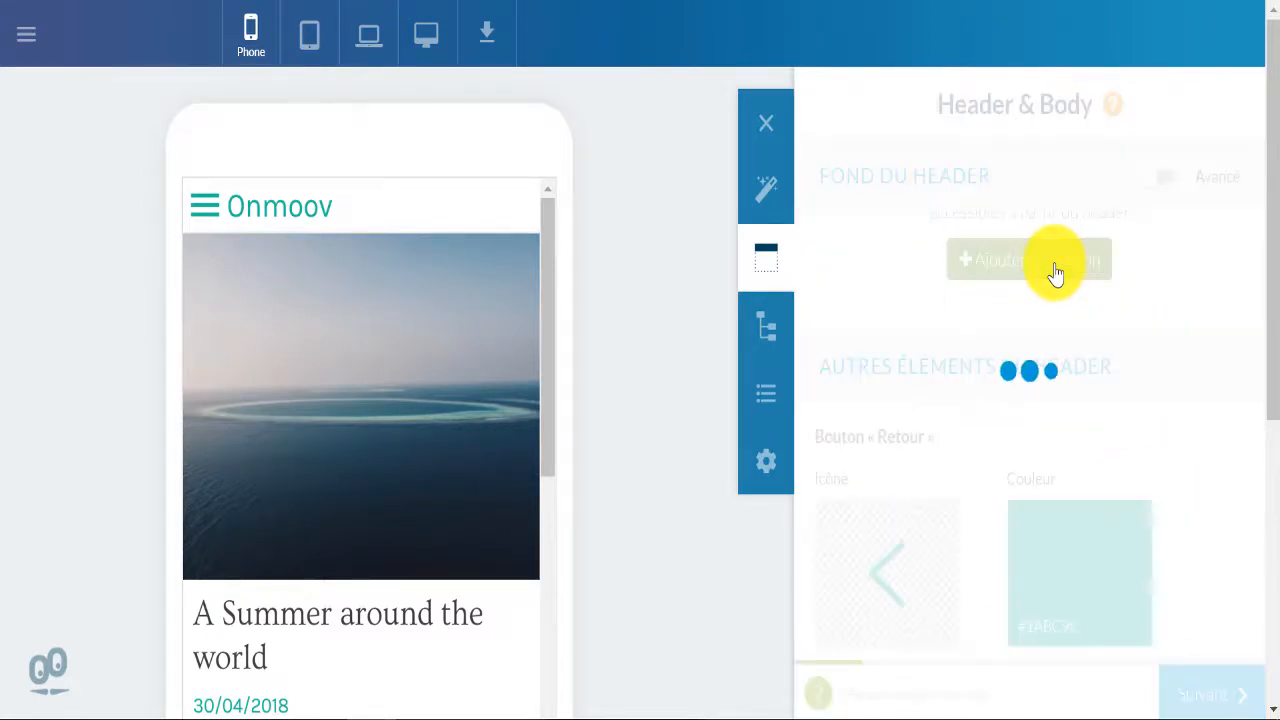
mouse_move(935, 410)
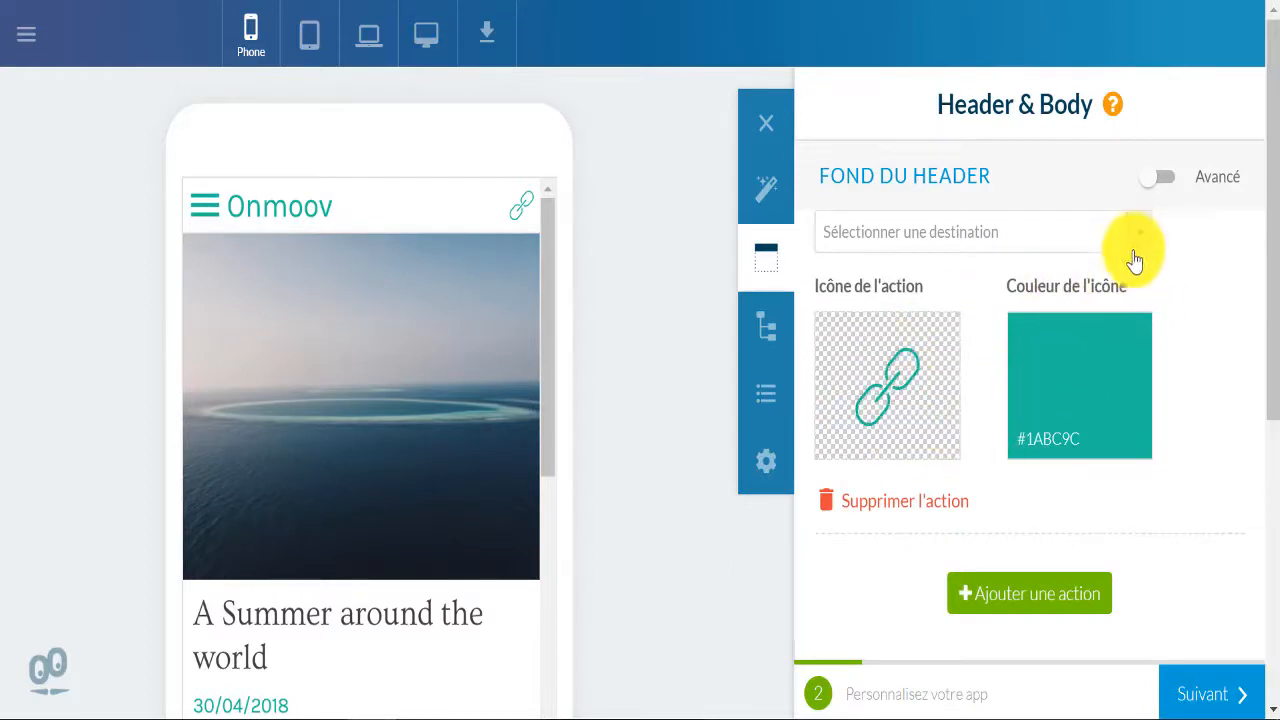
scroll(1050, 414, "down", 2)
scroll(1050, 414, "up", 5)
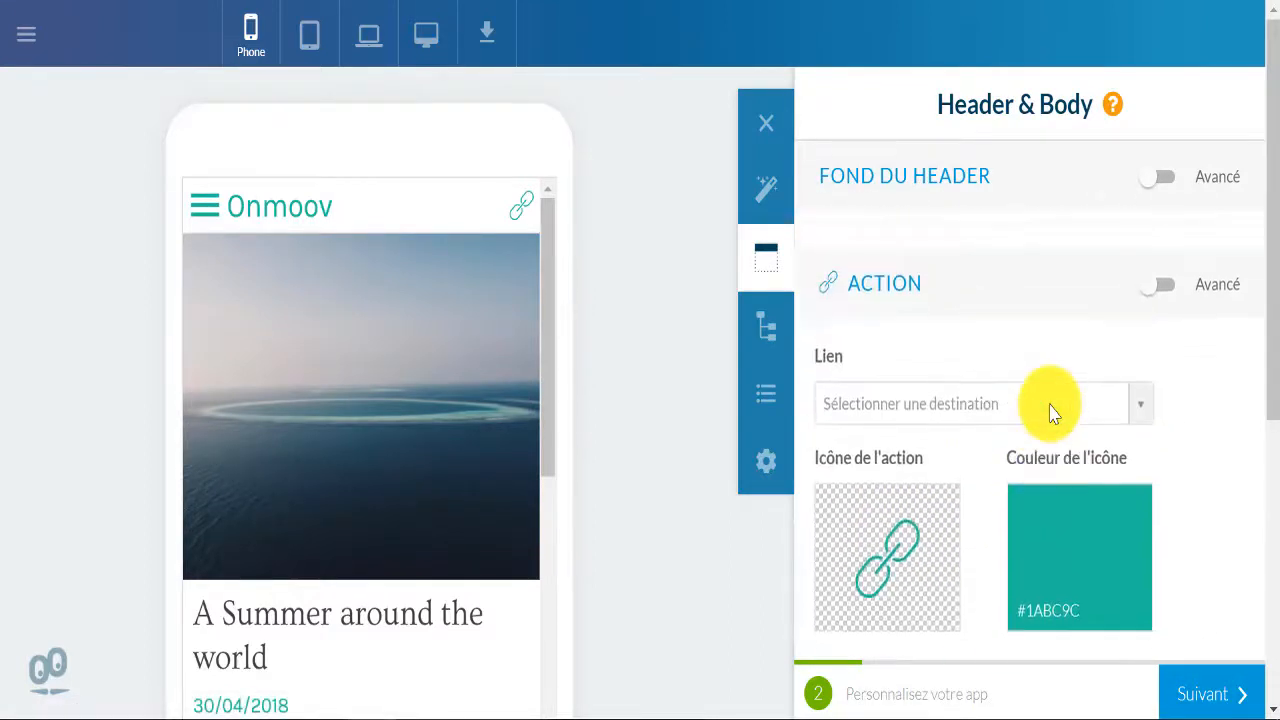
left_click(1140, 476)
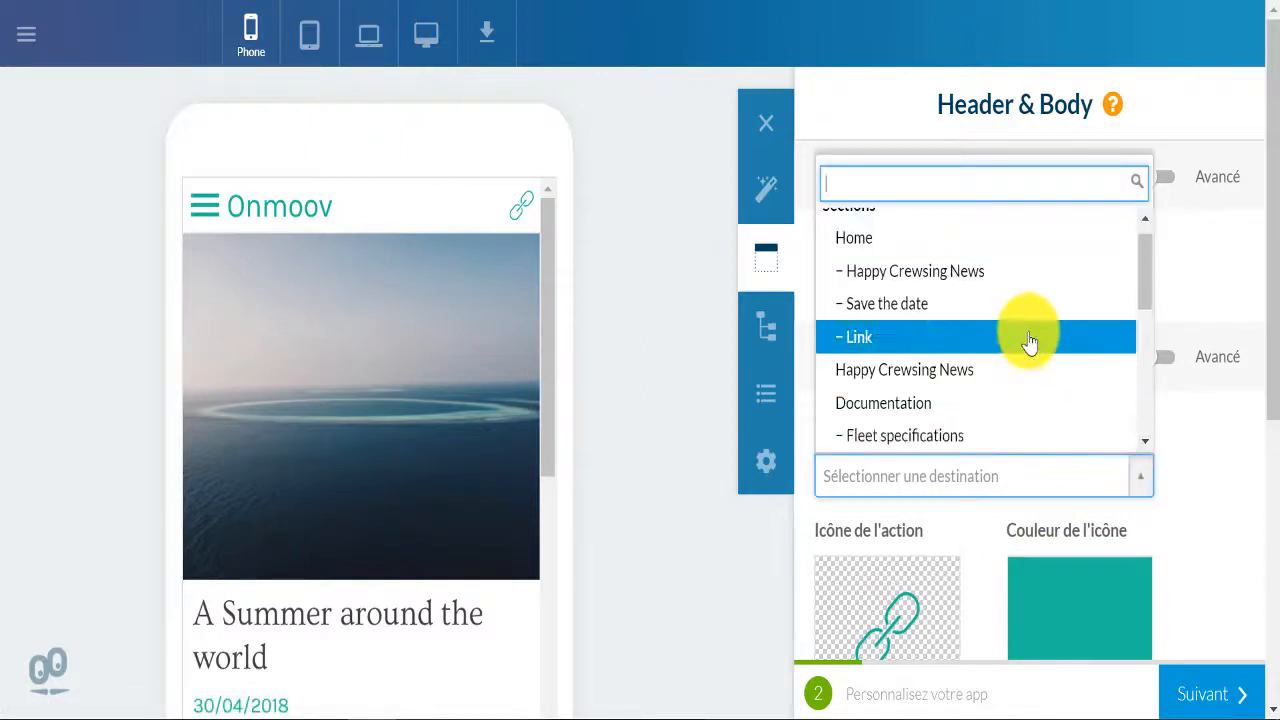
scroll(1028, 338, "down", 5)
scroll(1028, 340, "down", 3)
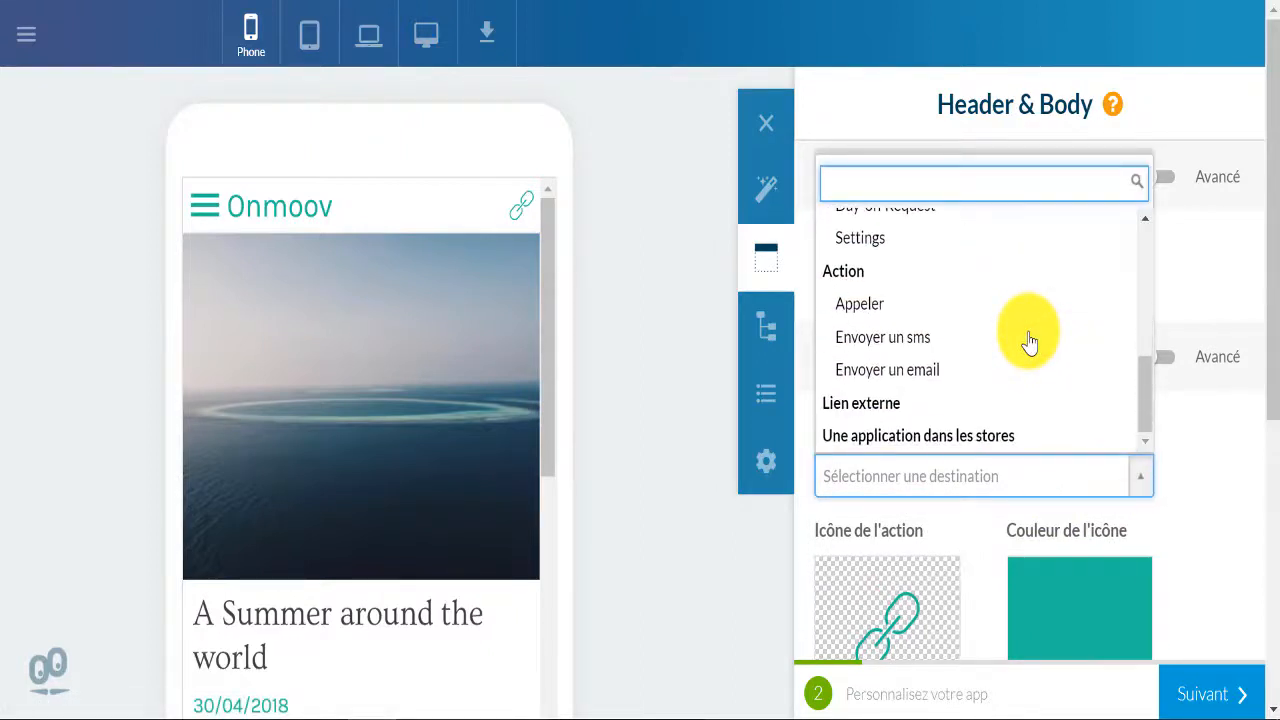
left_click(957, 416)
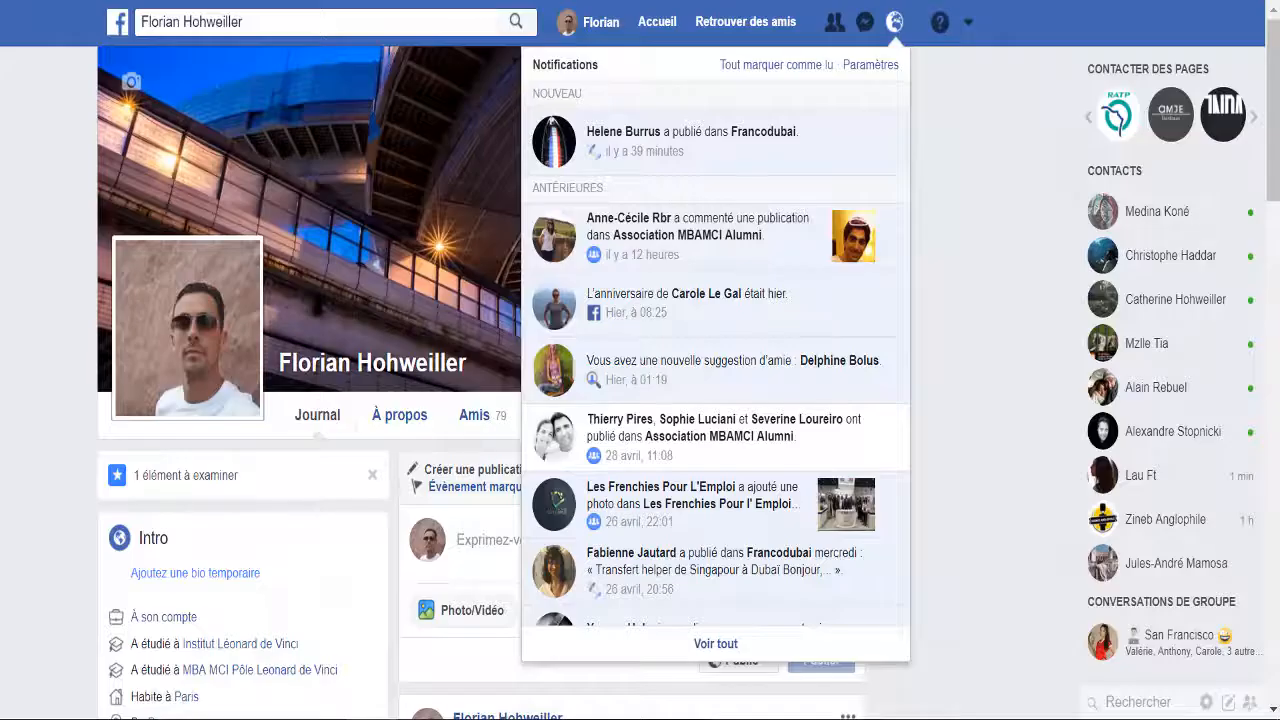
left_click(460, 1)
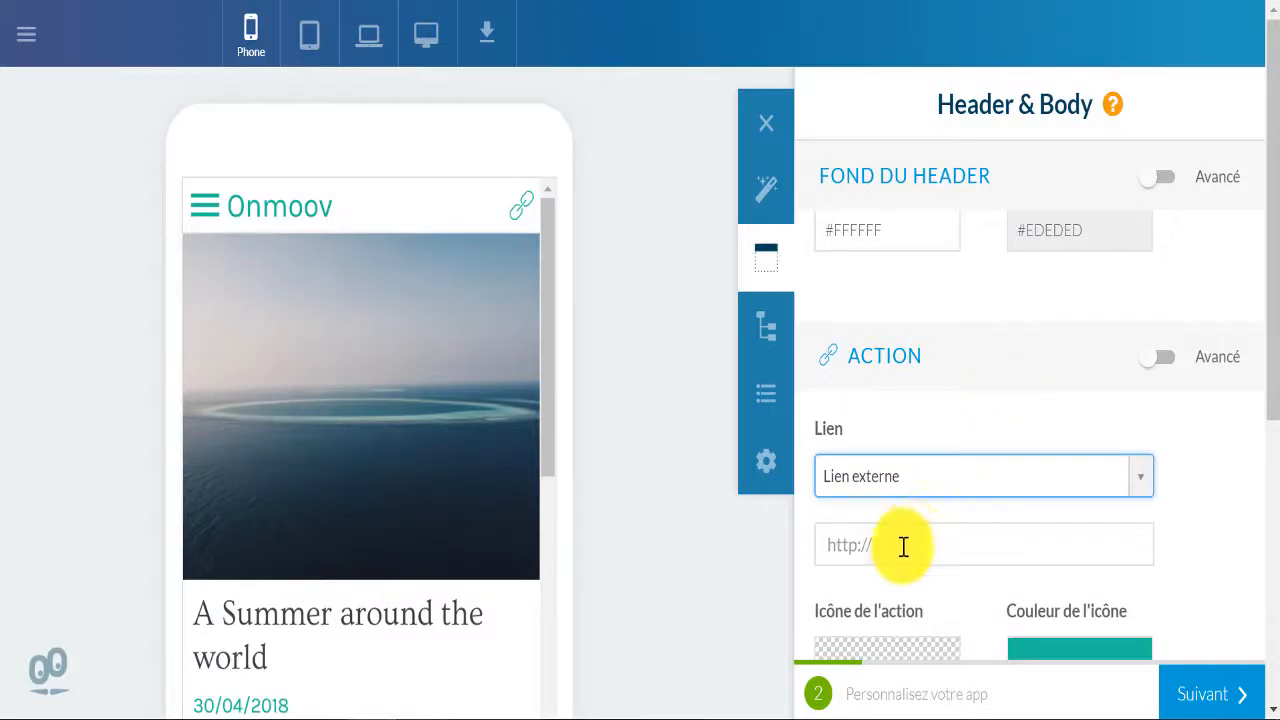
left_click(903, 546)
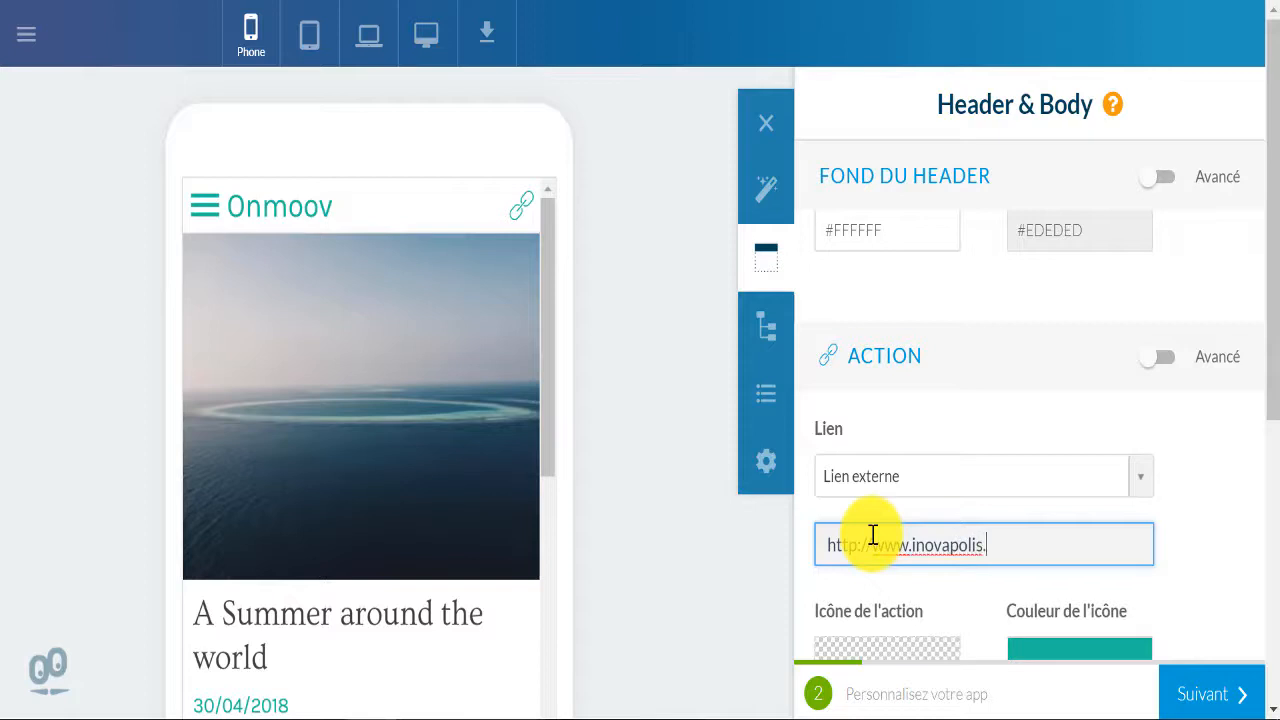
scroll(1006, 500, "down", 2)
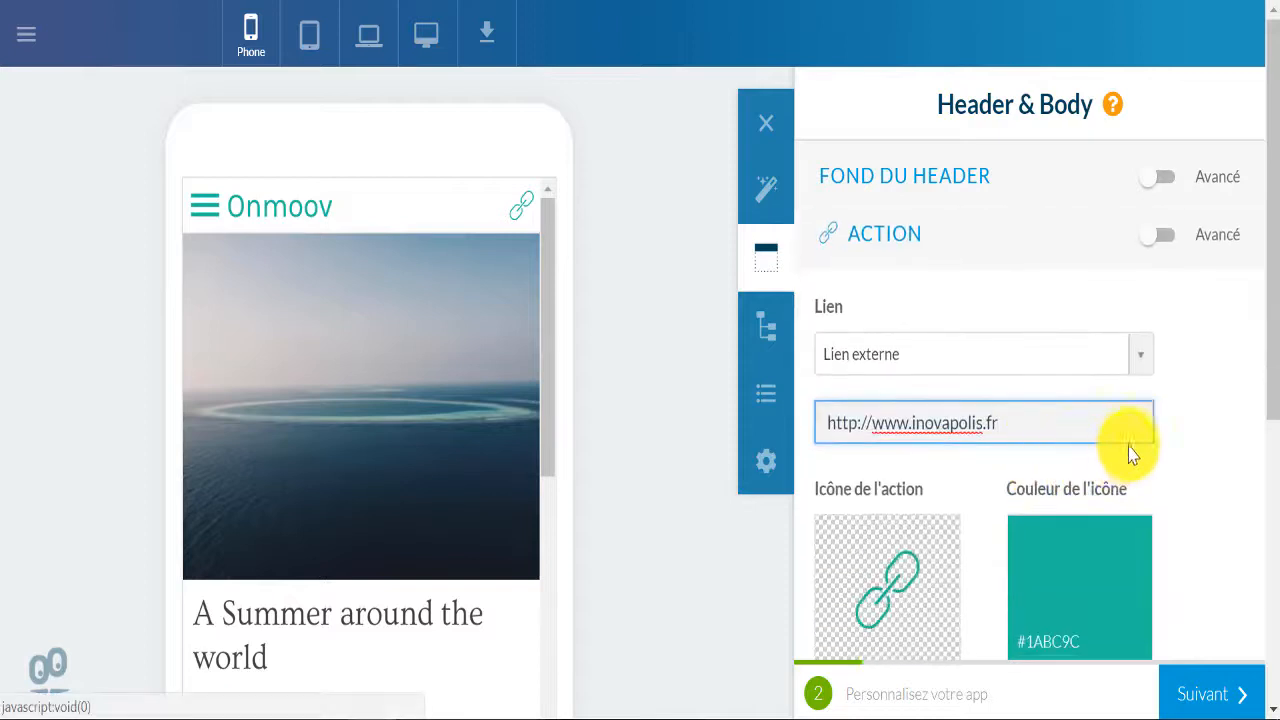
Review the action's icon and colour settings, the header's back button options and the body options.
scroll(1180, 450, "down", 2)
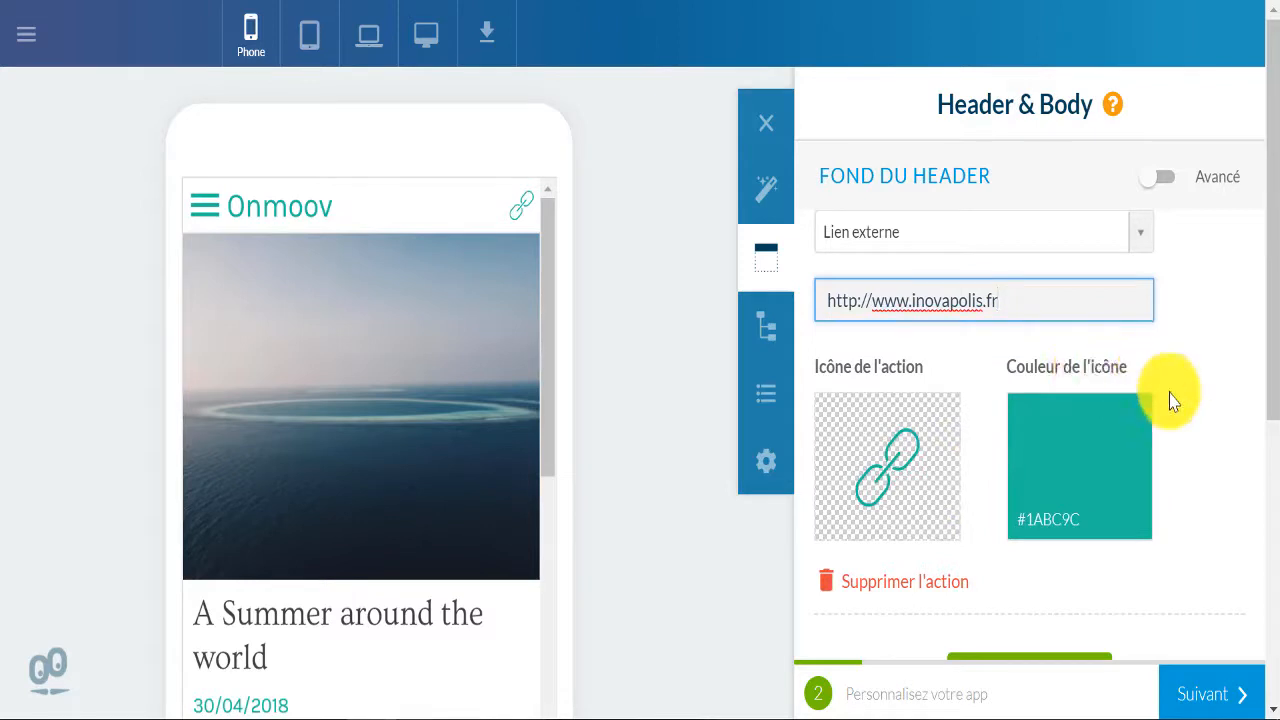
scroll(1140, 420, "down", 2)
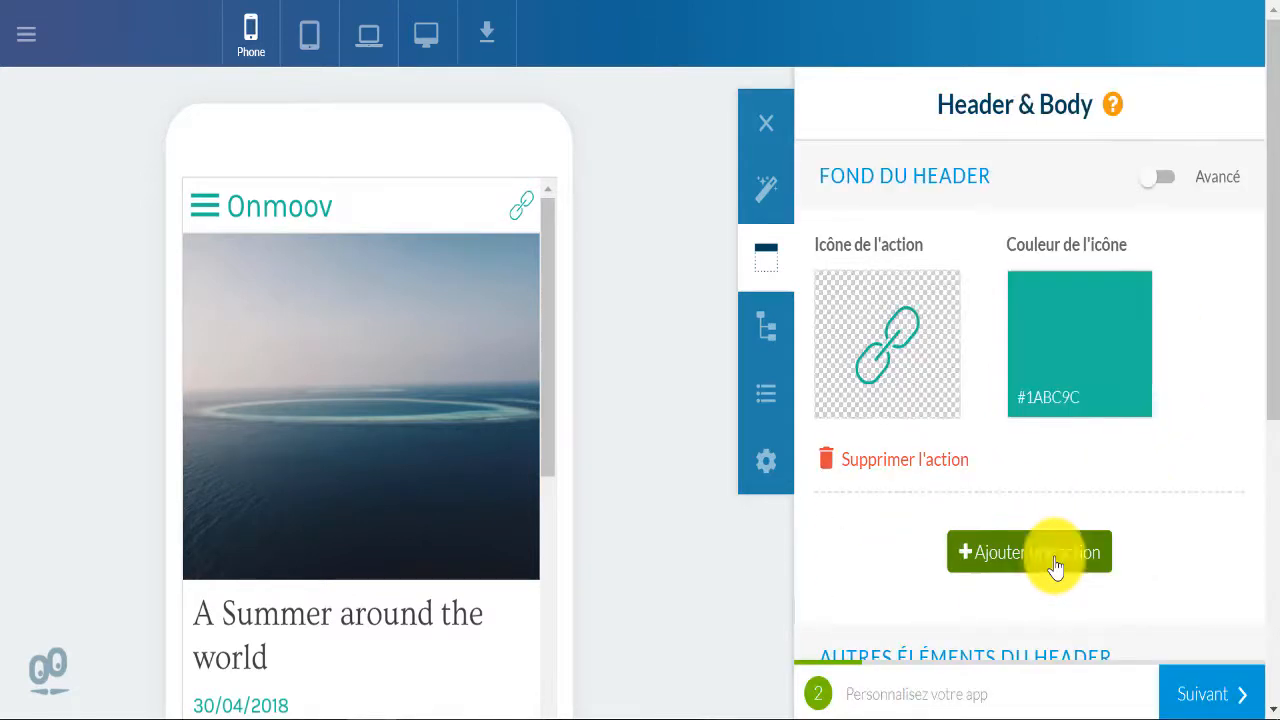
scroll(1110, 440, "down", 4)
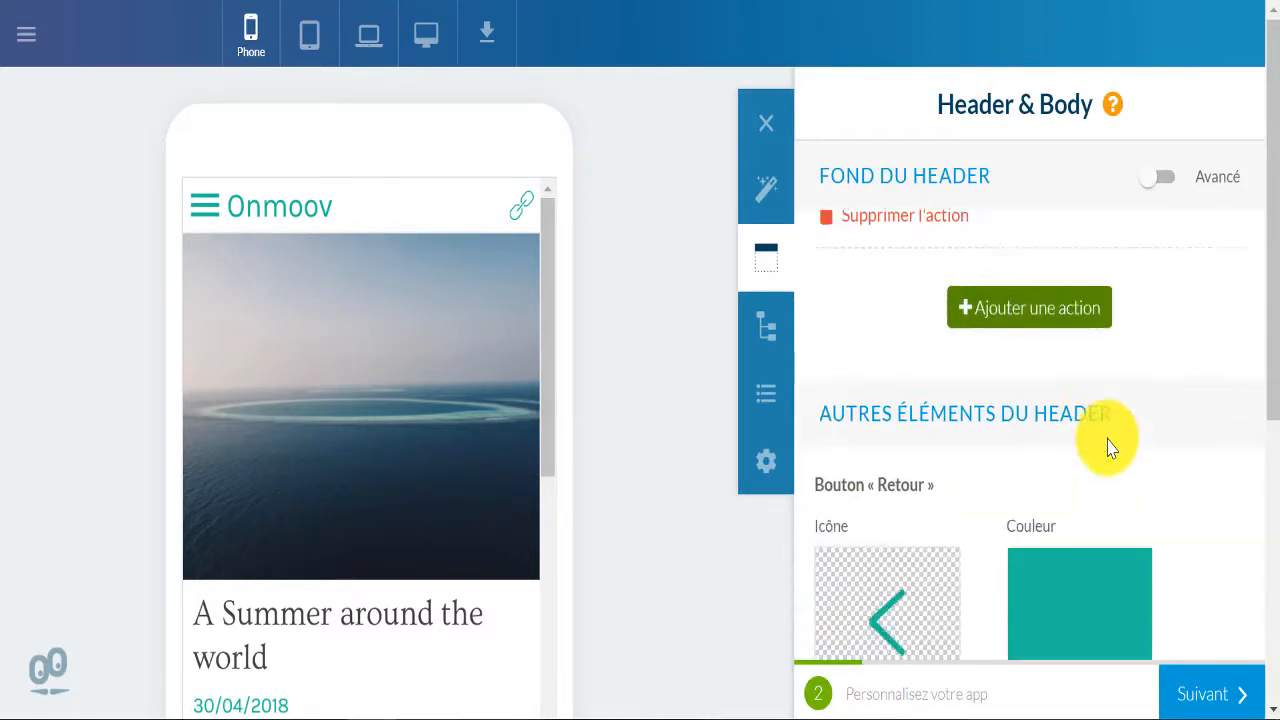
scroll(1108, 447, "up", 6)
scroll(1108, 447, "up", 2)
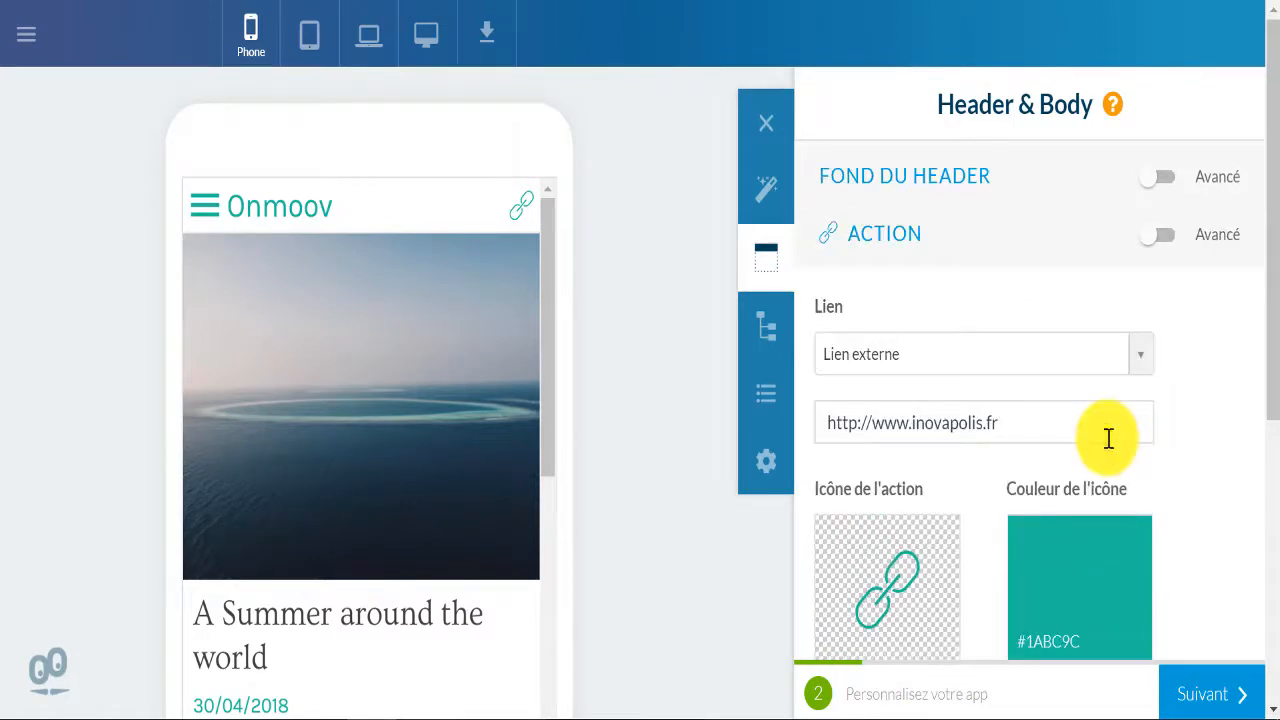
scroll(1108, 440, "down", 8)
scroll(1108, 450, "down", 4)
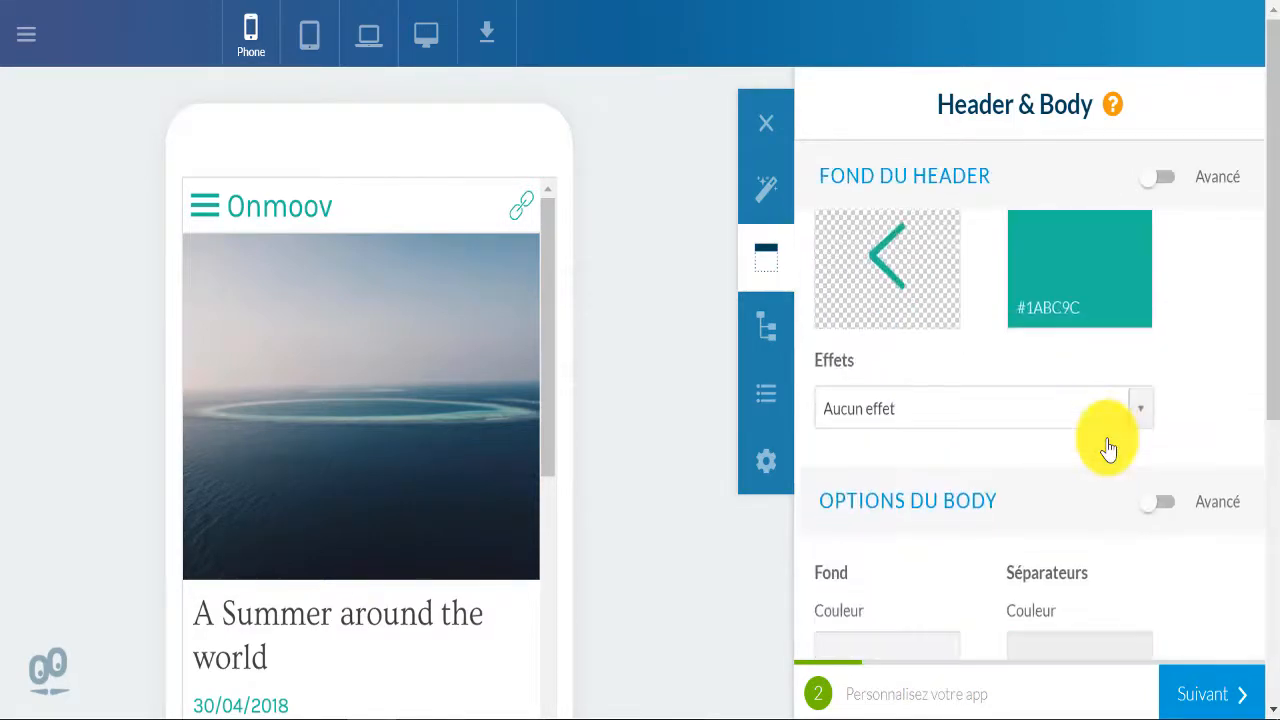
scroll(1108, 447, "up", 8)
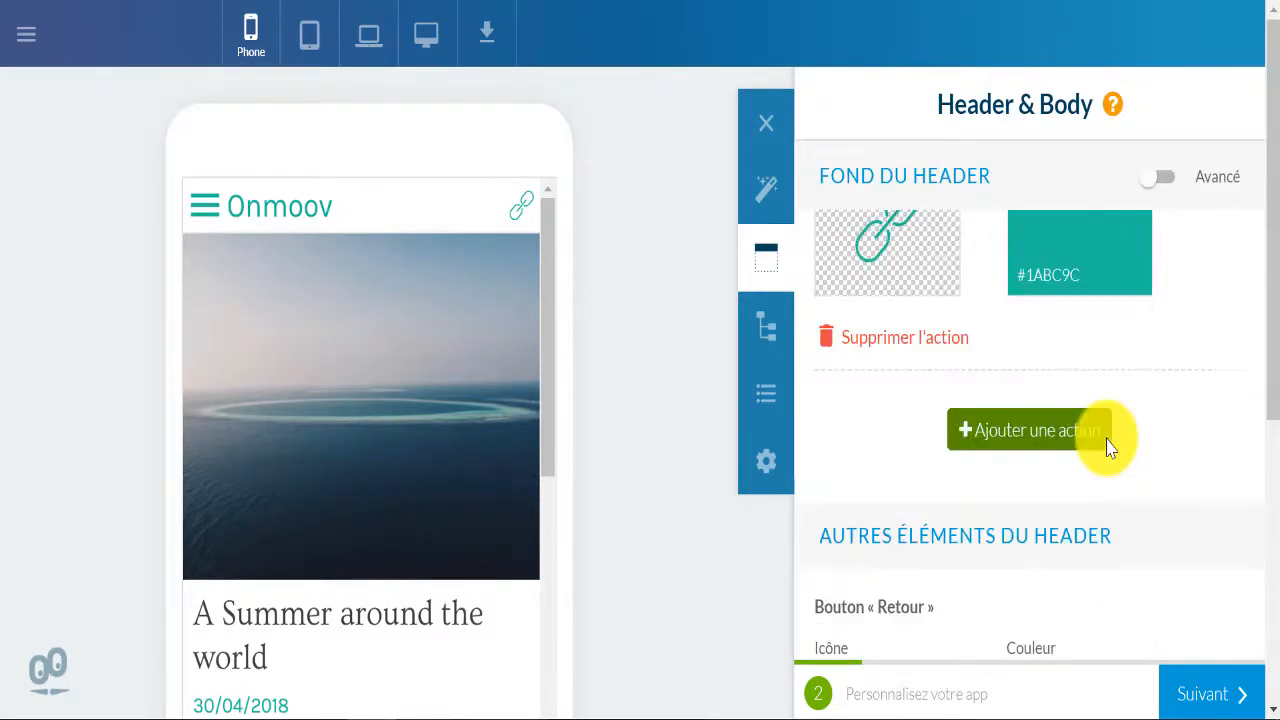
Add a second shortcut action to the header and link it to the Settings section.
left_click(1052, 432)
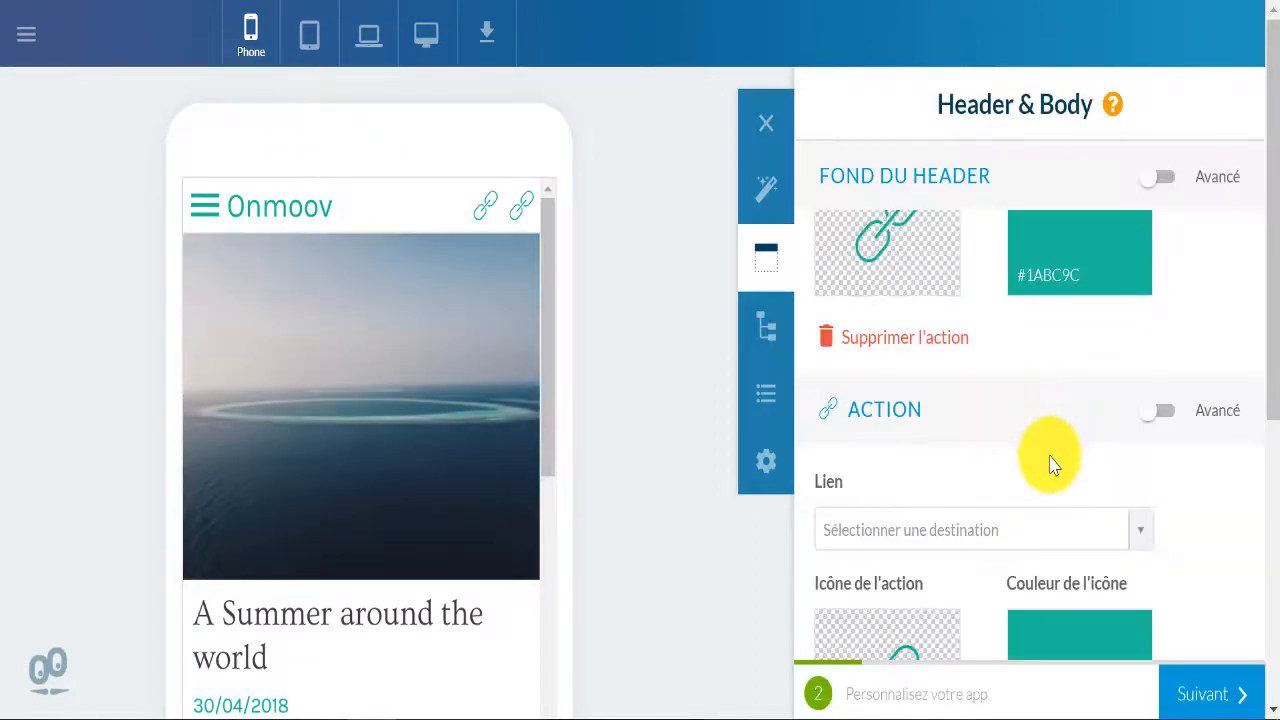
scroll(1045, 462, "down", 1)
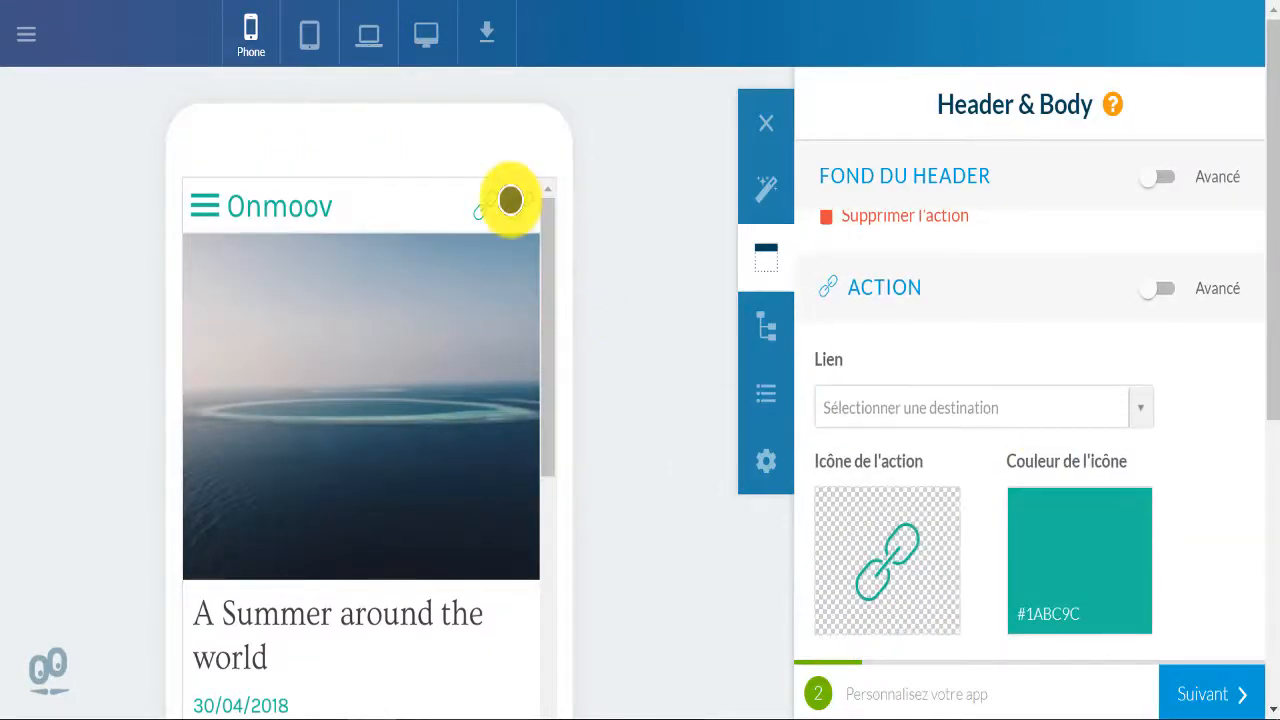
left_click(1141, 418)
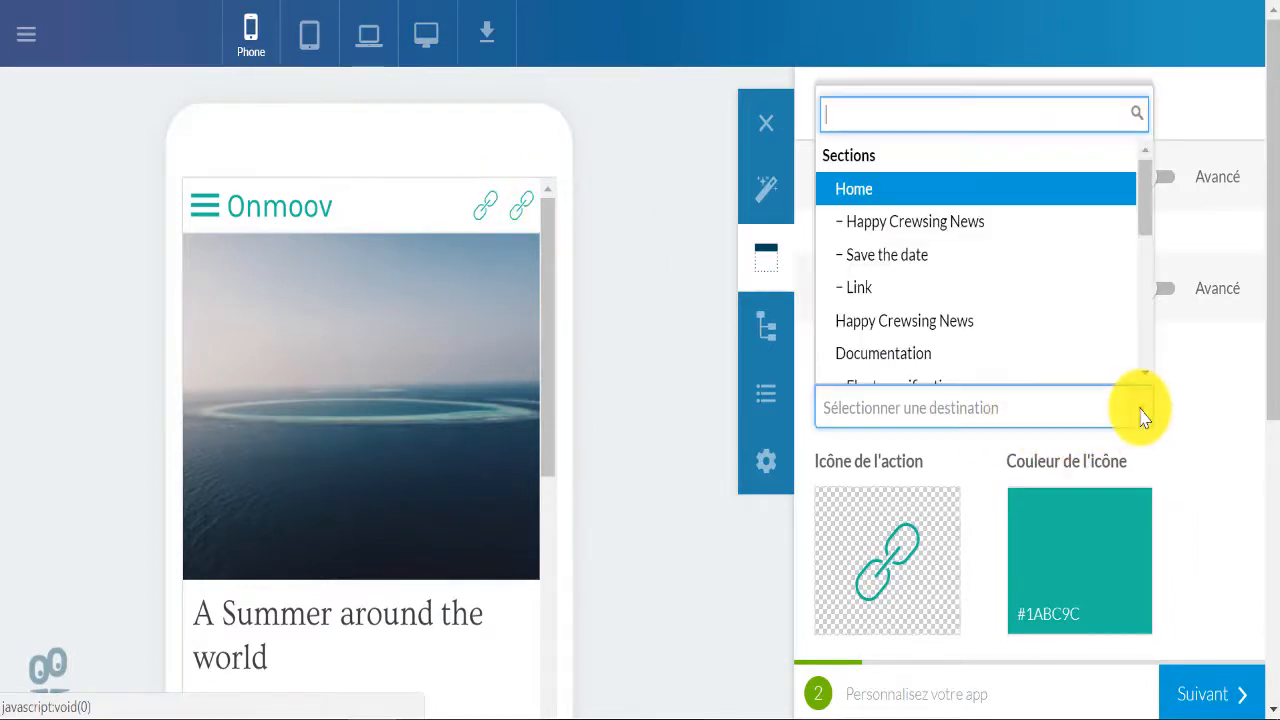
scroll(1030, 270, "down", 3)
scroll(1037, 288, "down", 5)
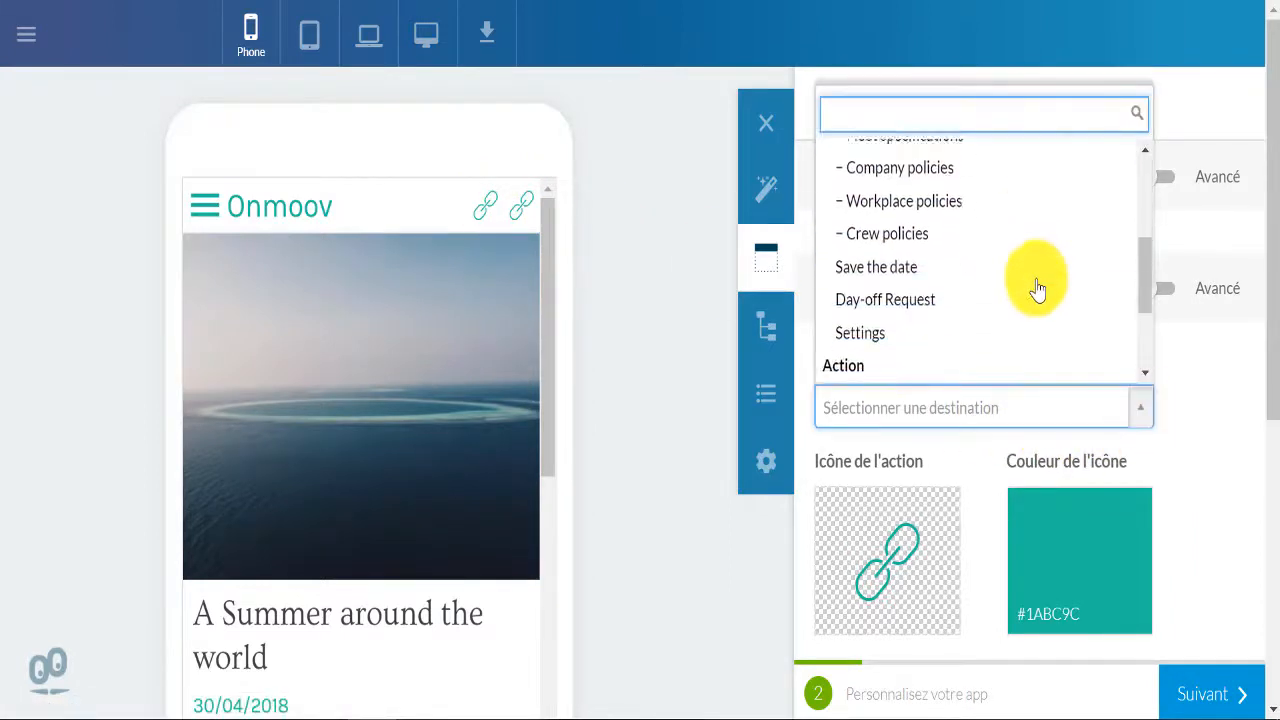
left_click(930, 208)
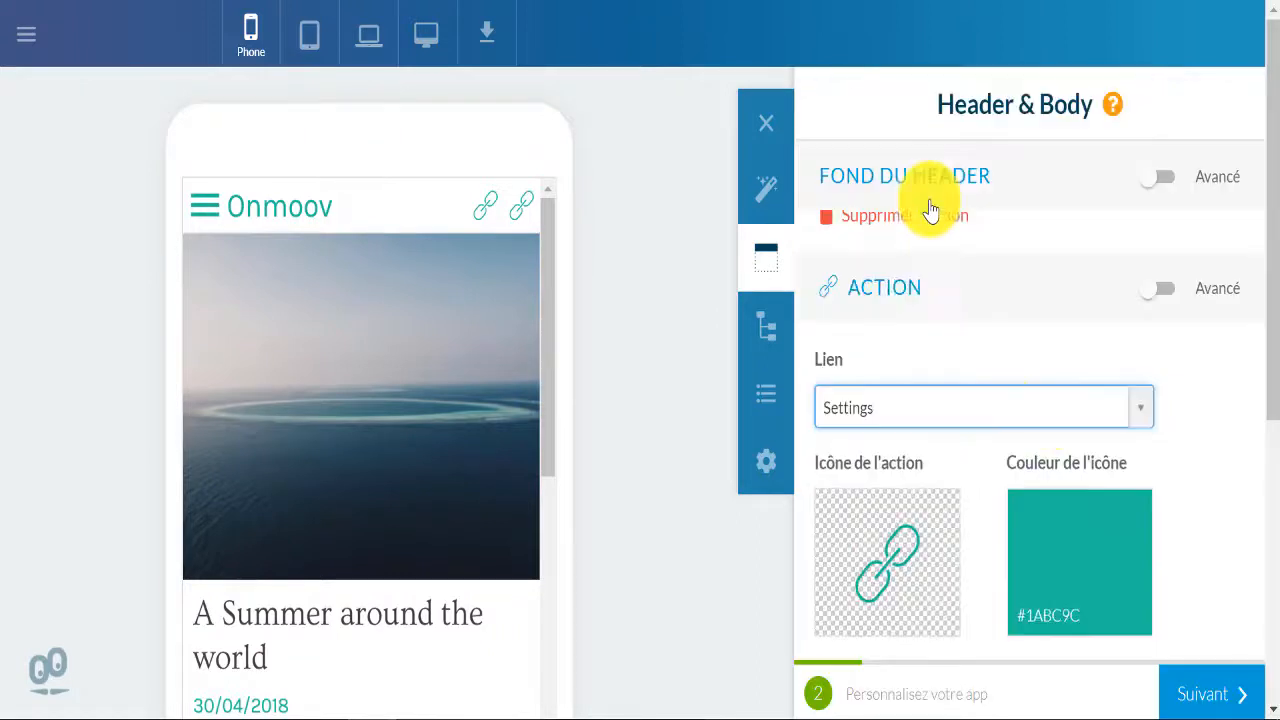
Give the Settings action the gear icon from the Général group of Generic Set #1.
left_click(882, 548)
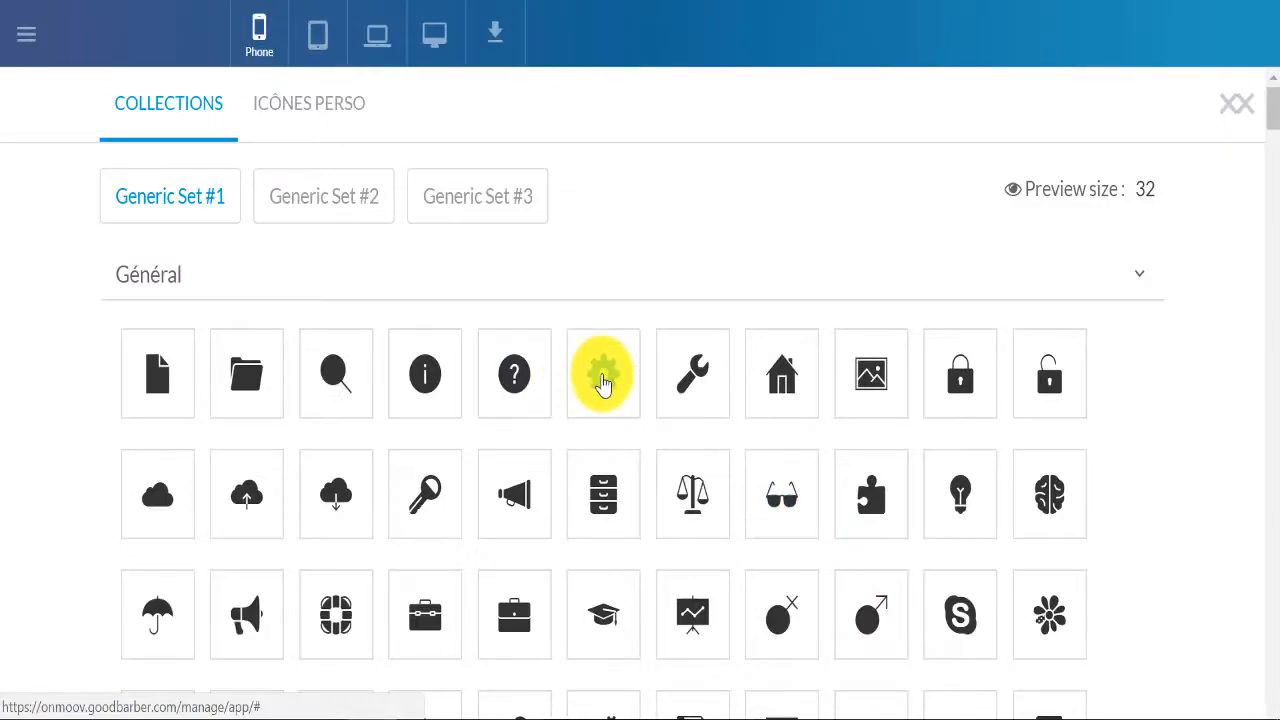
left_click(603, 380)
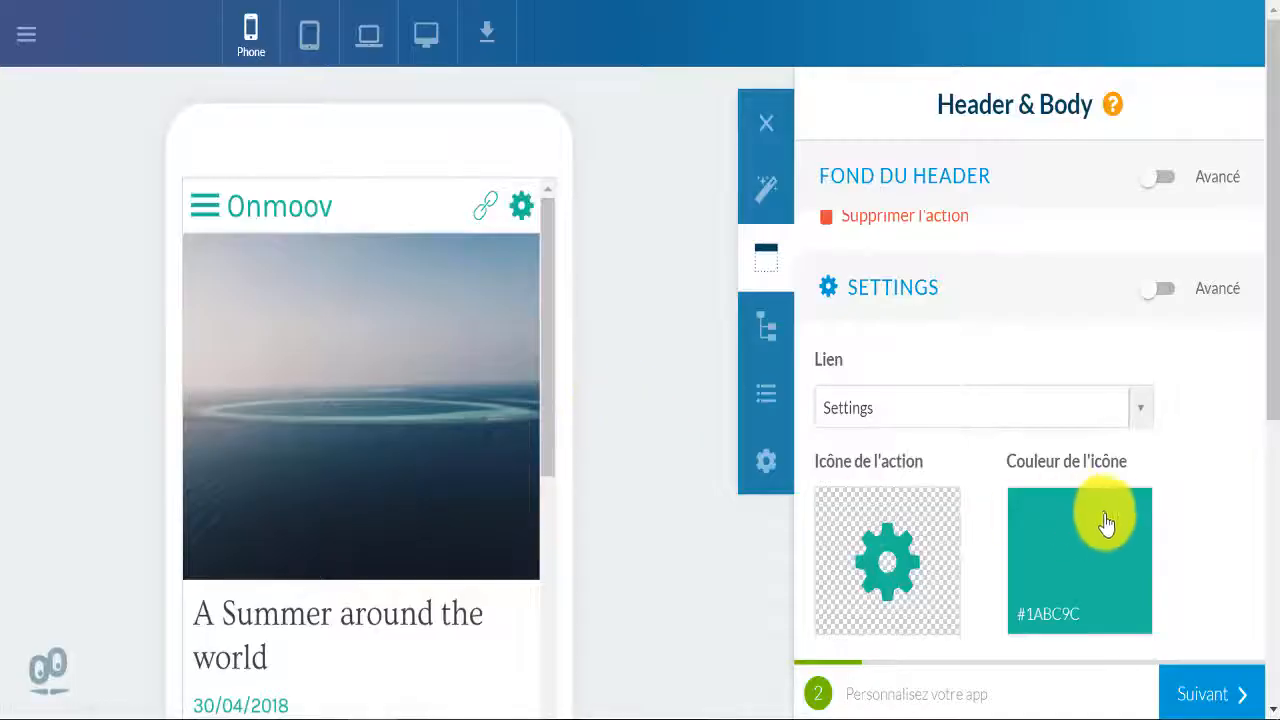
Reopen the Settings action's icon collections and browse the icon groups of Generic Set #1.
left_click(880, 540)
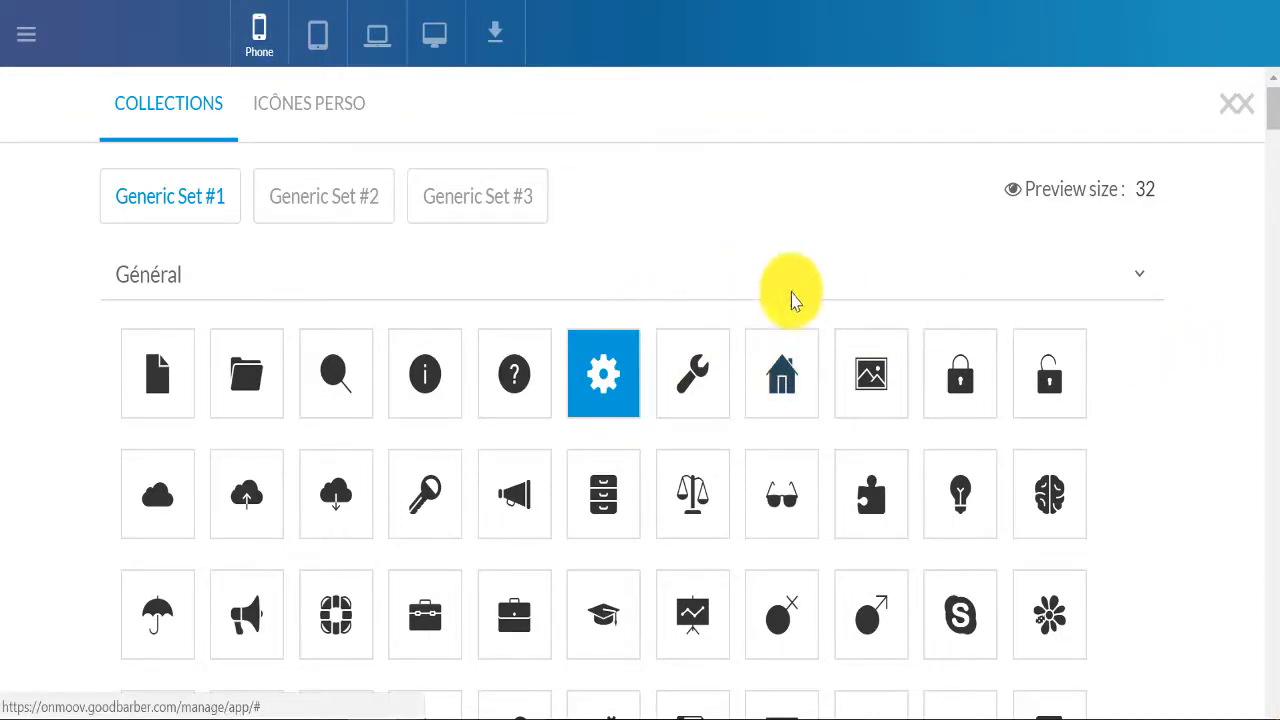
scroll(1112, 400, "down", 3)
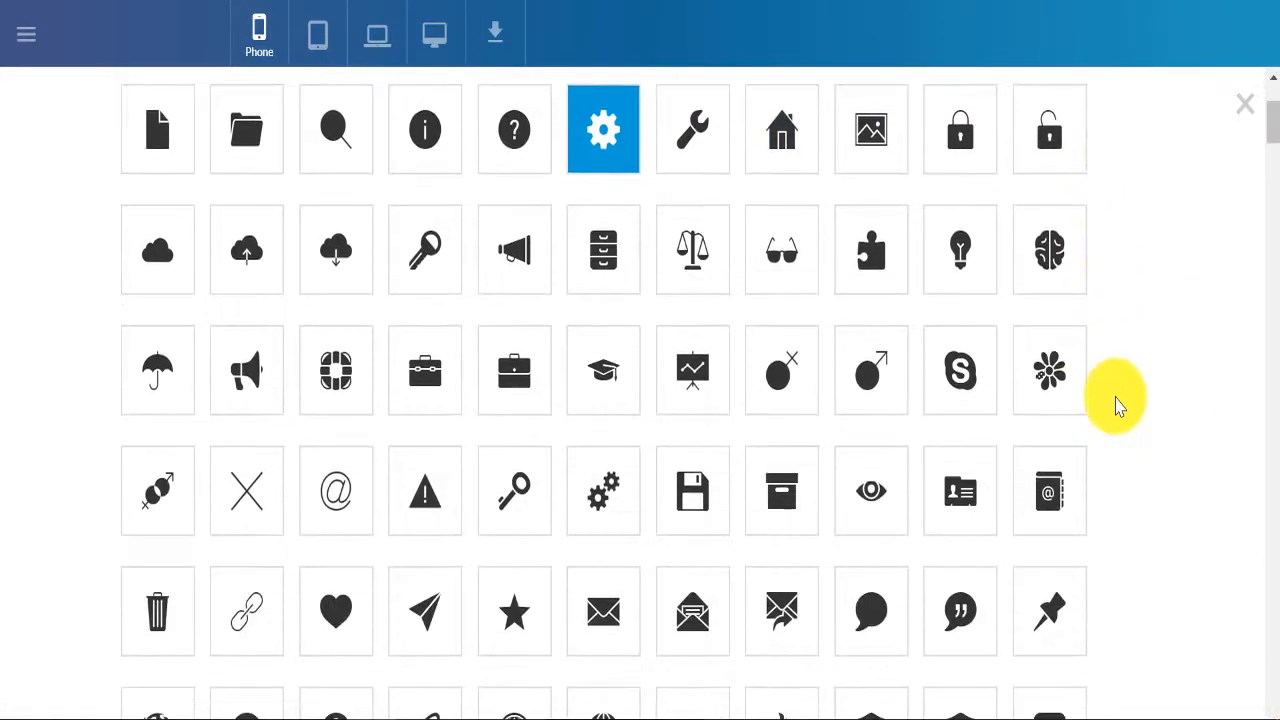
scroll(1117, 405, "down", 9)
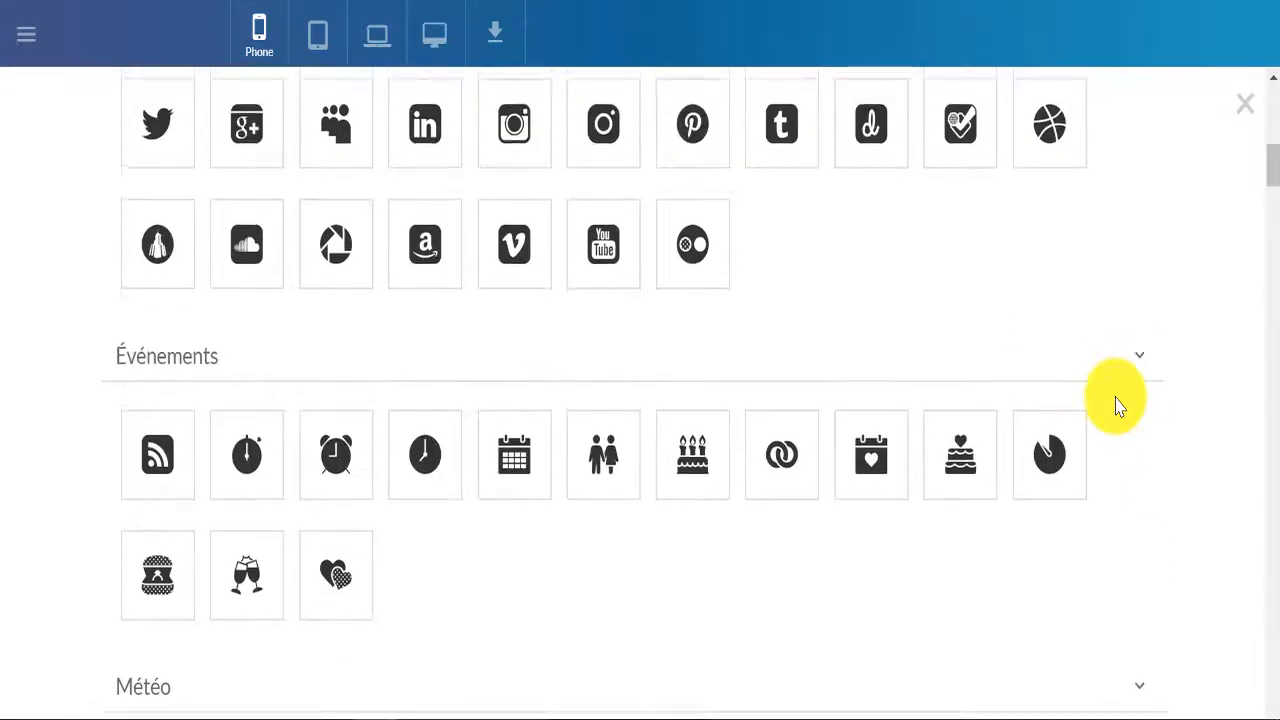
scroll(1114, 400, "up", 13)
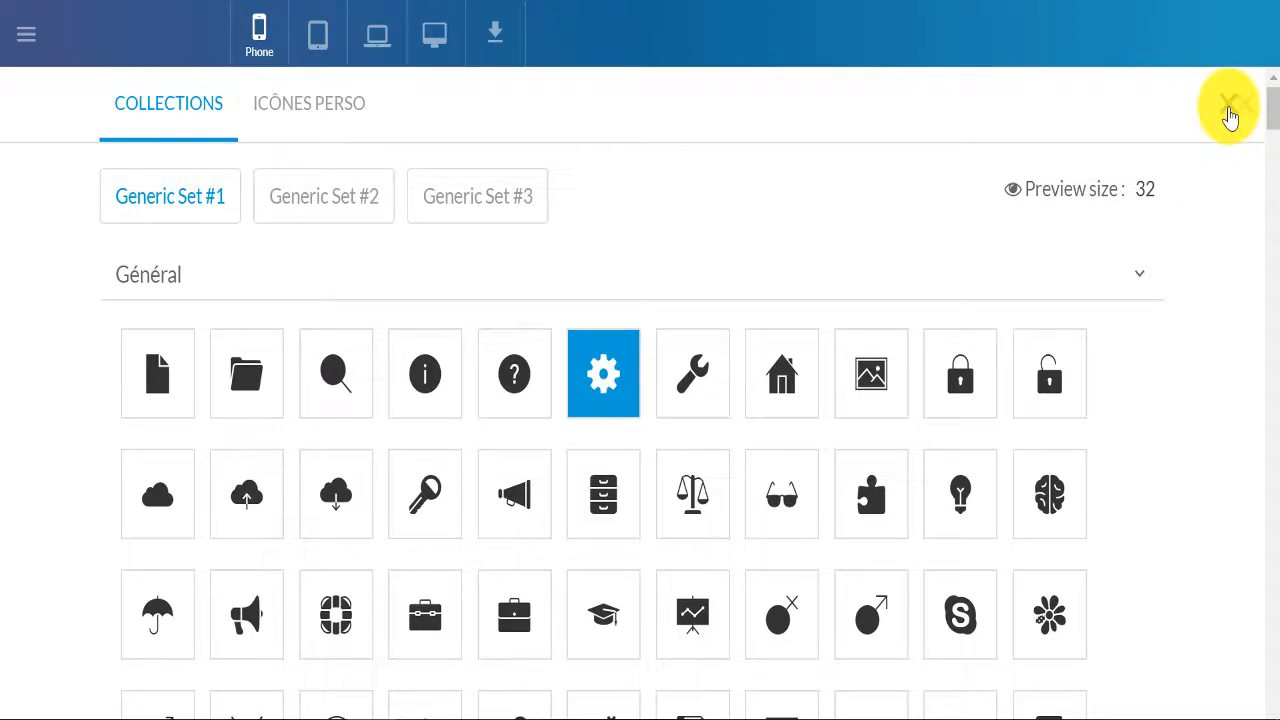
Close the icon collections, try the header's gear shortcut in the preview and review the remaining Header & Body options.
left_click(1229, 104)
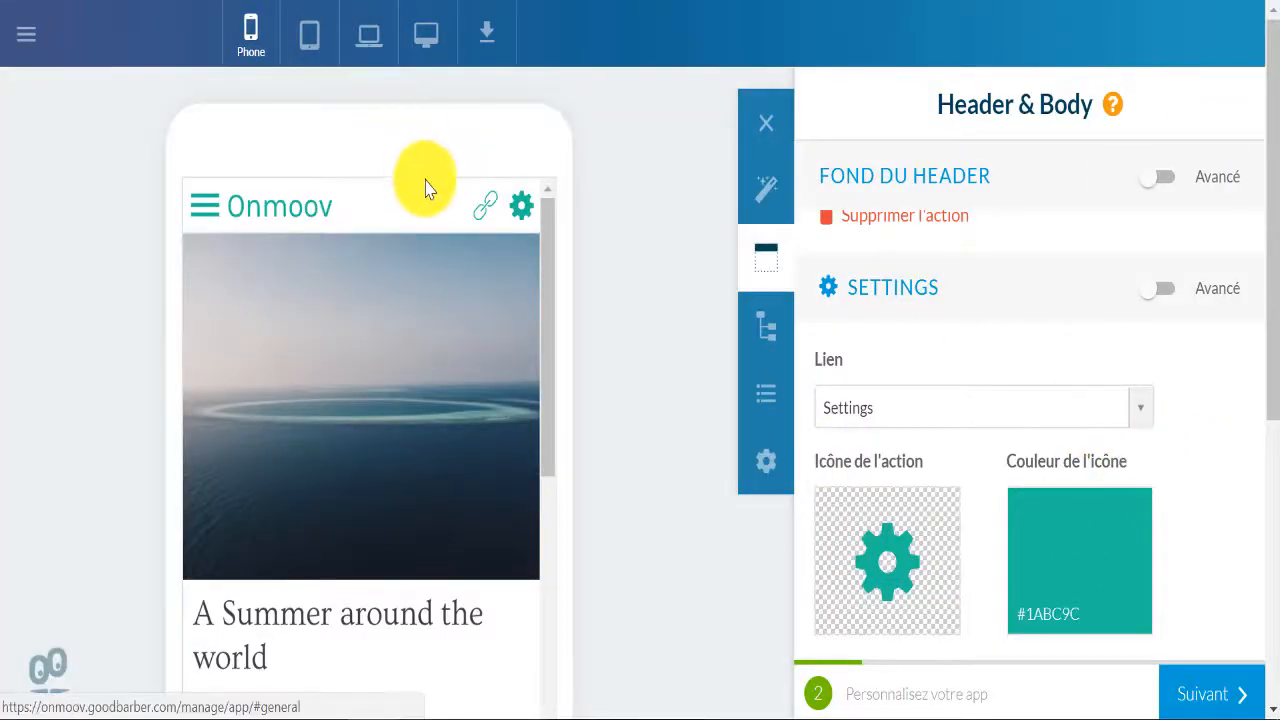
left_click(530, 211)
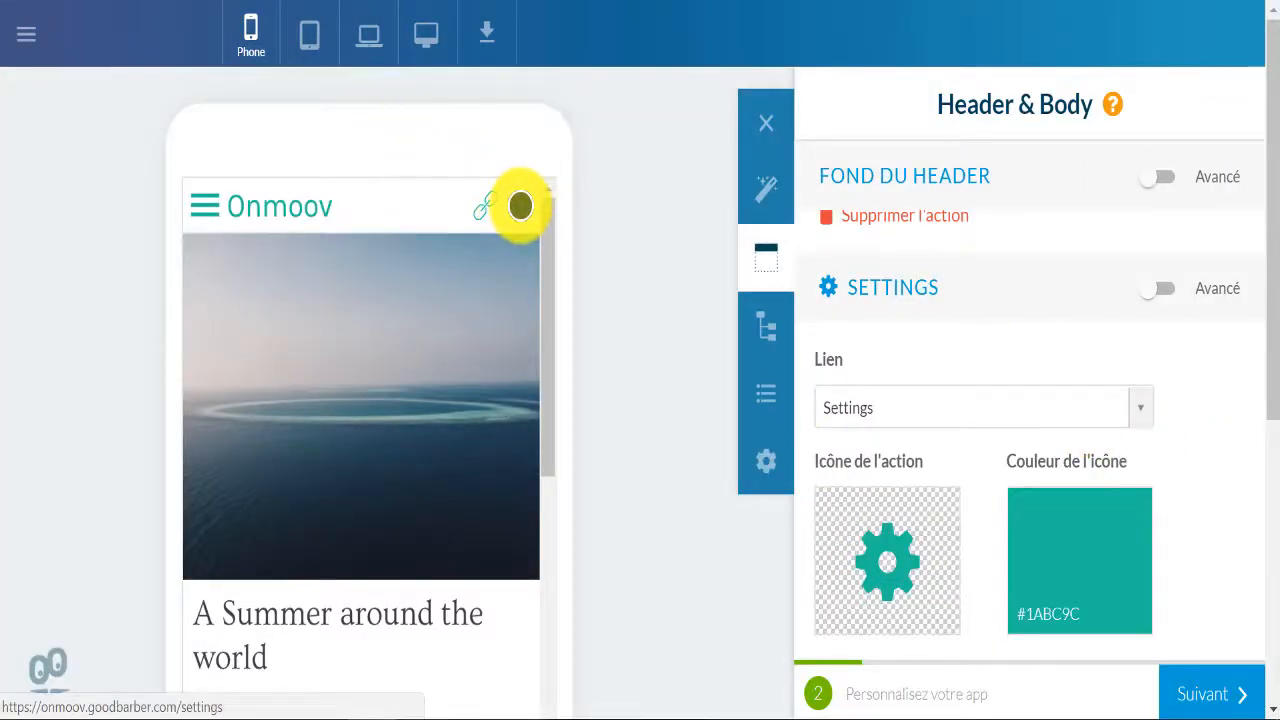
scroll(1025, 385, "down", 7)
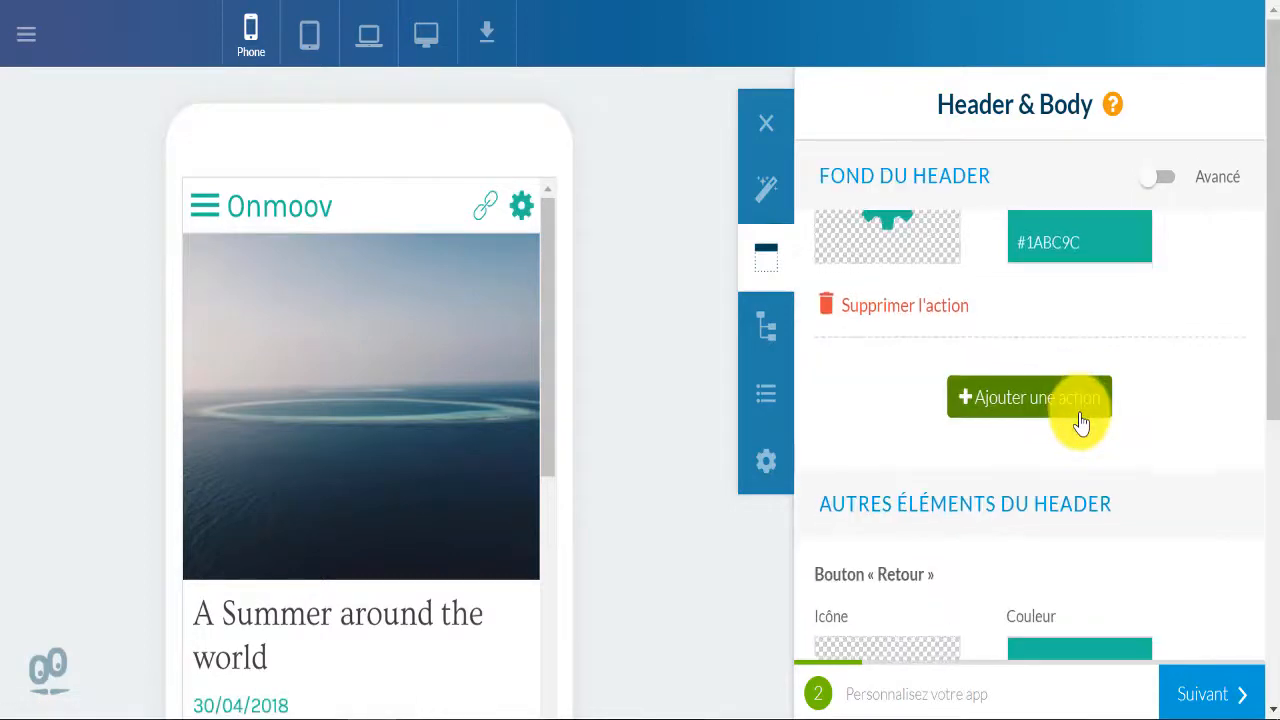
scroll(1080, 423, "down", 6)
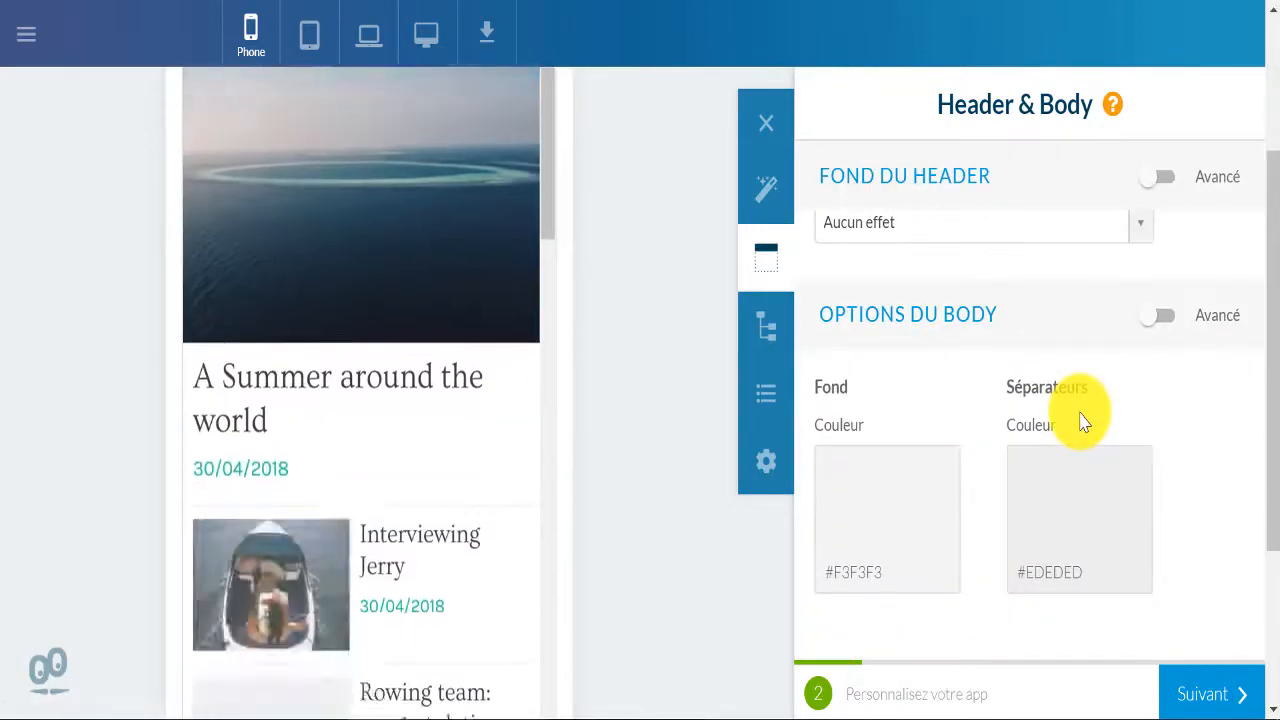
Advance to the Sections stage, look over the navigation menu in the phone preview and close that menu.
left_click(1185, 692)
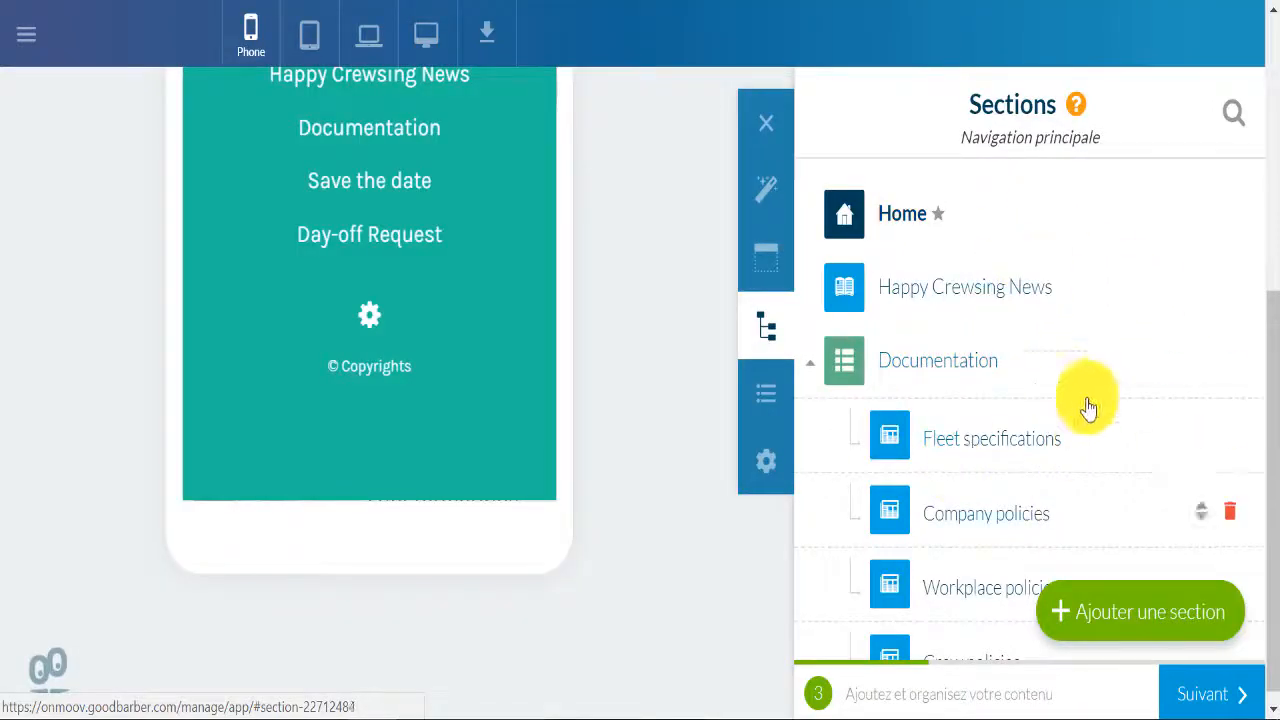
scroll(560, 384, "up", 3)
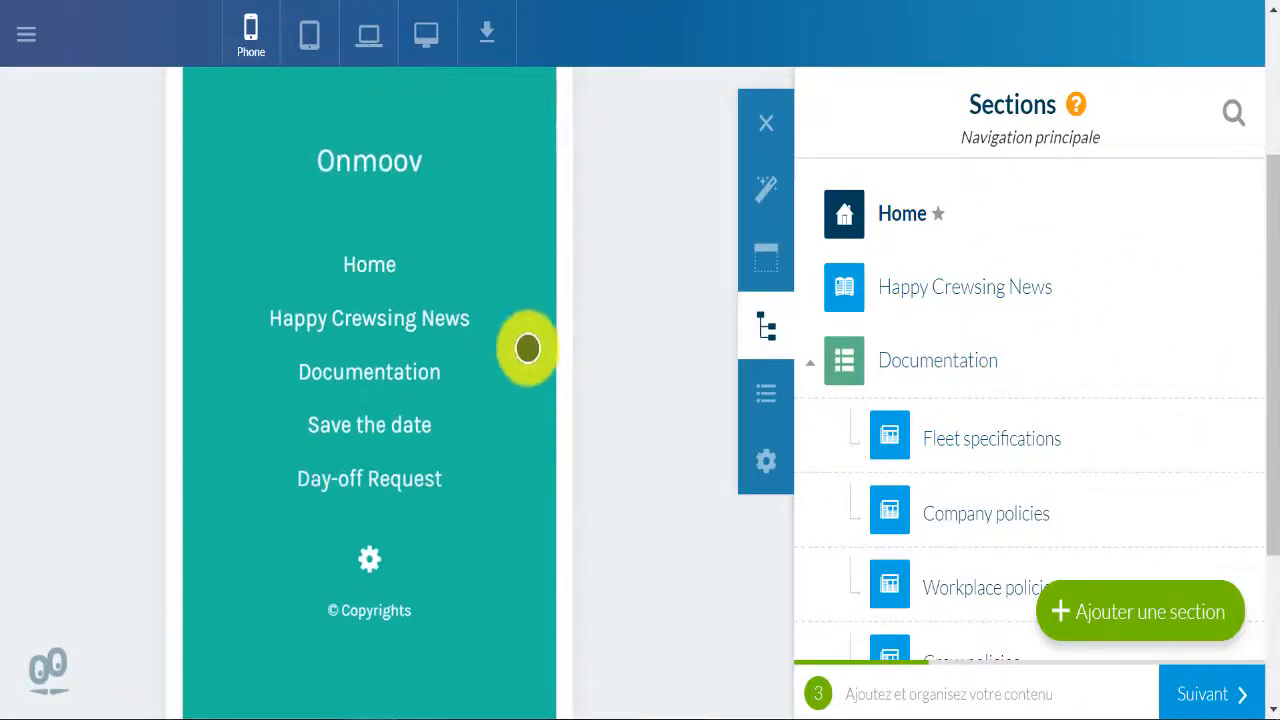
scroll(494, 471, "up", 3)
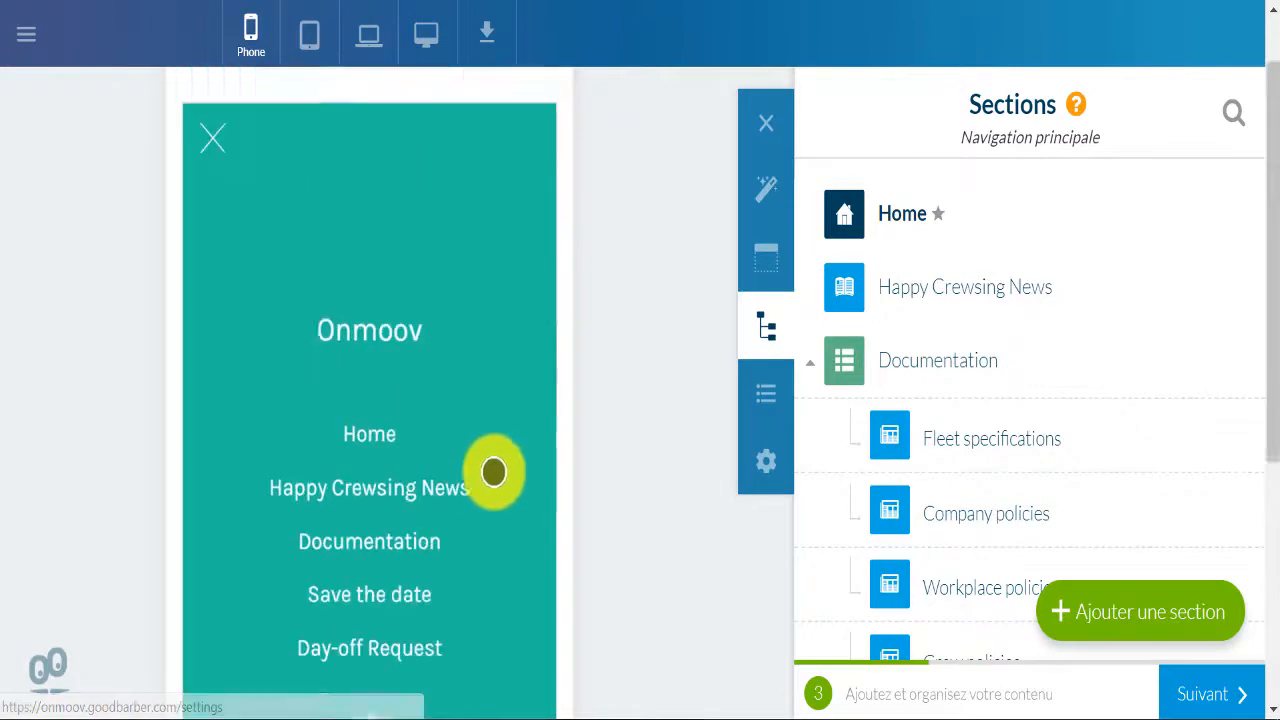
left_click(207, 216)
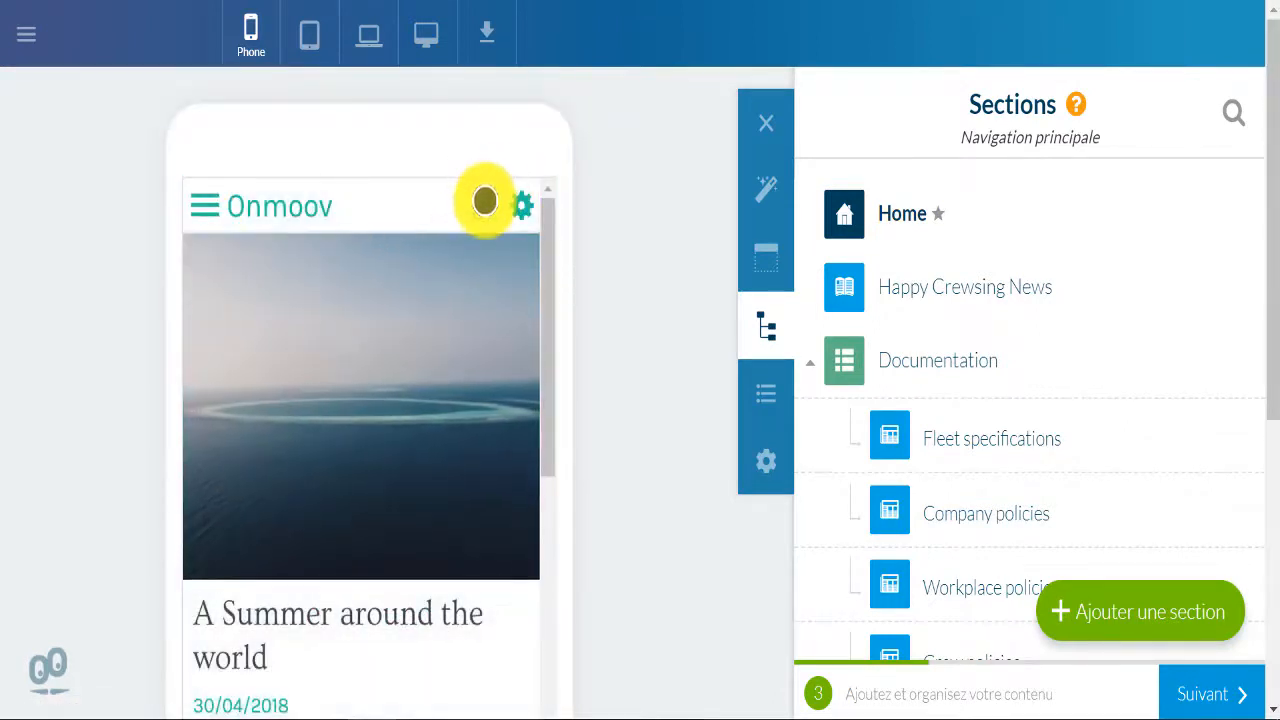
Test the header's link shortcut in the phone preview and look through the linked website.
left_click(486, 200)
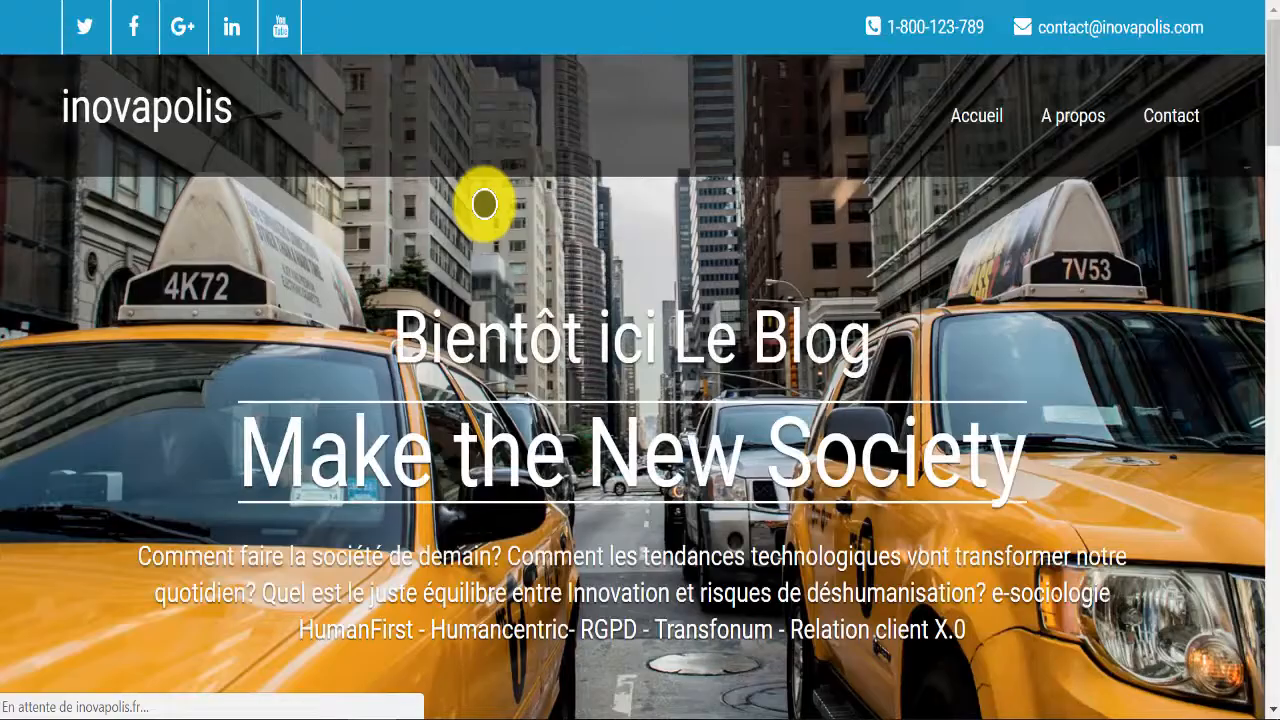
scroll(986, 300, "down", 5)
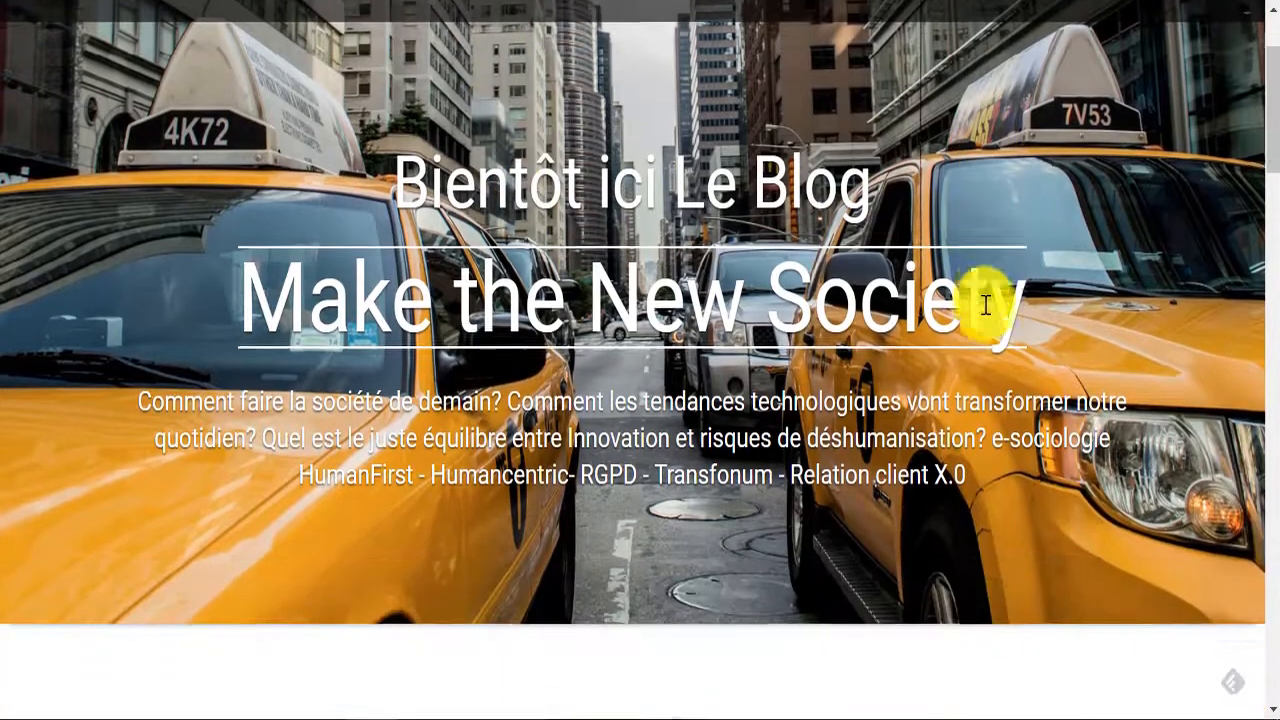
scroll(986, 306, "down", 4)
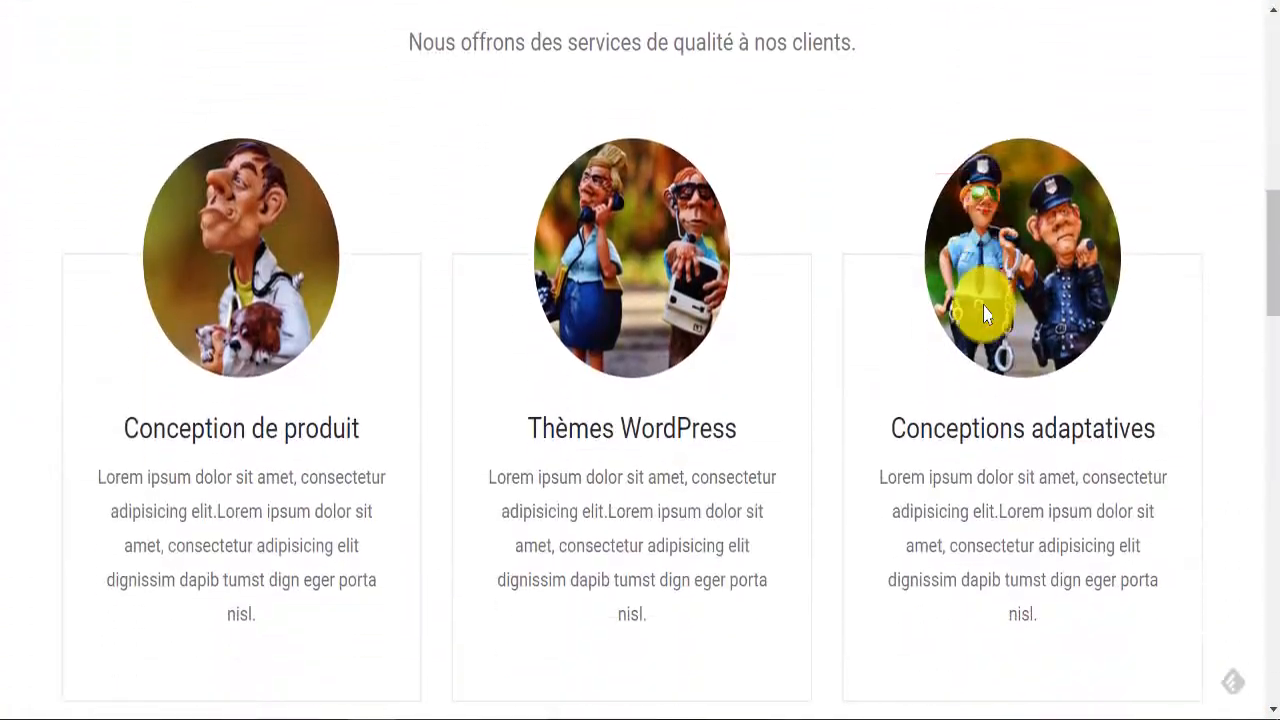
scroll(986, 310, "down", 3)
scroll(980, 306, "down", 3)
scroll(980, 308, "up", 15)
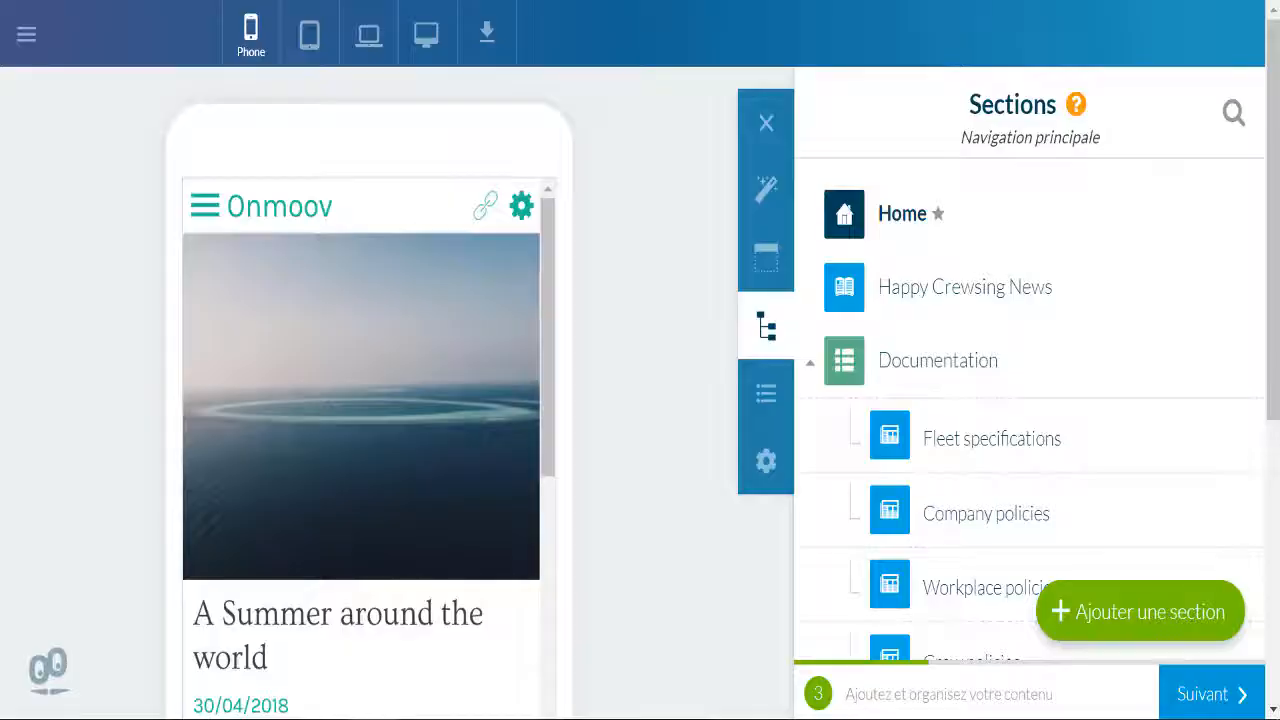
Test the header's gear shortcut in the preview, look through the settings page and return to the home page.
left_click(521, 218)
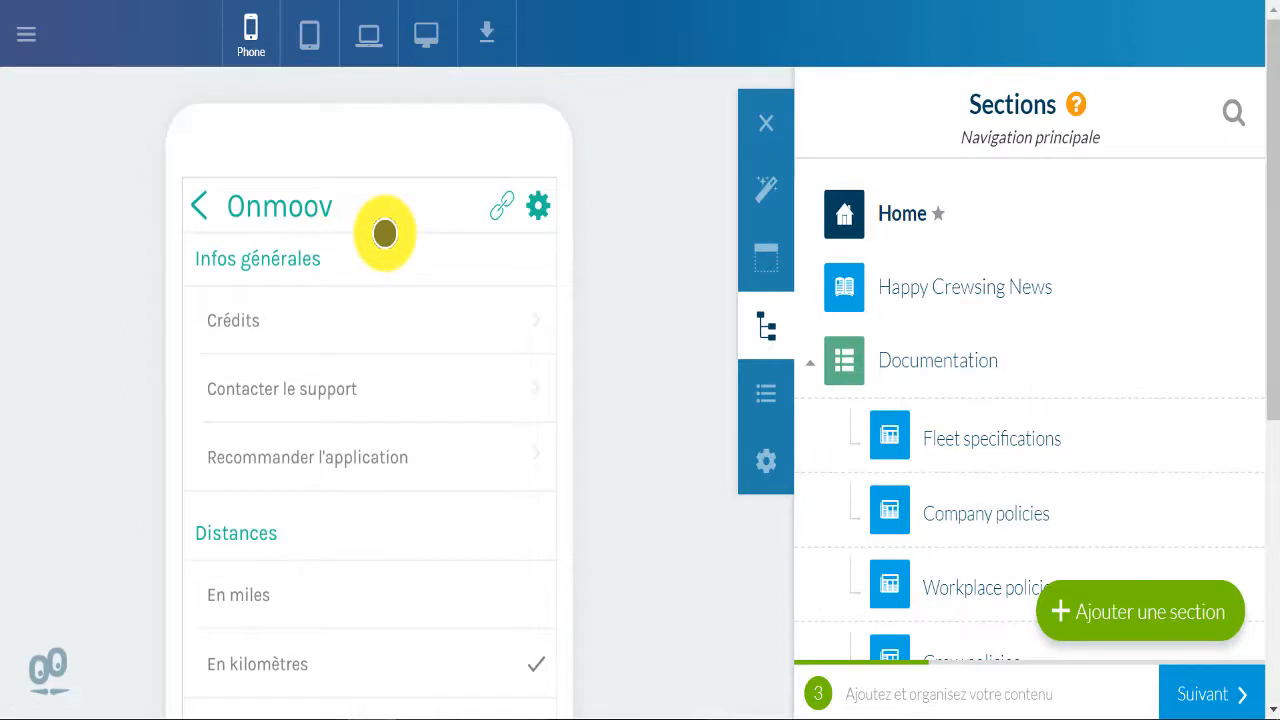
scroll(374, 386, "down", 5)
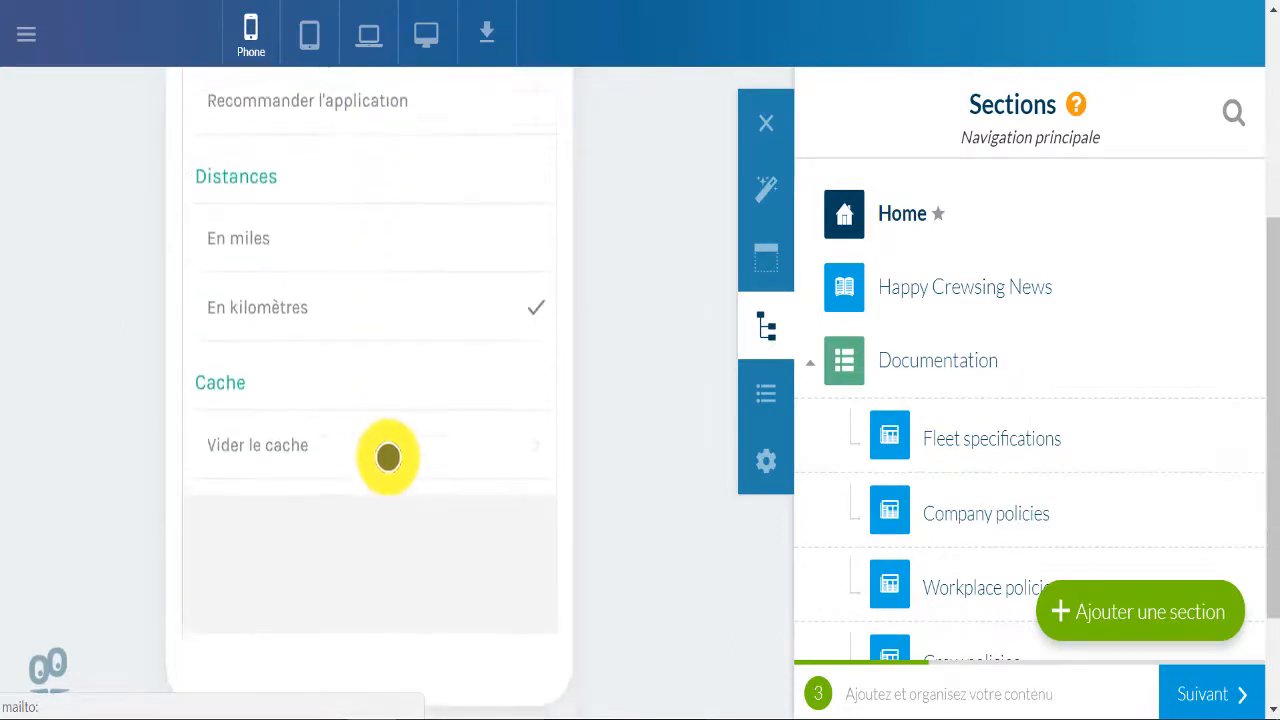
scroll(388, 457, "up", 5)
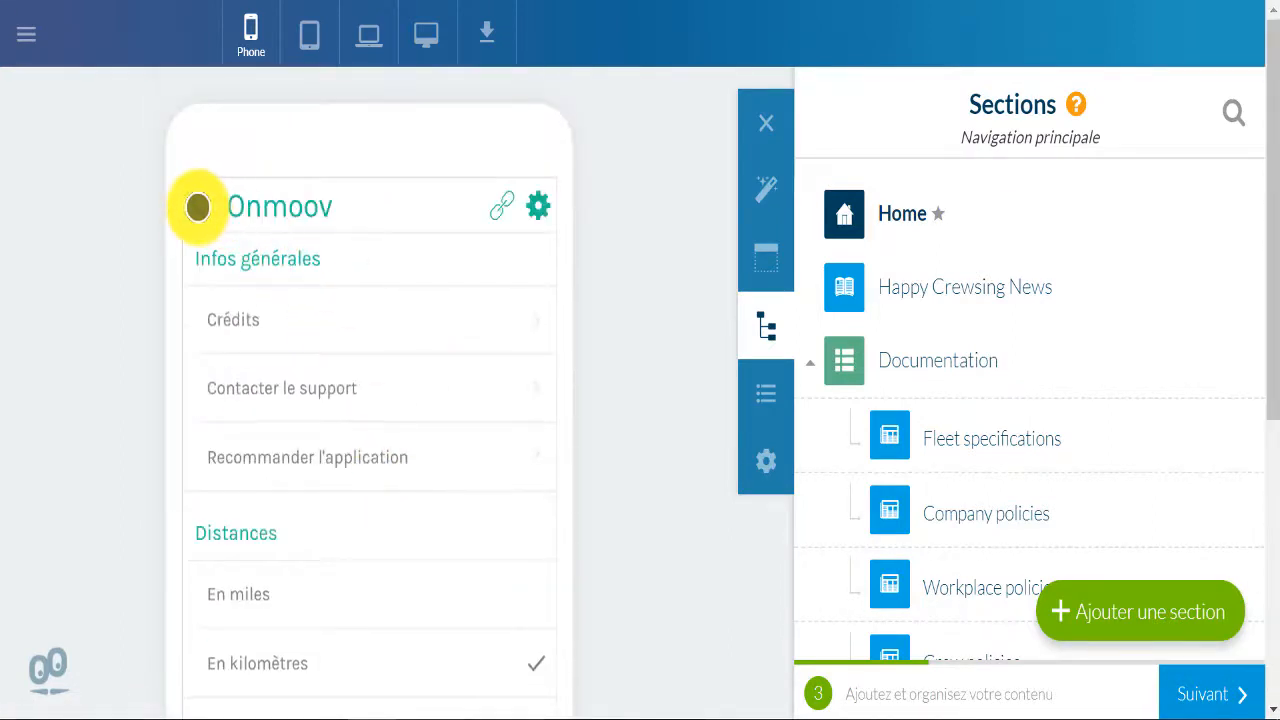
left_click(197, 207)
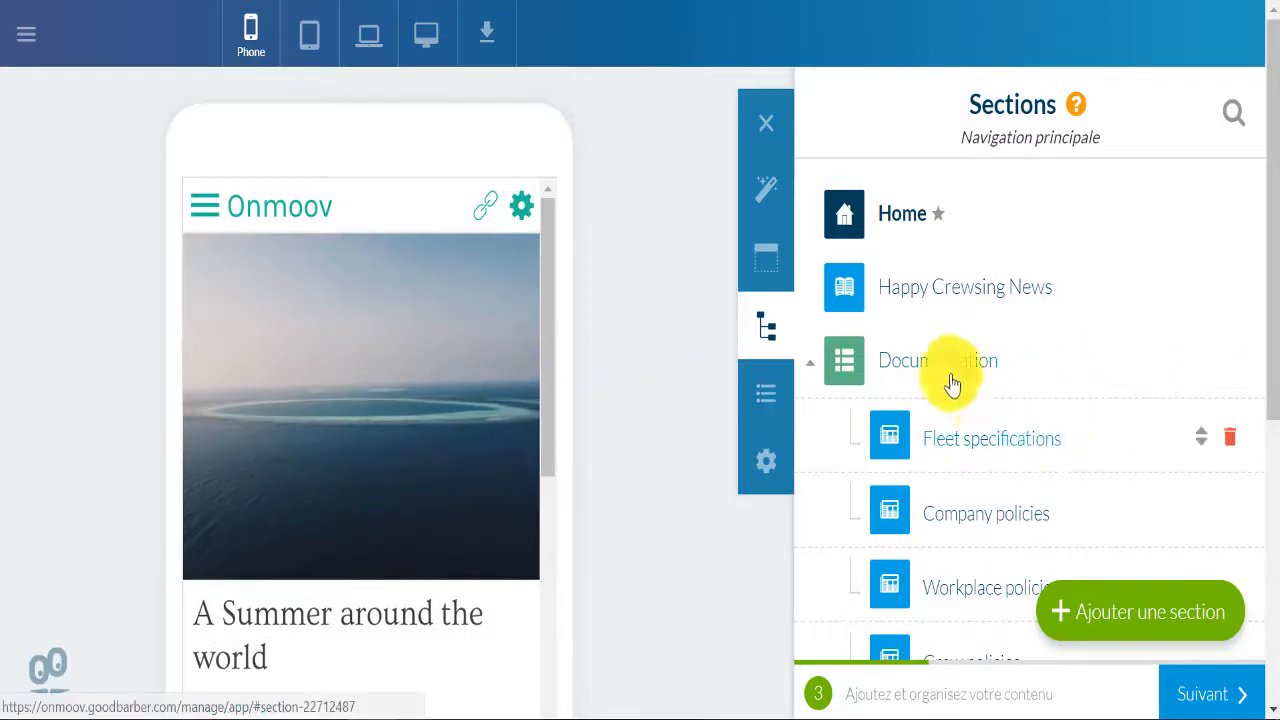
Review the app's existing sections and browse the section types available for a new section.
scroll(1050, 368, "down", 1)
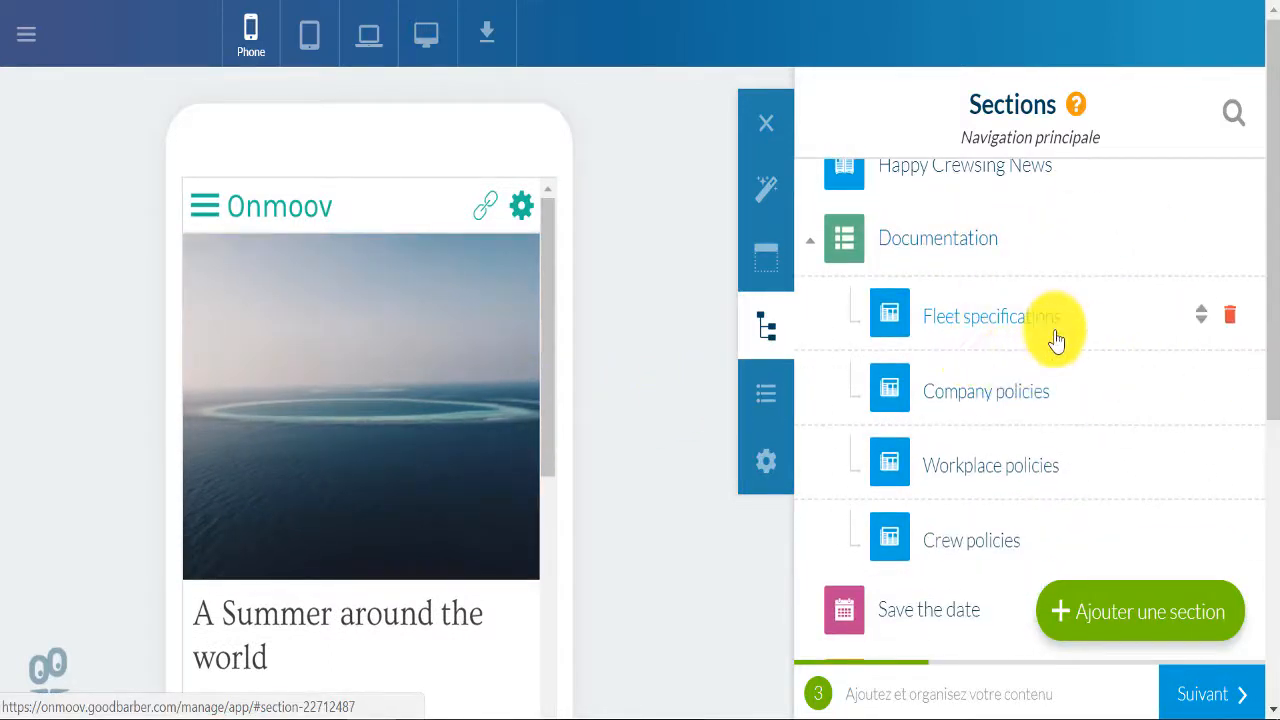
scroll(1065, 316, "down", 1)
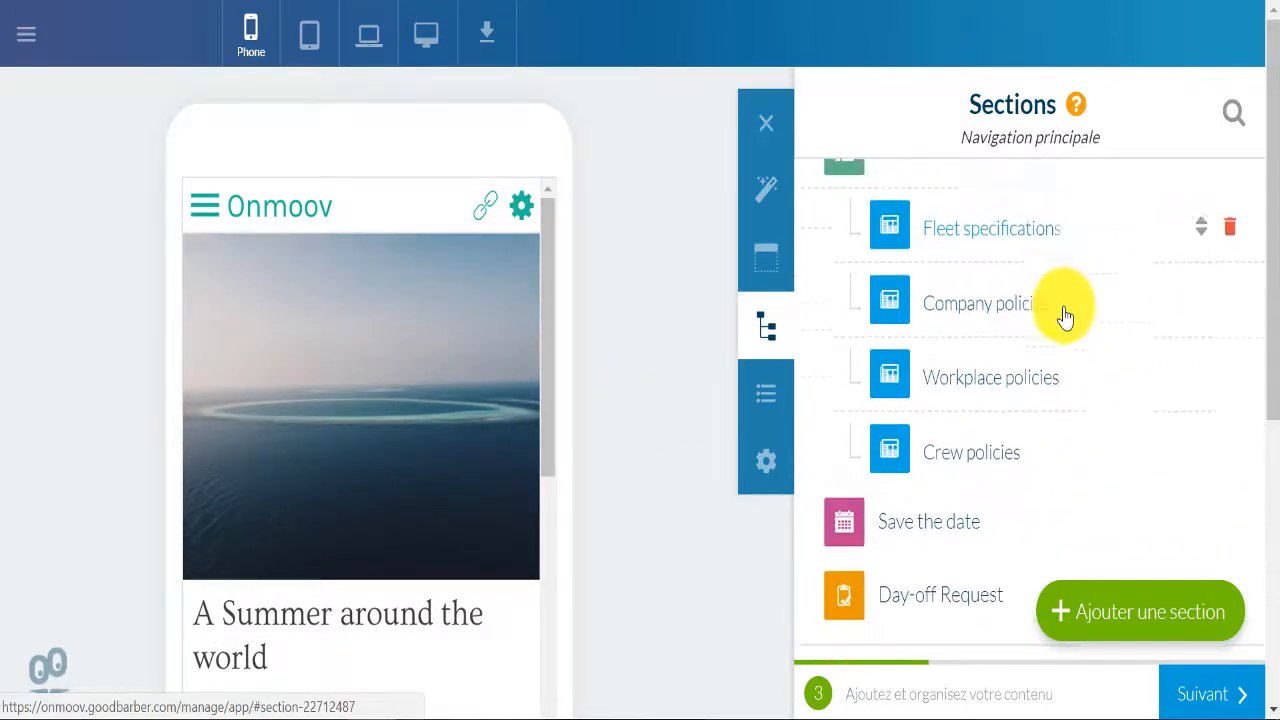
left_click(1166, 626)
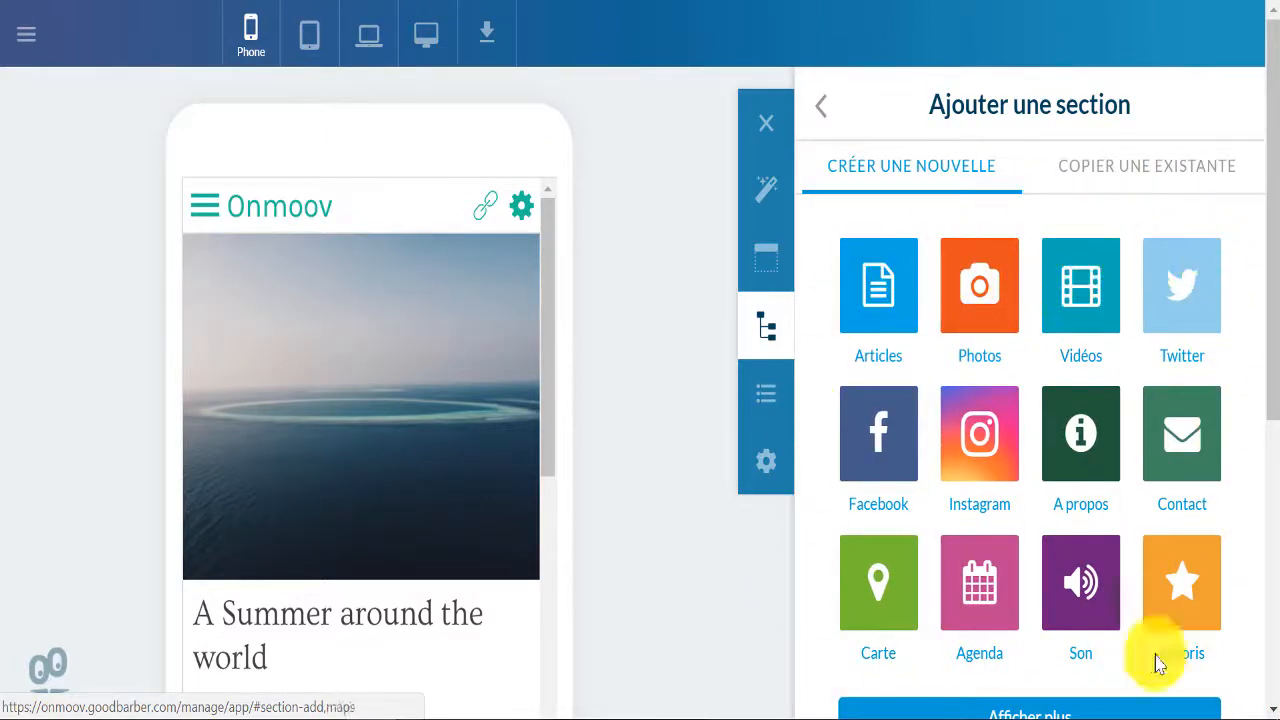
scroll(1171, 300, "down", 2)
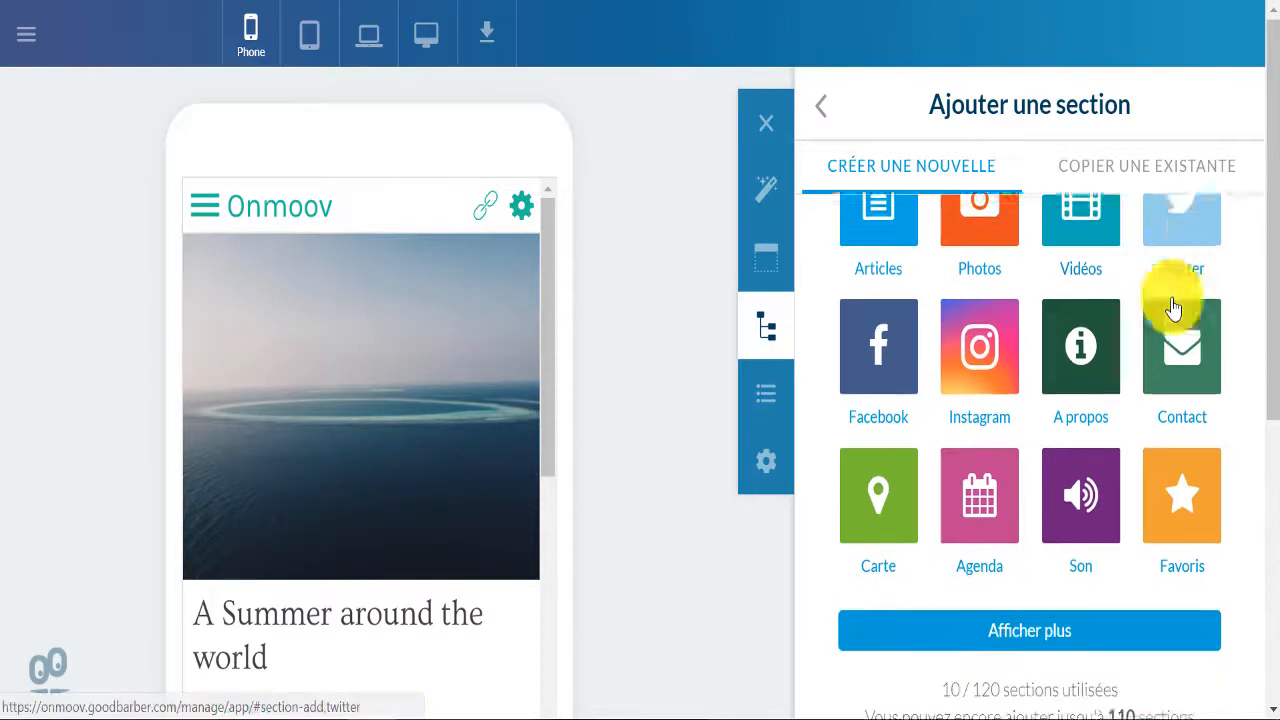
scroll(1174, 310, "up", 1)
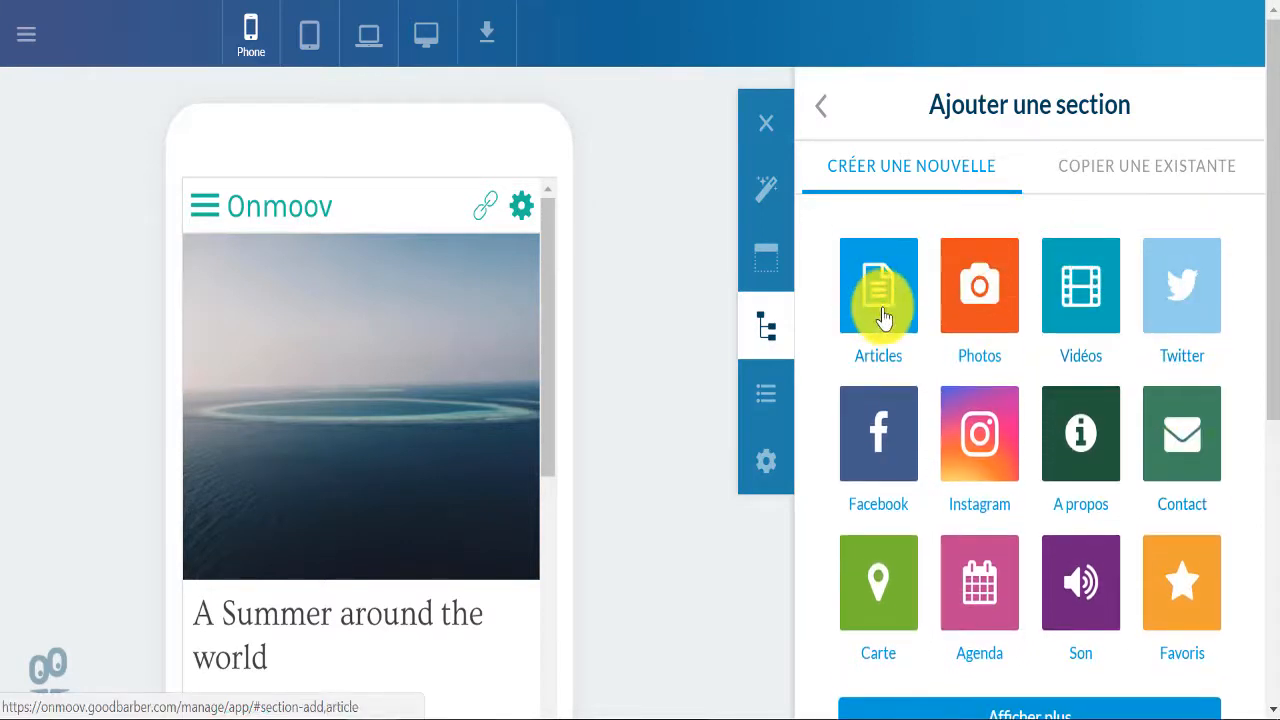
Examine the content sources offered for a new Articles section and return to the section types.
left_click(888, 297)
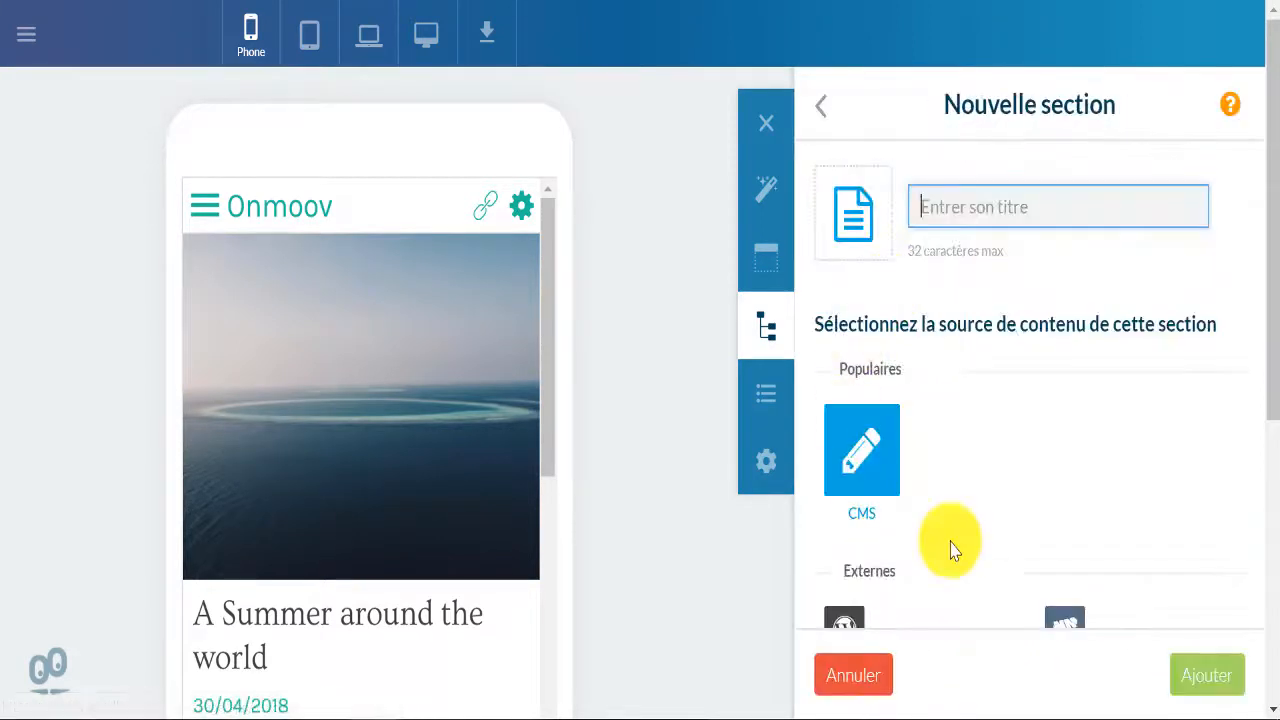
scroll(1074, 457, "down", 5)
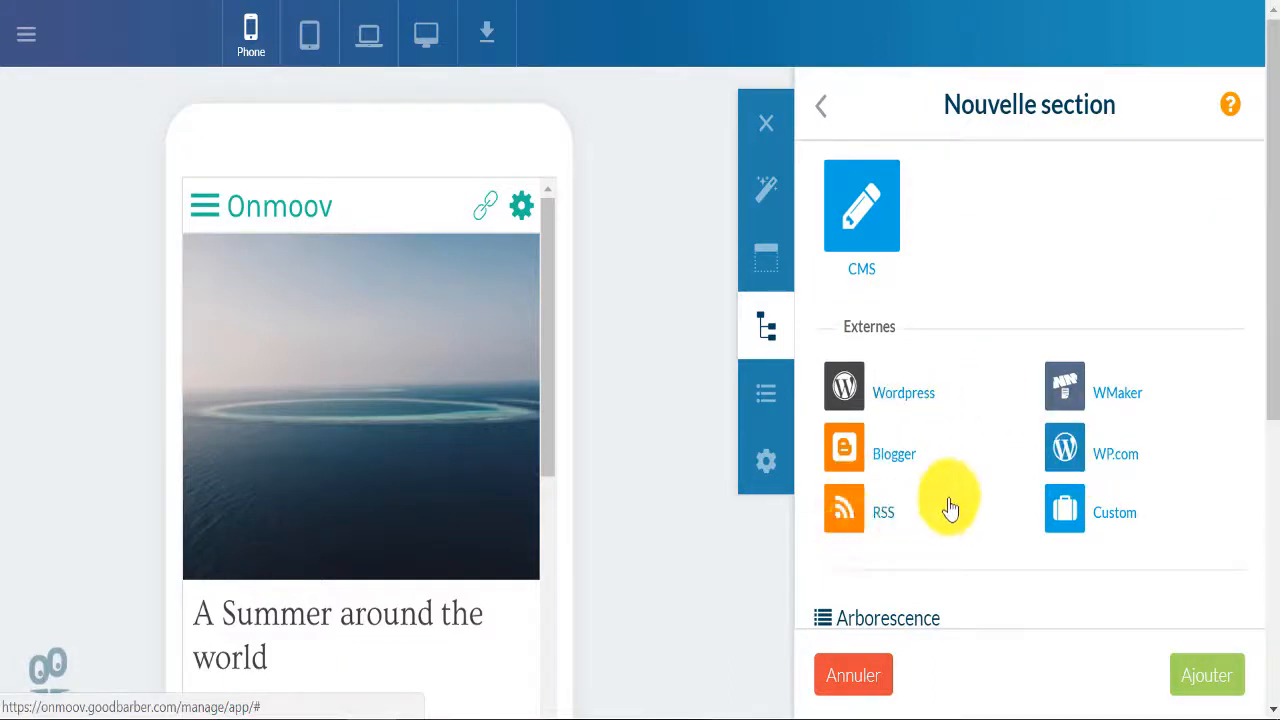
scroll(1000, 485, "down", 2)
scroll(1000, 470, "up", 8)
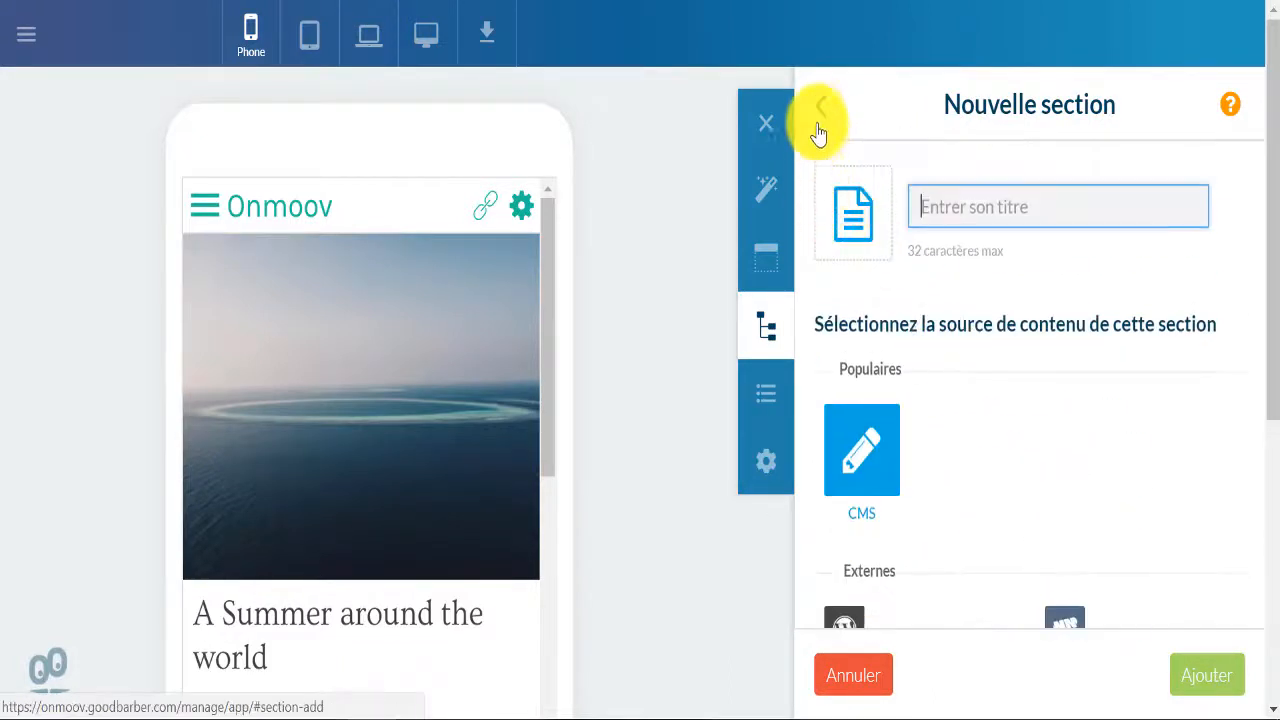
left_click(822, 108)
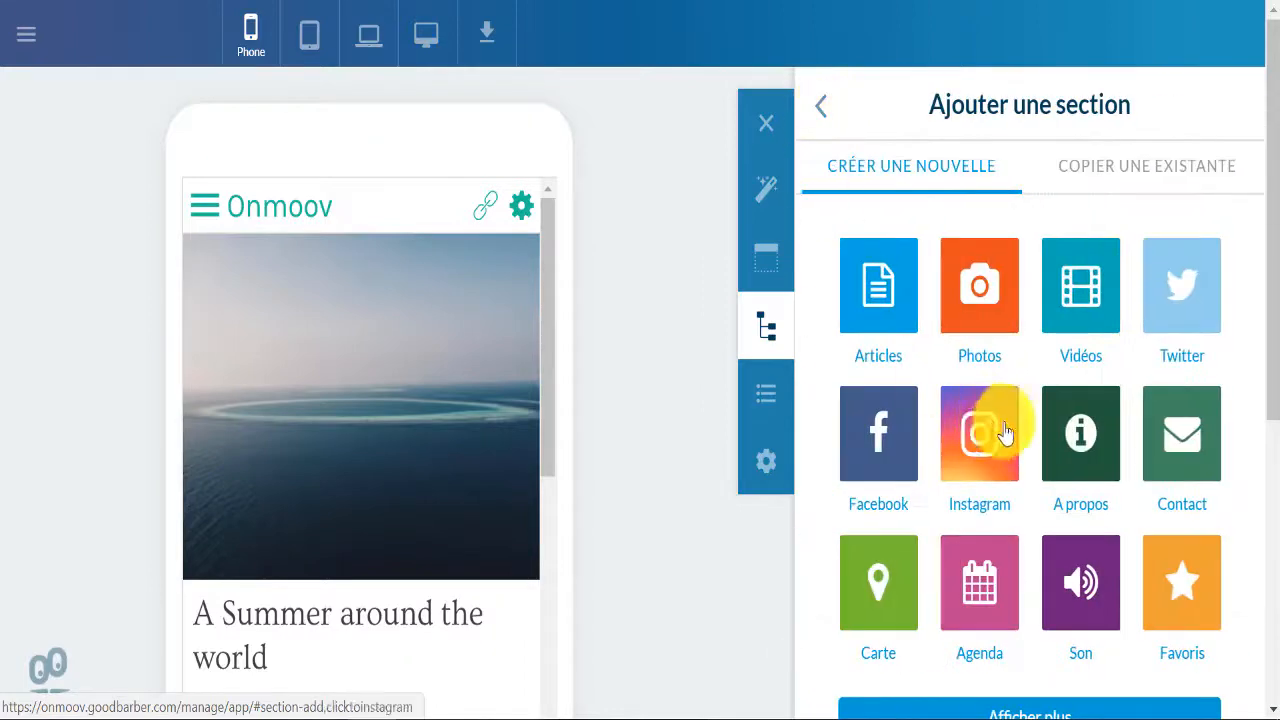
Examine the content sources of a new Vidéos section and the parameters of a new Twitter section without adding either.
left_click(1080, 318)
scroll(1051, 457, "down", 1)
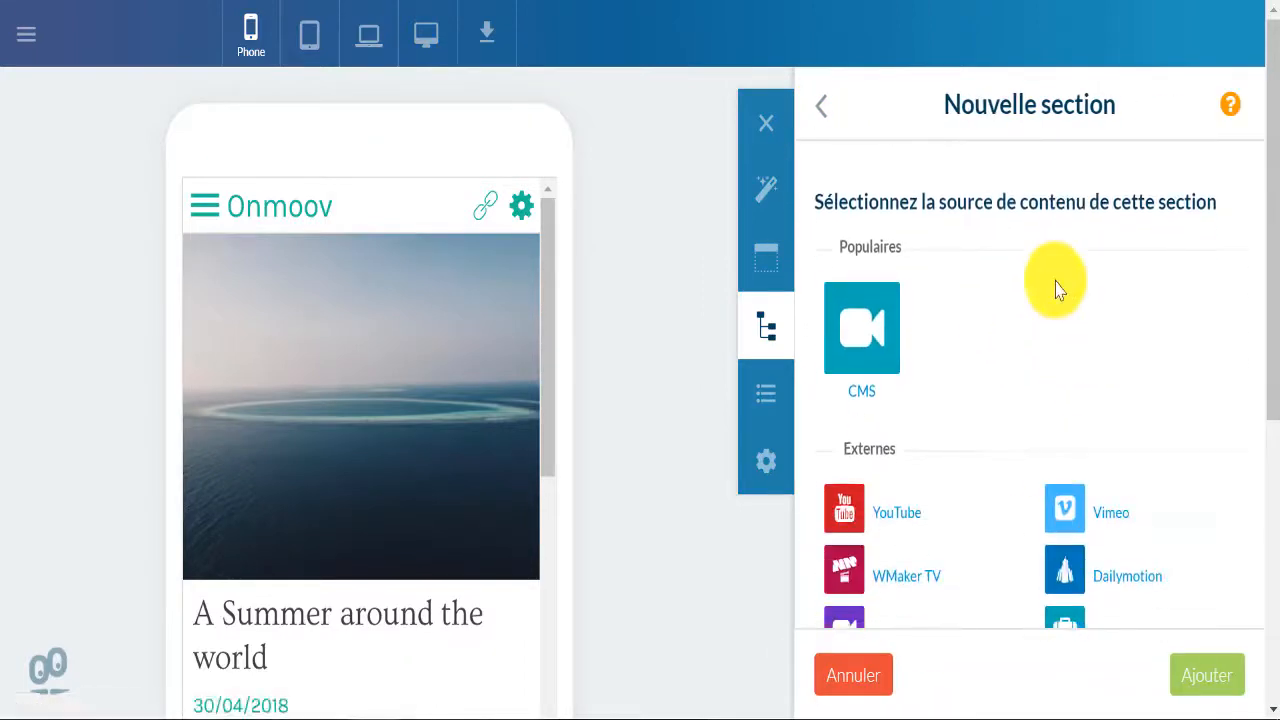
scroll(1048, 362, "down", 1)
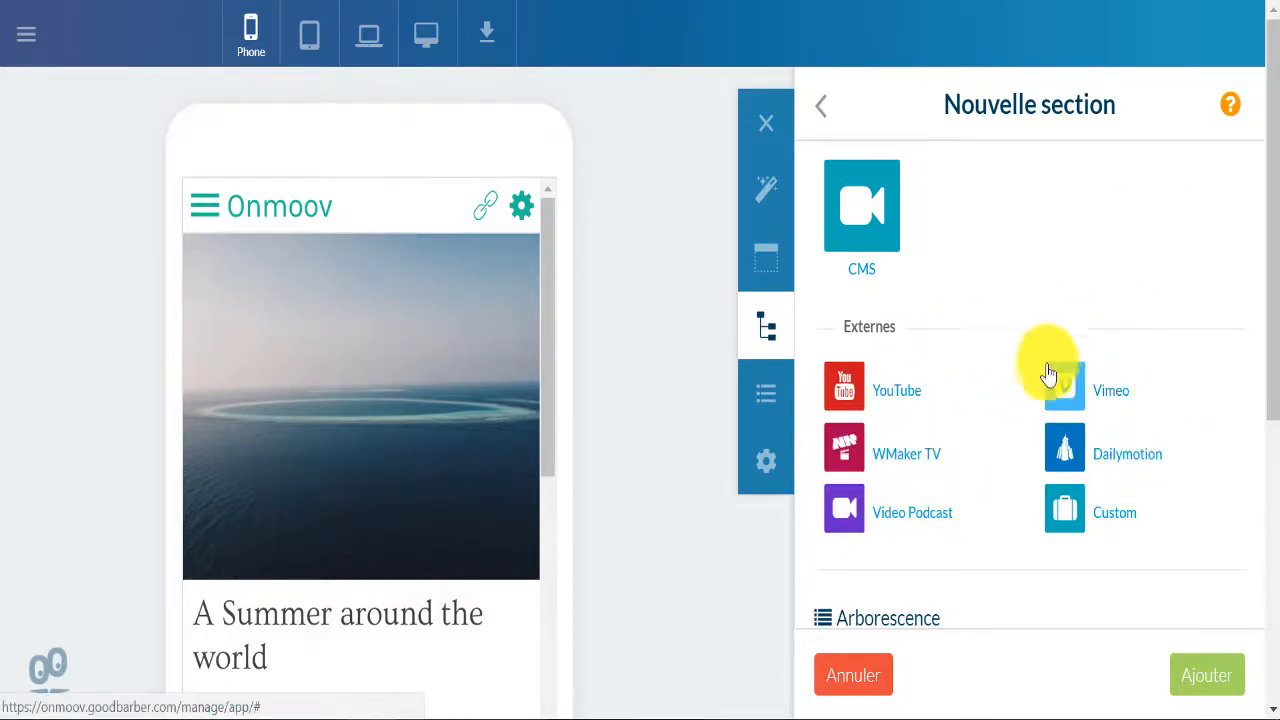
left_click(822, 113)
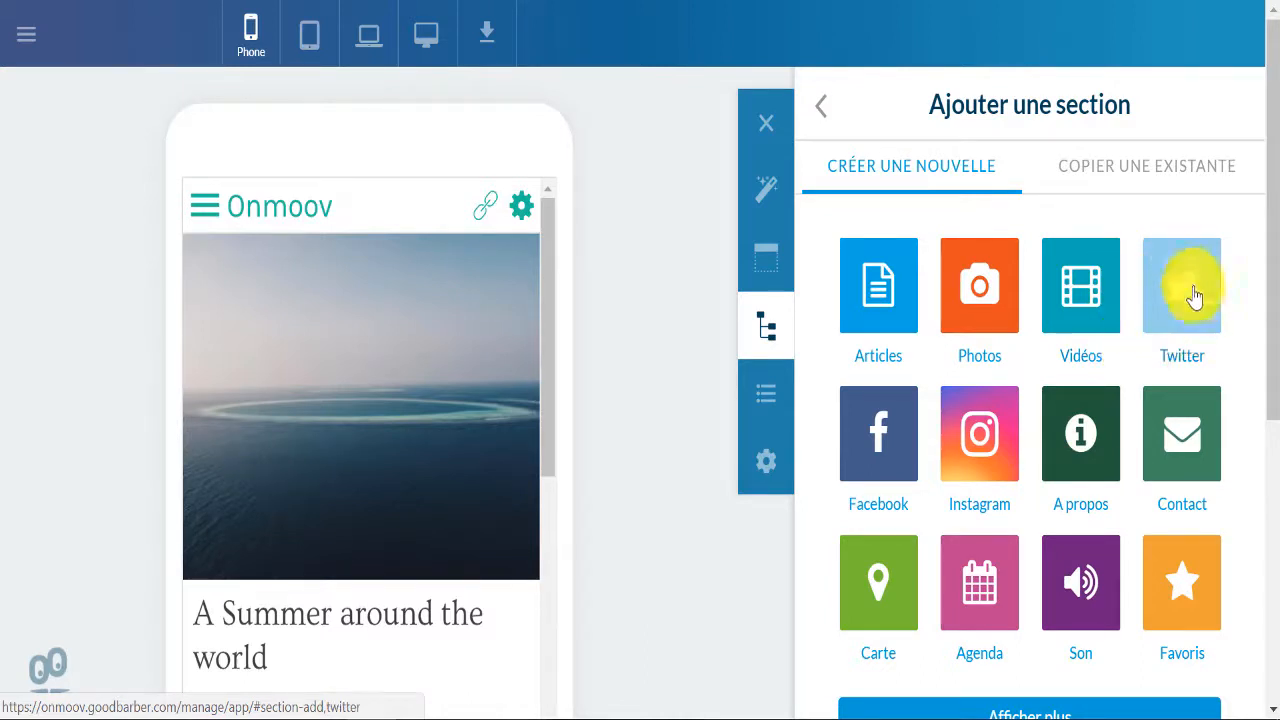
left_click(1183, 318)
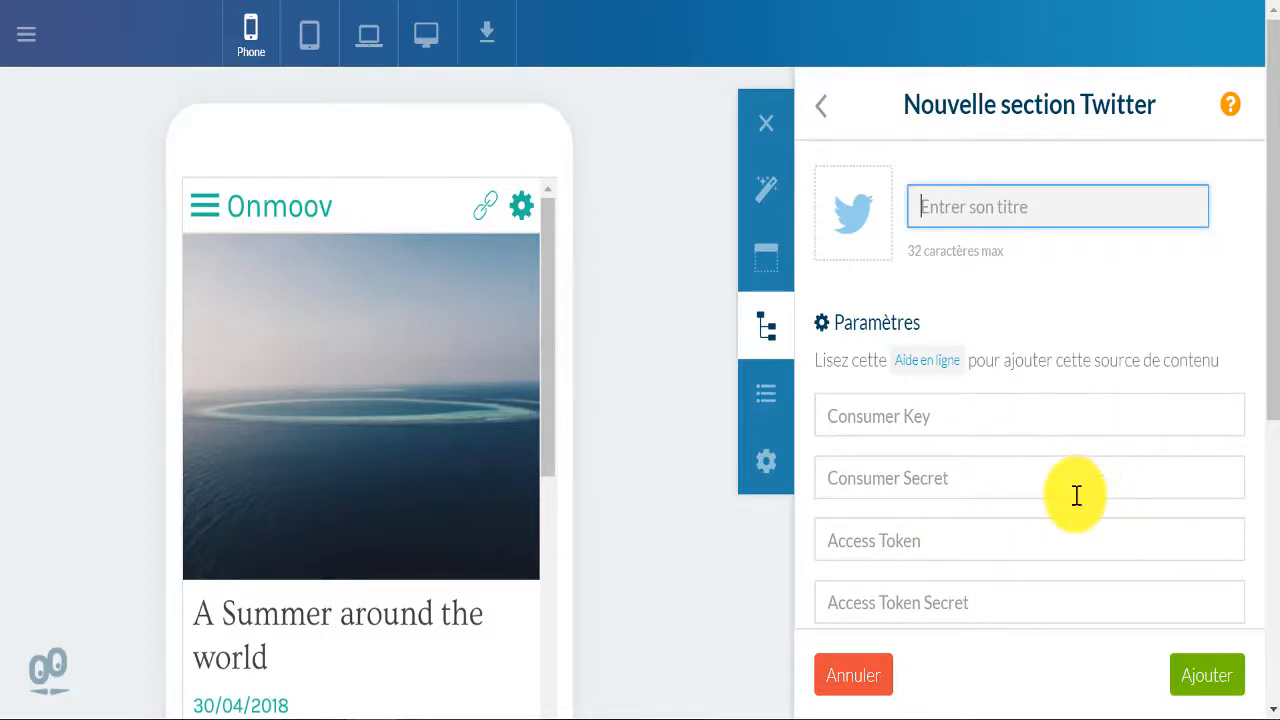
left_click(820, 110)
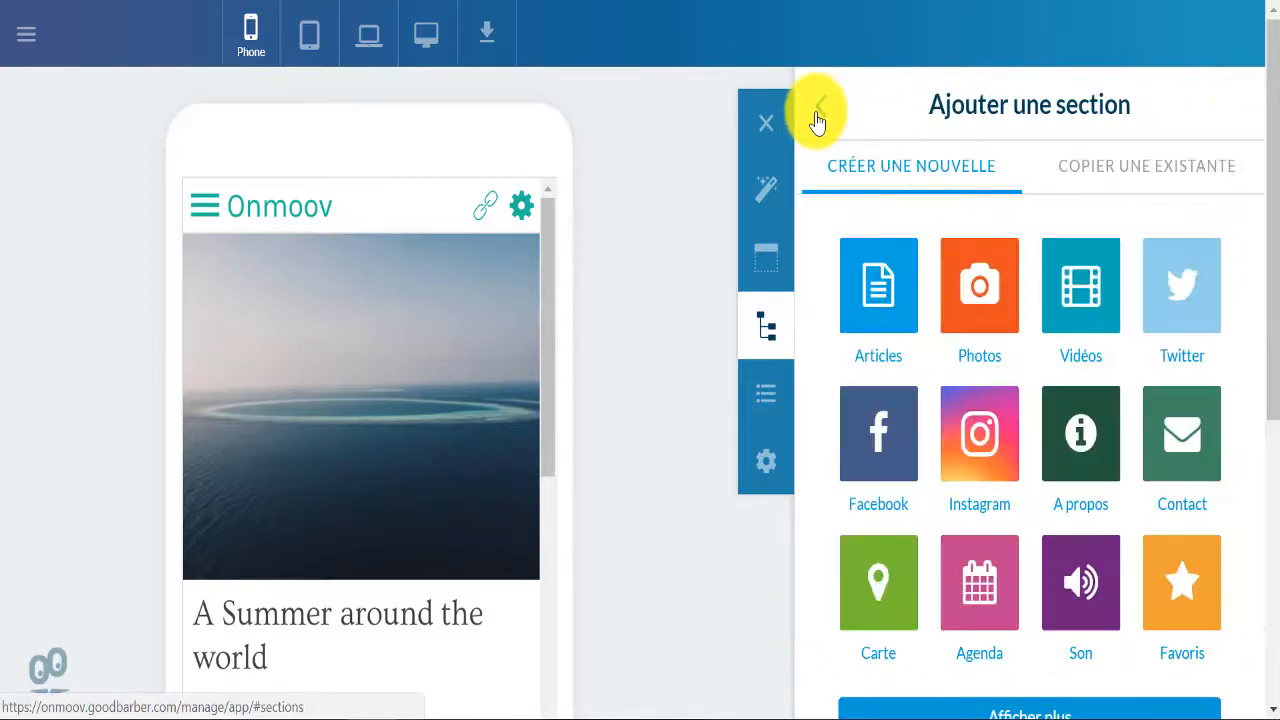
Add a displayed A propos section to the Menu principal, keeping its default title.
scroll(1065, 405, "down", 2)
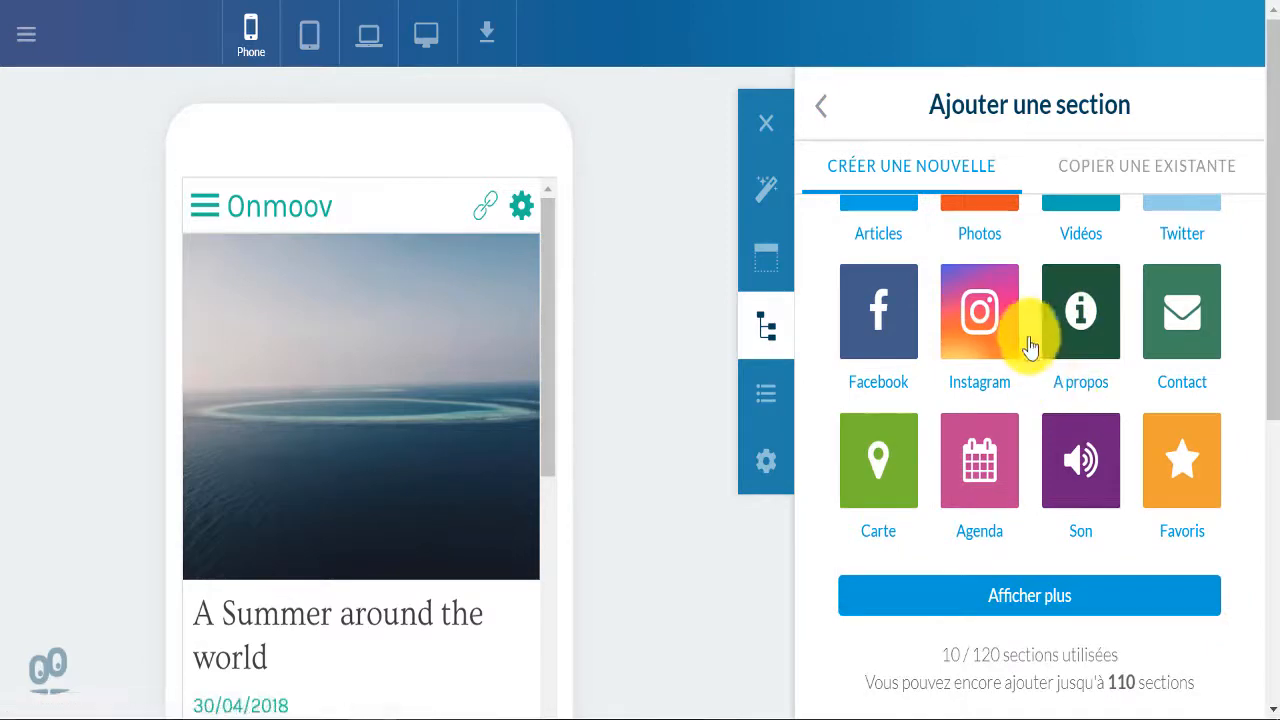
left_click(1095, 345)
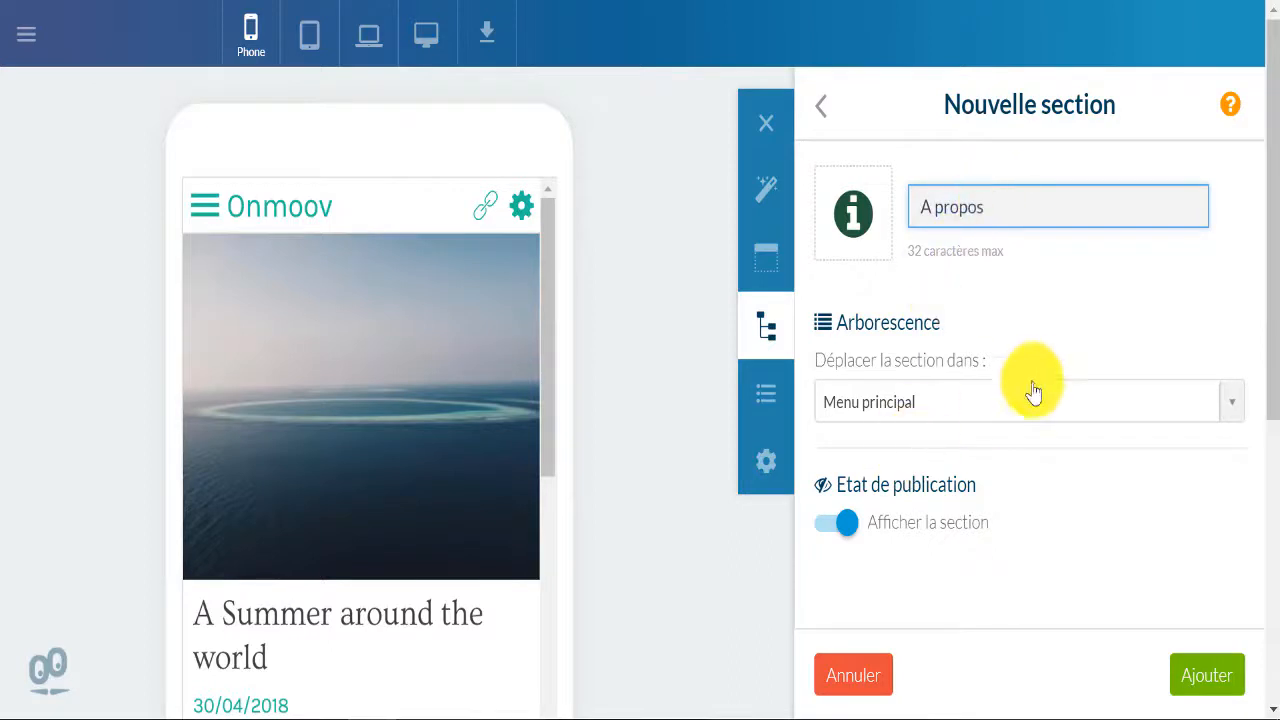
left_click(1190, 677)
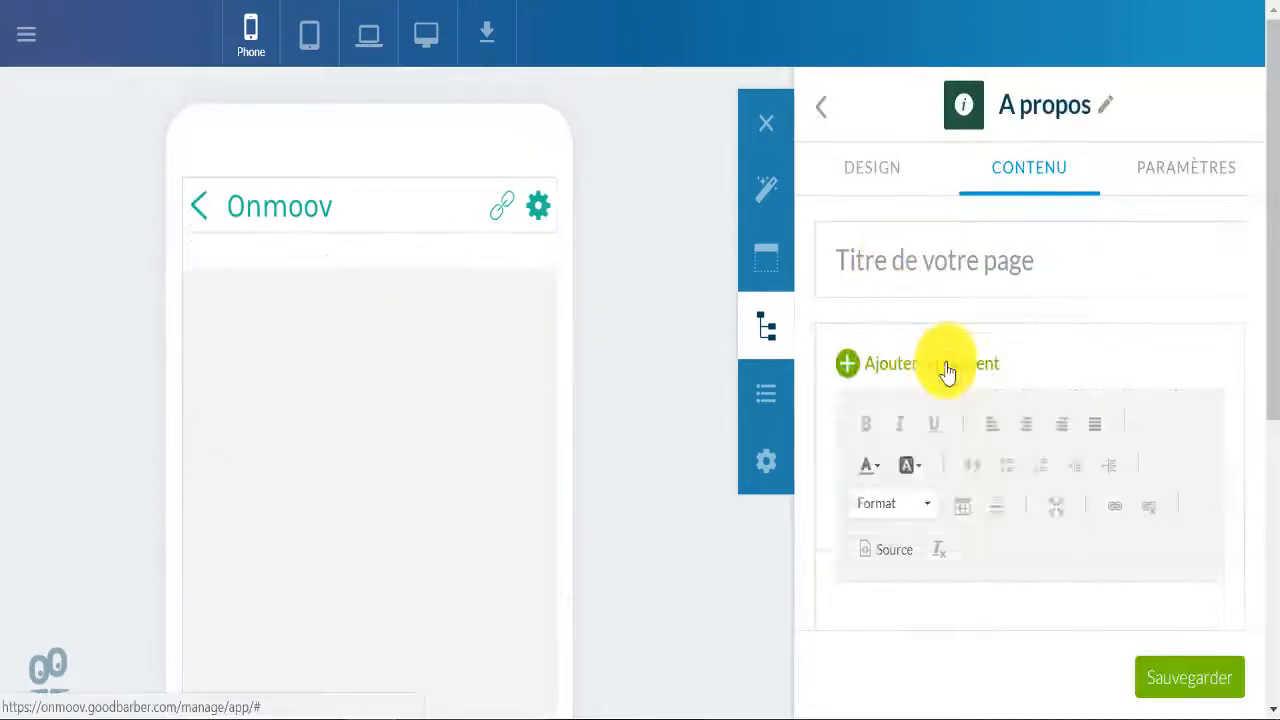
Fill the A propos page with the title "A propos de nous" and the text "retrouvez tous nos servcices ici!", save it and return to the sections.
left_click(943, 366)
scroll(1149, 366, "down", 3)
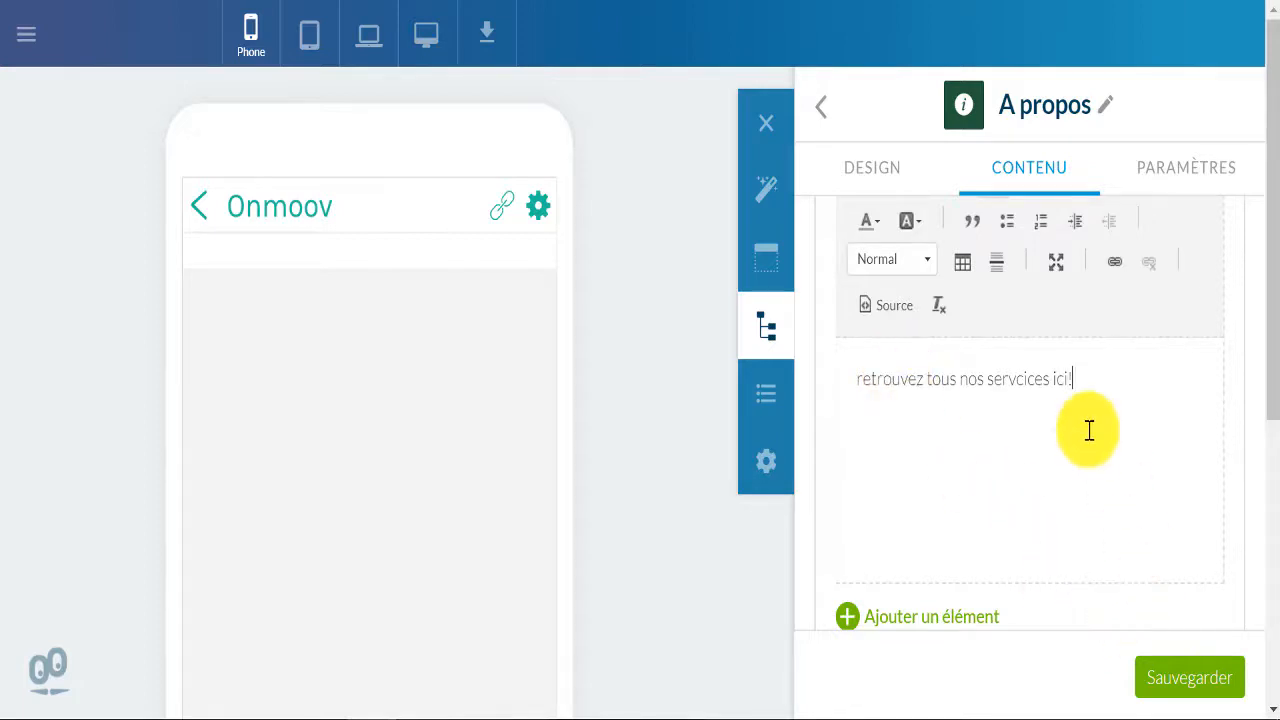
scroll(1088, 429, "up", 5)
left_click(1008, 260)
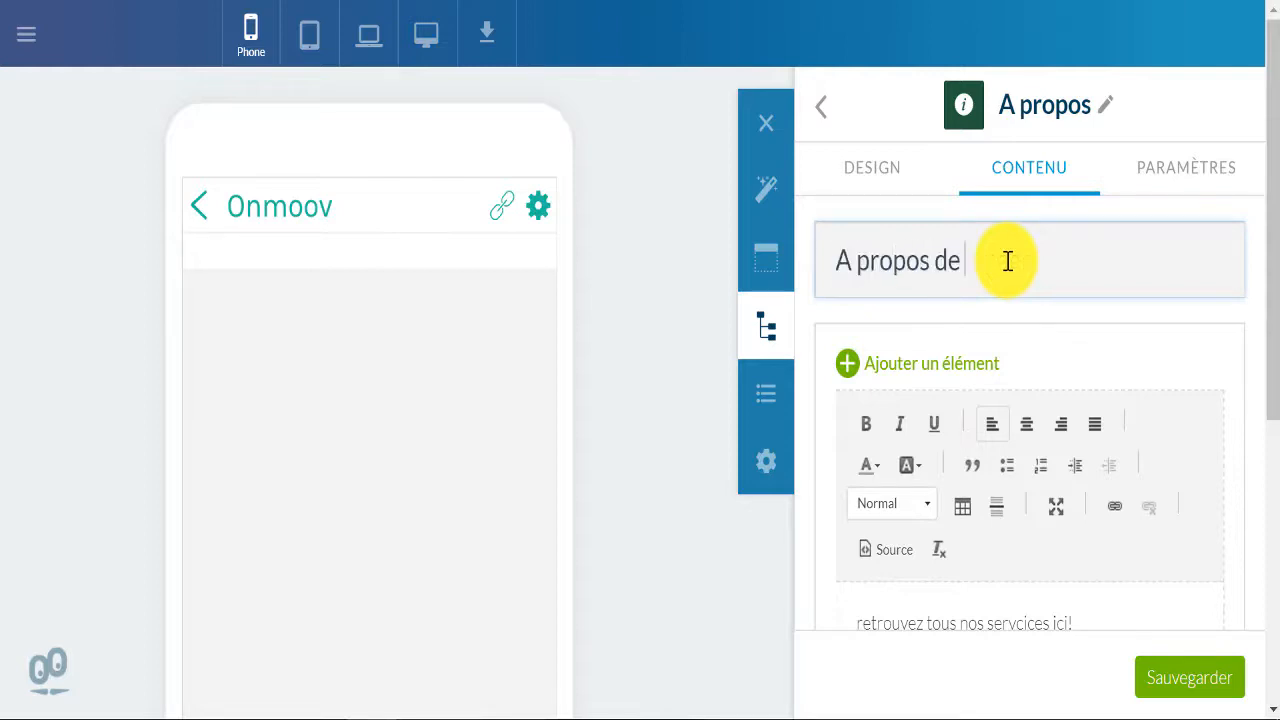
scroll(1172, 345, "down", 3)
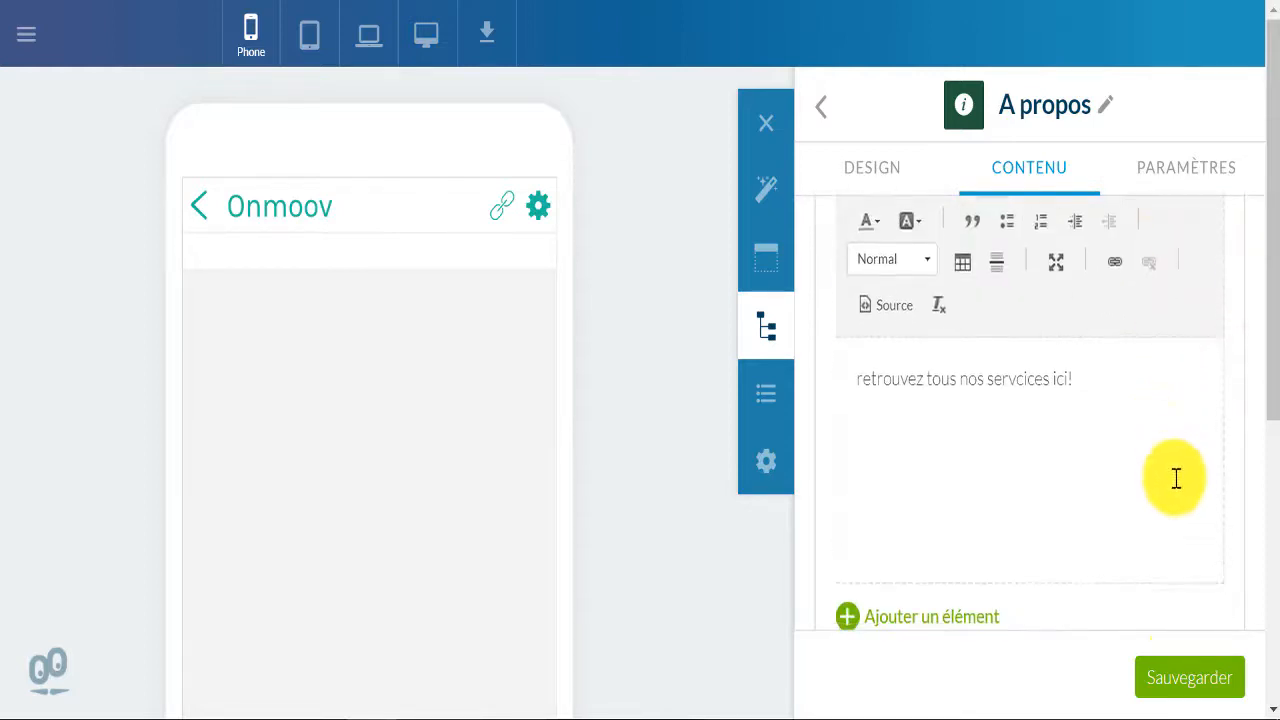
left_click(1186, 677)
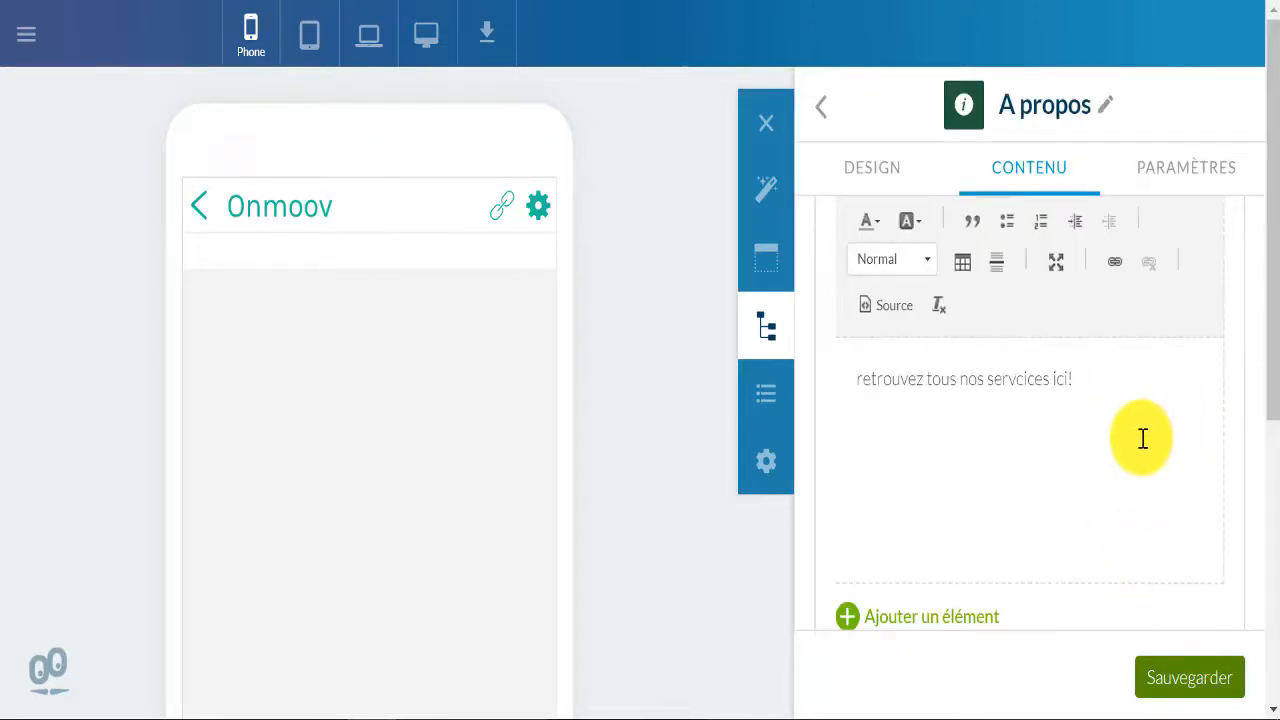
scroll(1142, 438, "down", 2)
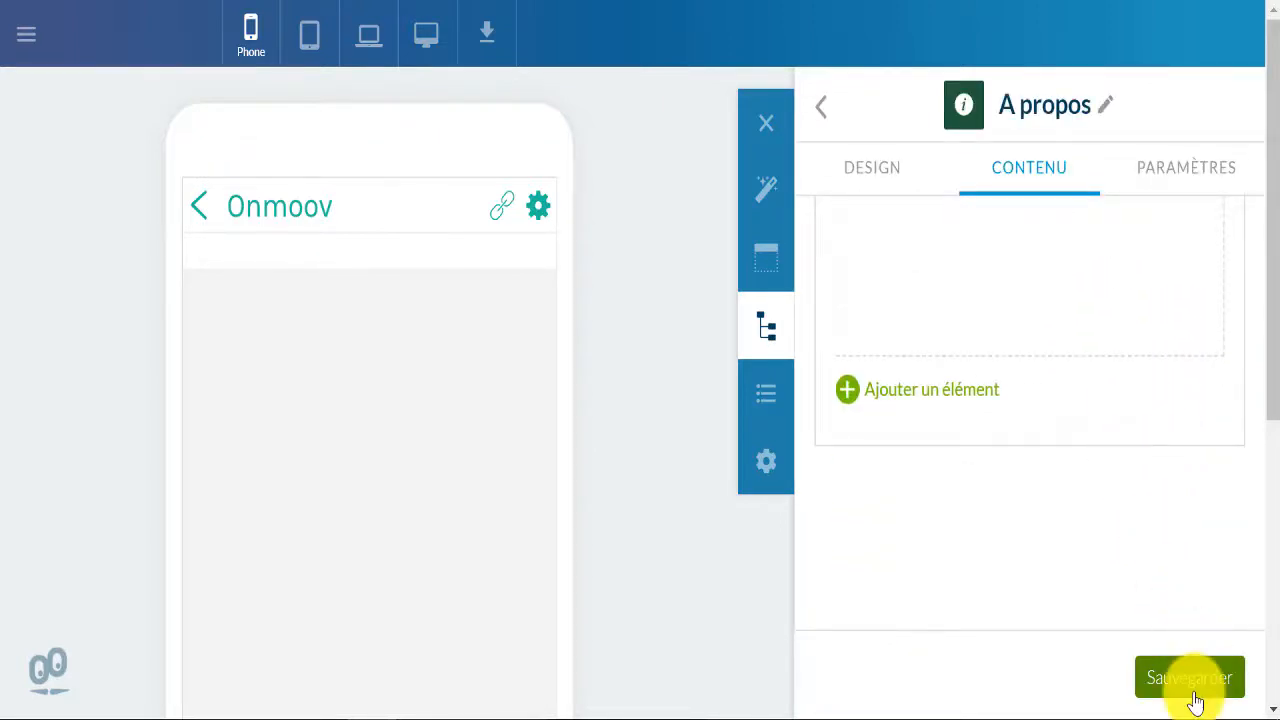
left_click(821, 107)
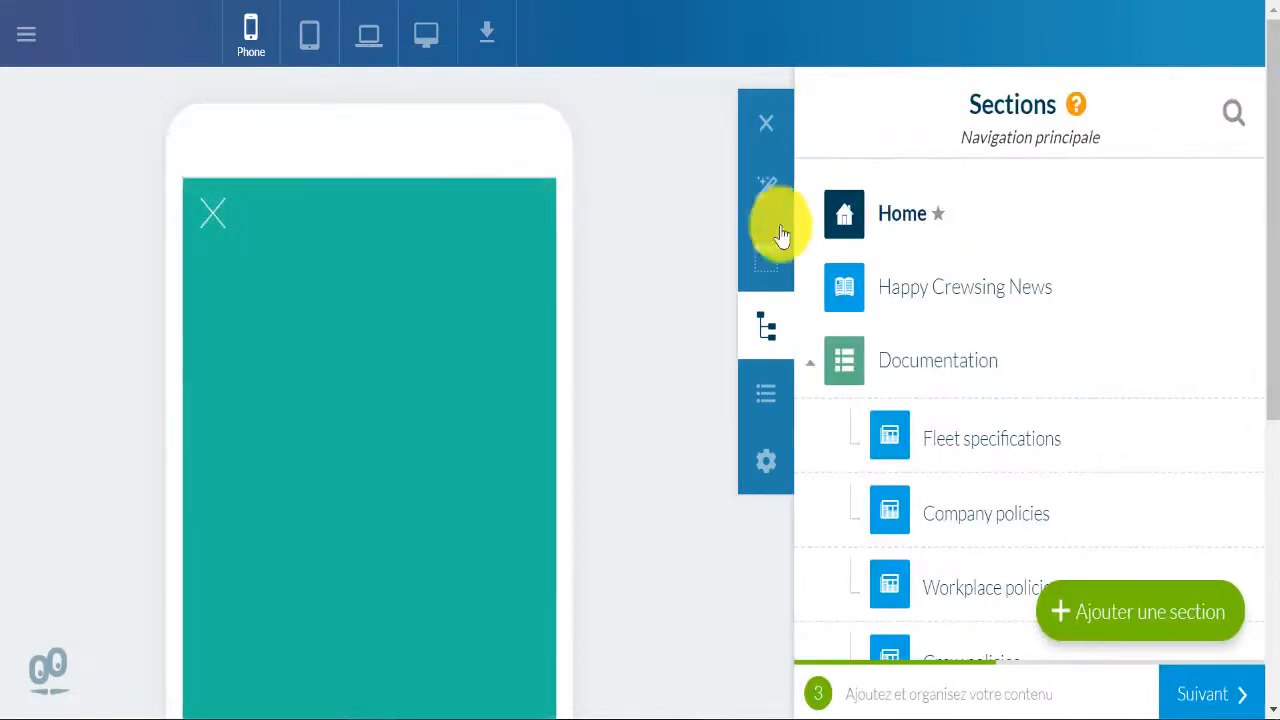
Open the A propos page from the menu of the phone preview to check its content.
scroll(403, 363, "down", 3)
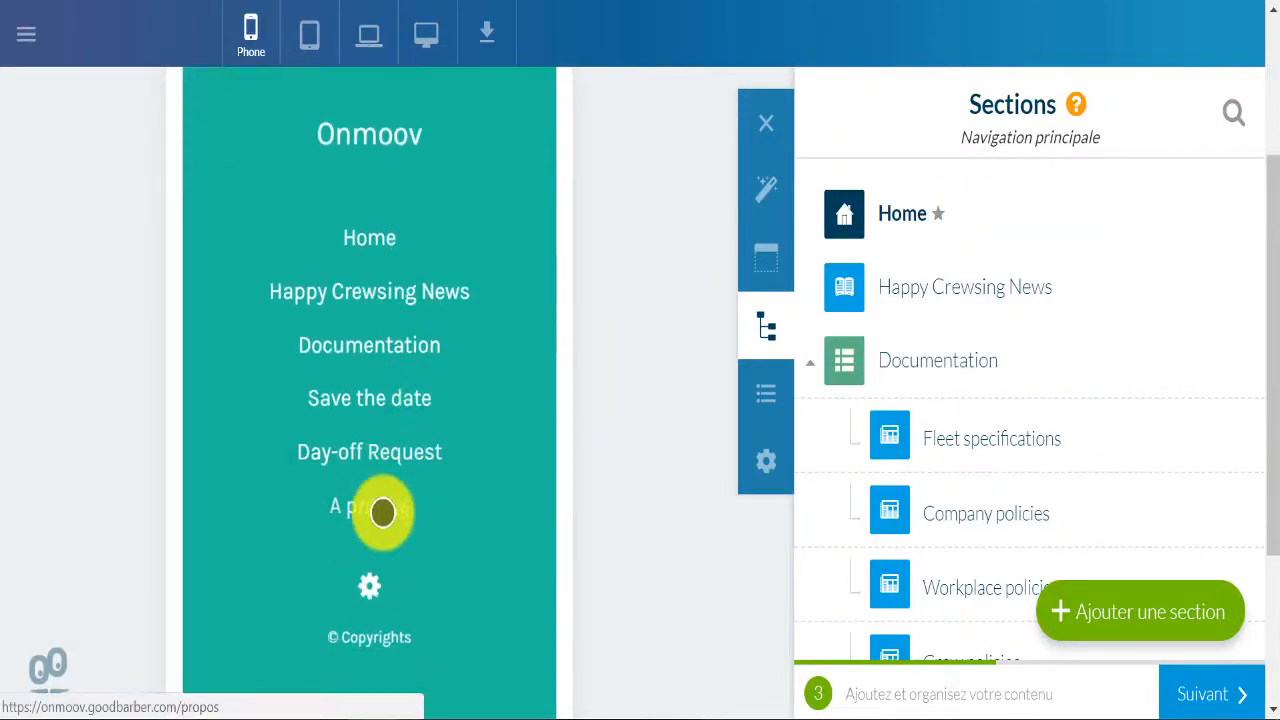
left_click(382, 512)
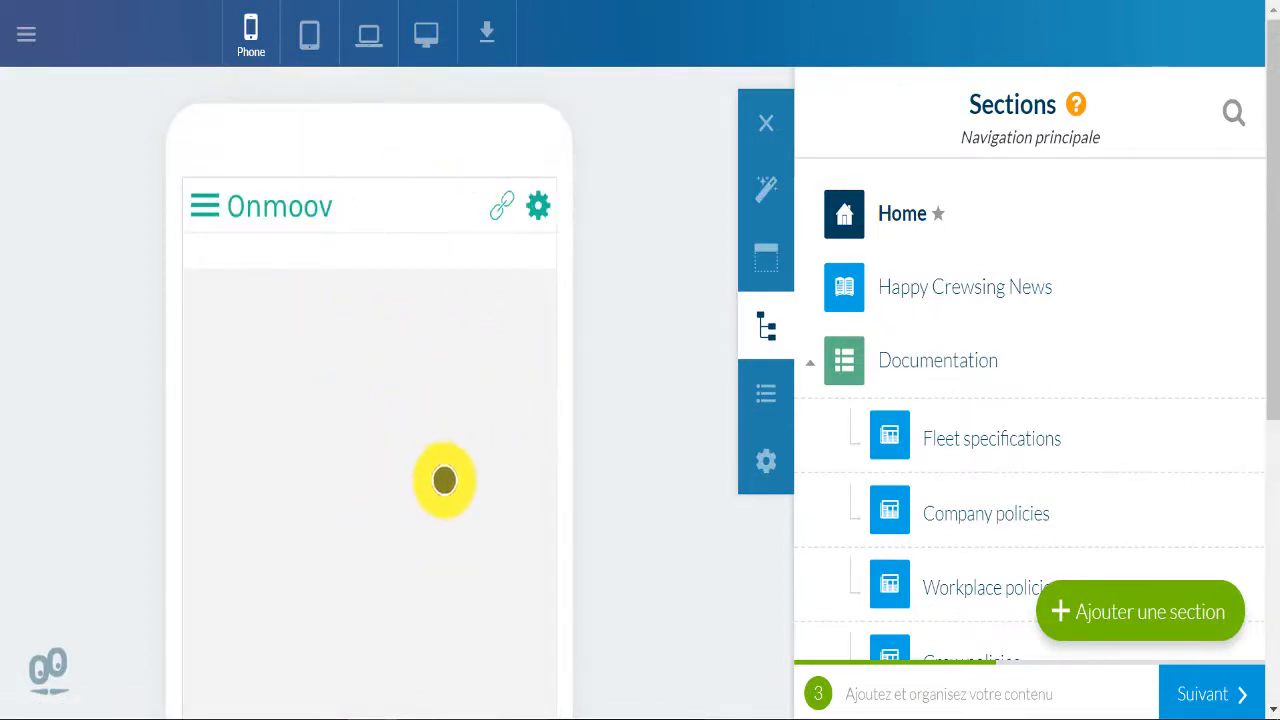
scroll(513, 369, "down", 5)
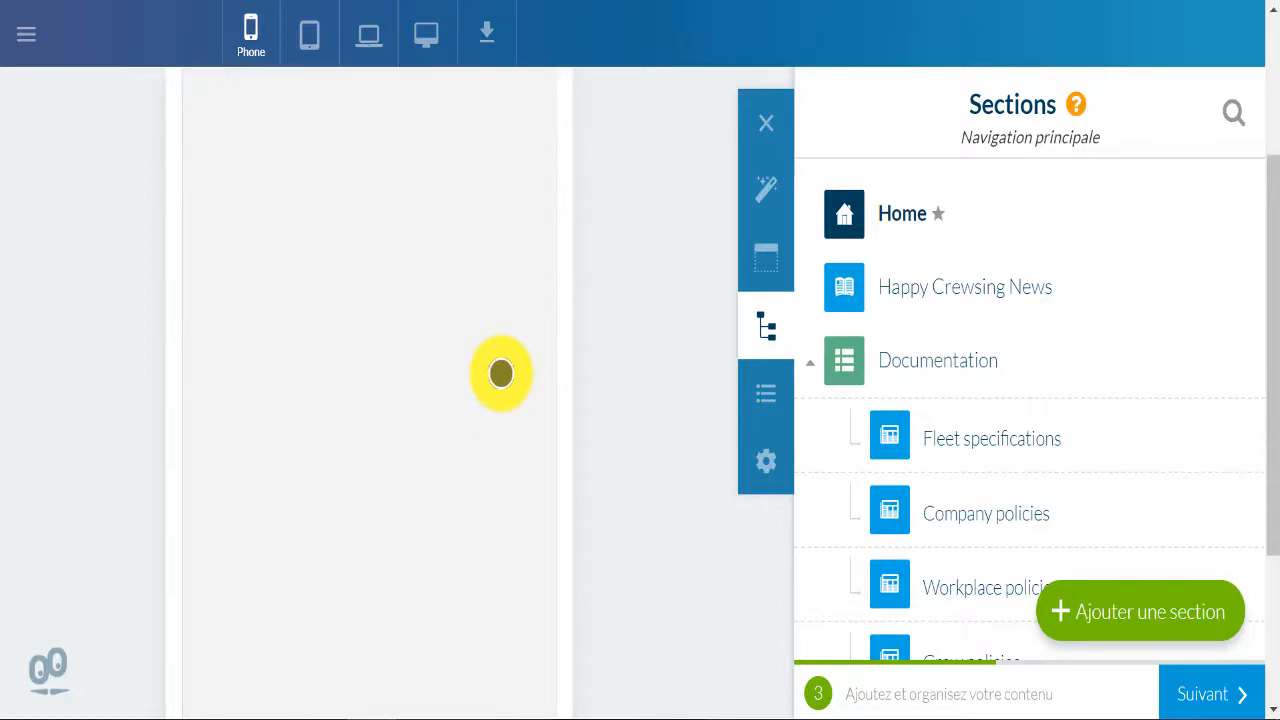
scroll(501, 373, "up", 4)
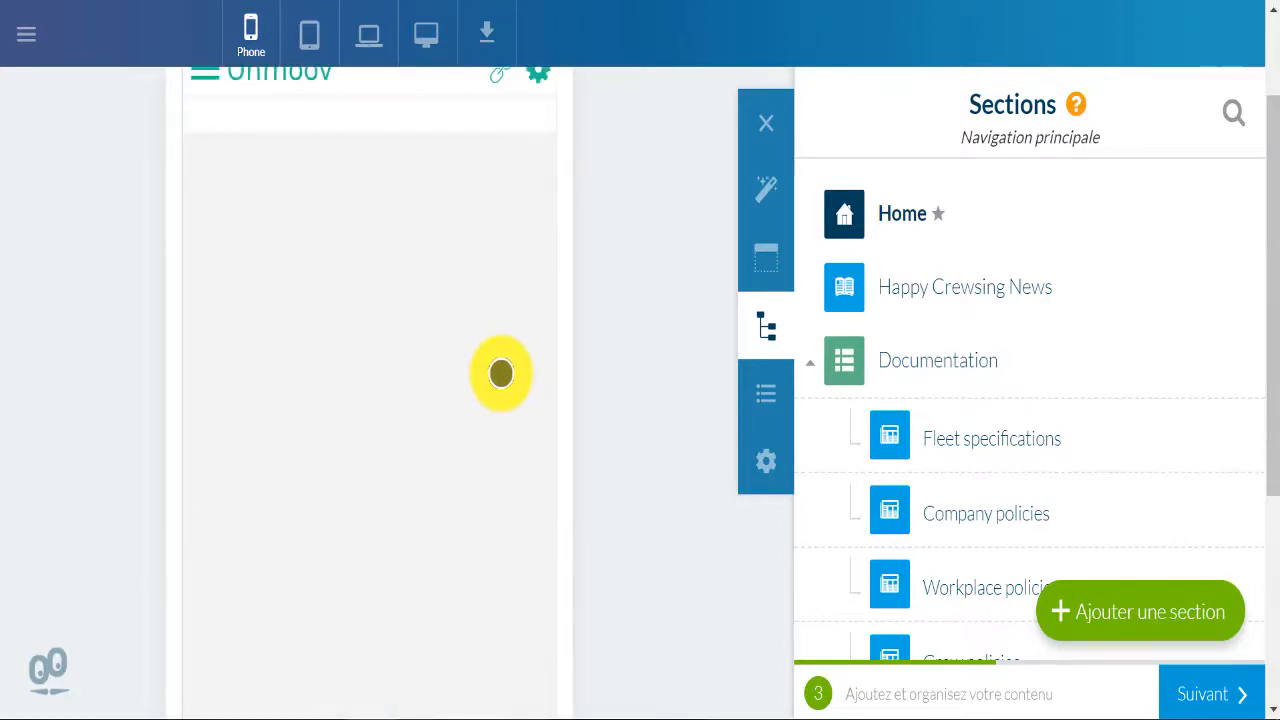
scroll(501, 373, "up", 2)
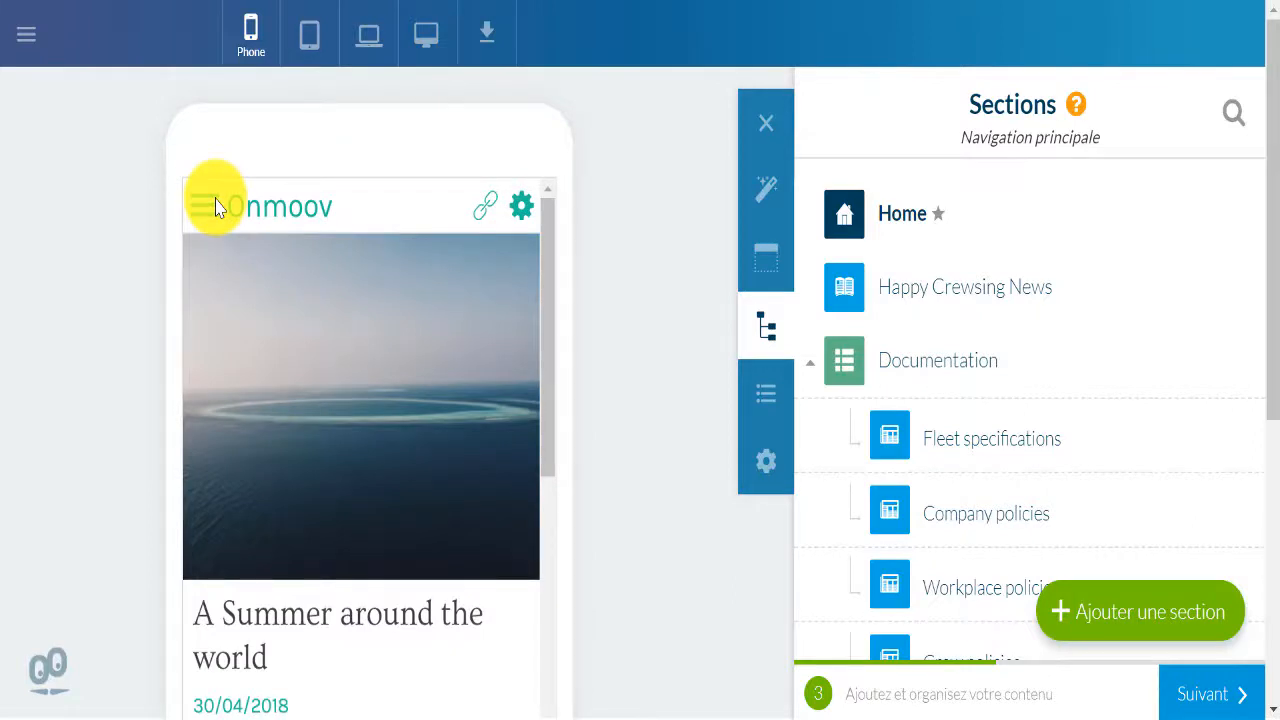
left_click(215, 198)
scroll(366, 346, "down", 3)
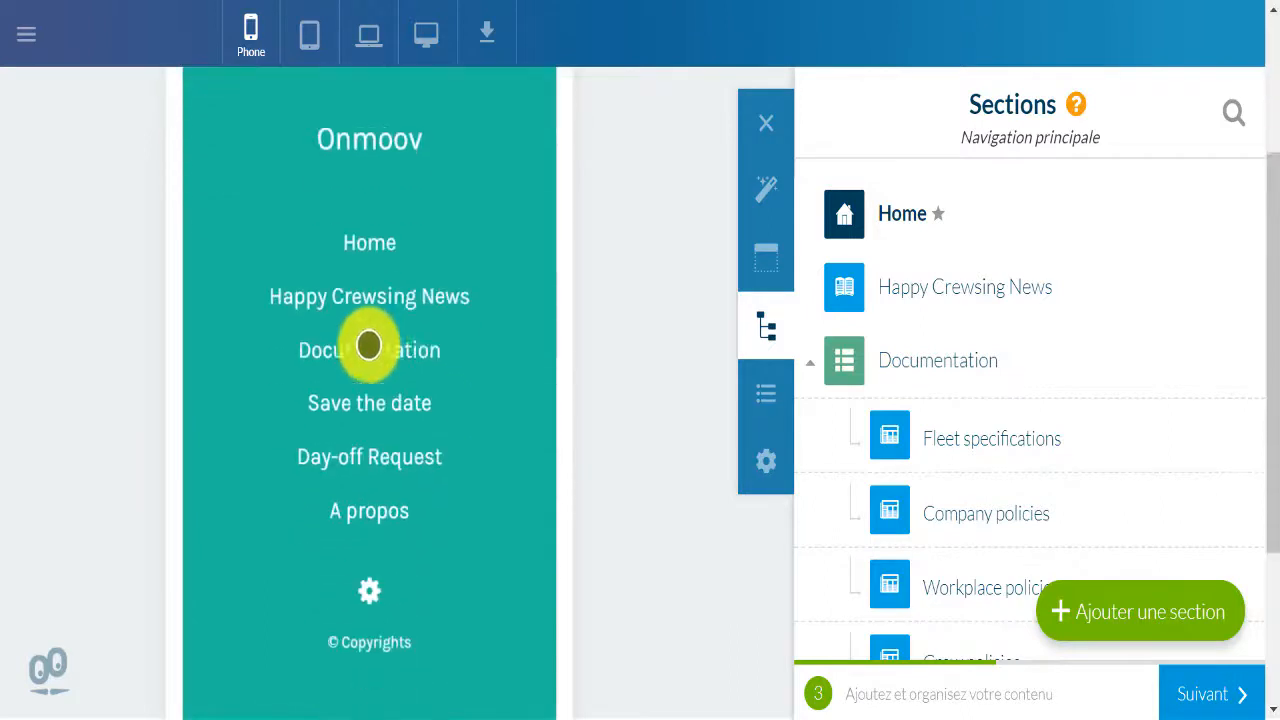
scroll(418, 366, "down", 2)
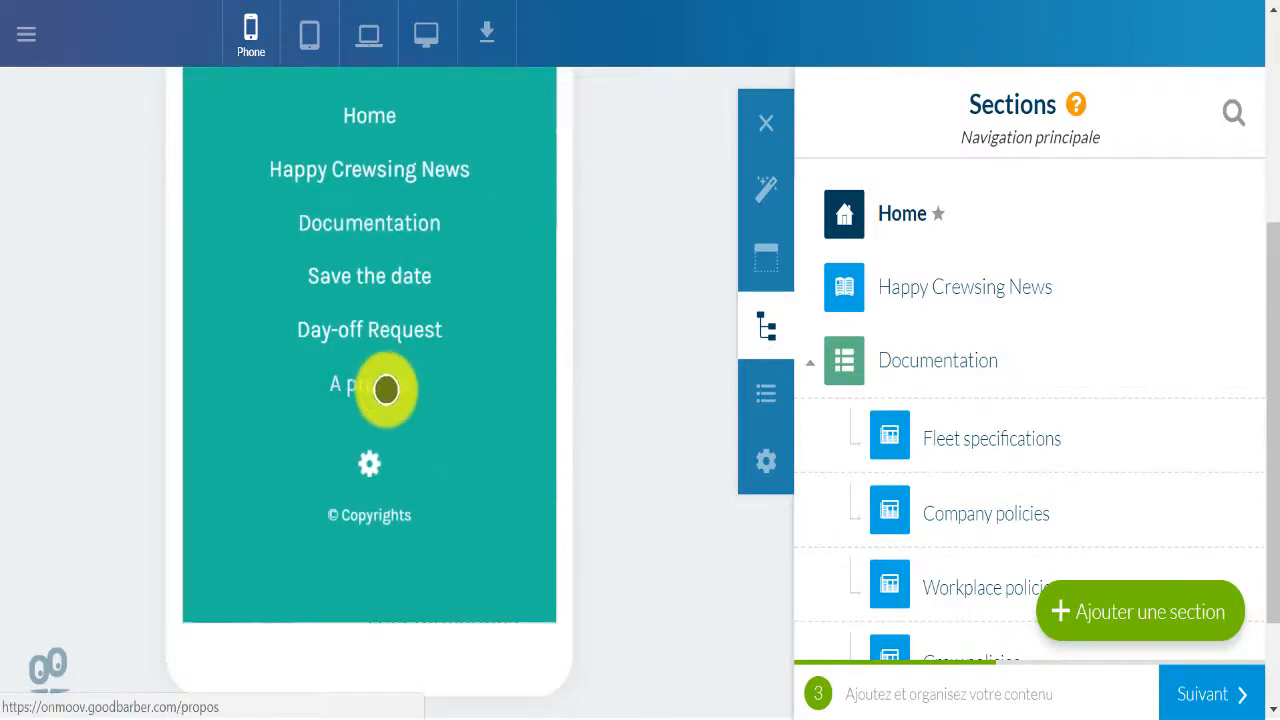
left_click(386, 389)
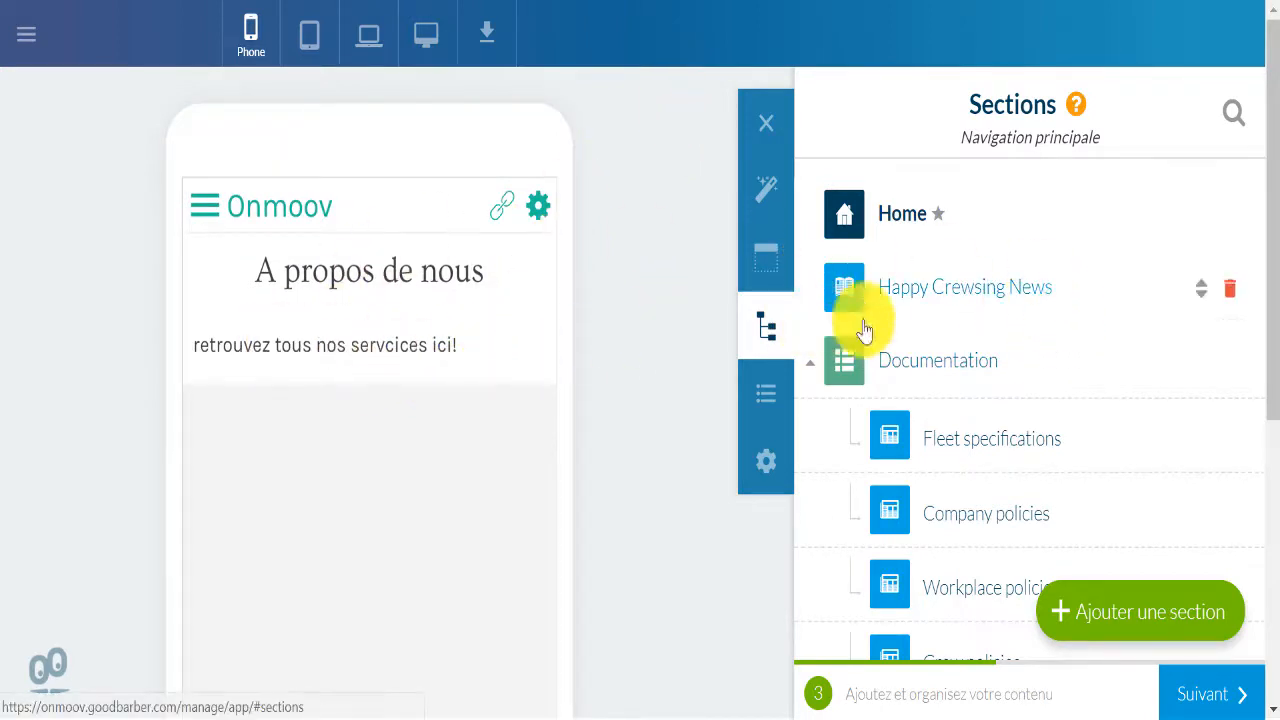
Show all available section types, examine the content sources of a new E-commerce section and leave it without adding it.
left_click(1151, 626)
scroll(1104, 423, "down", 3)
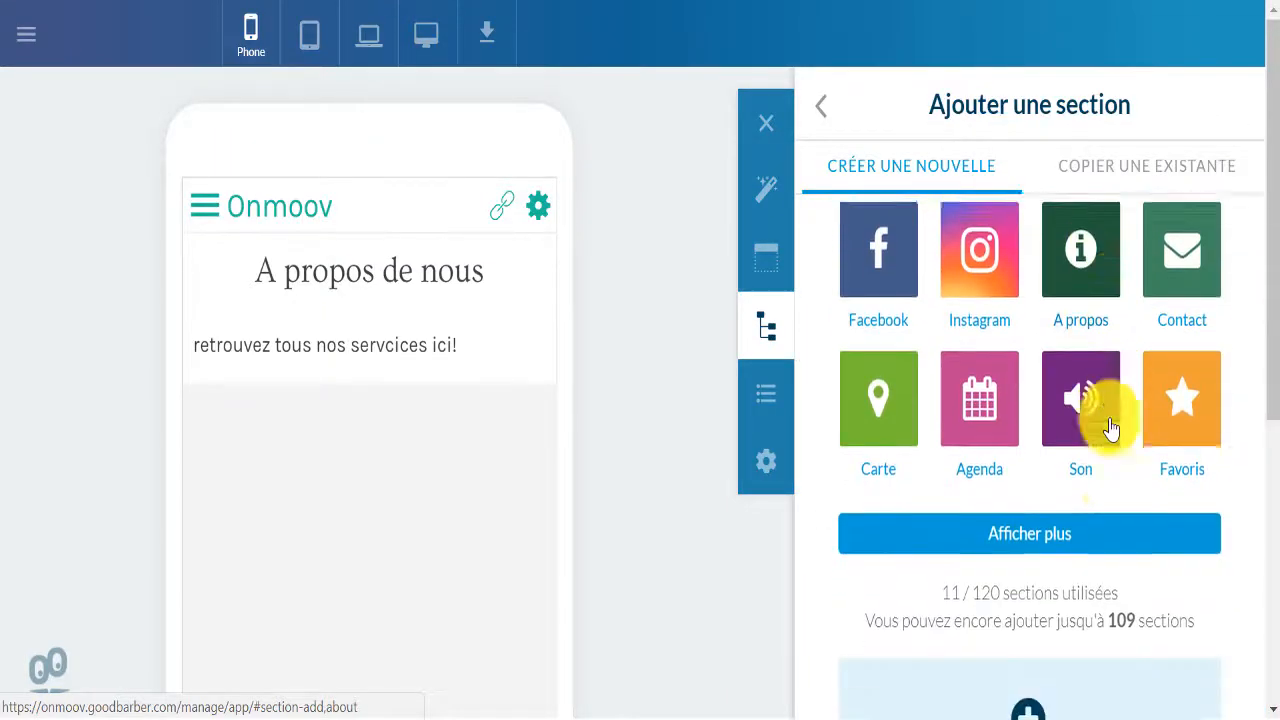
scroll(1133, 405, "up", 3)
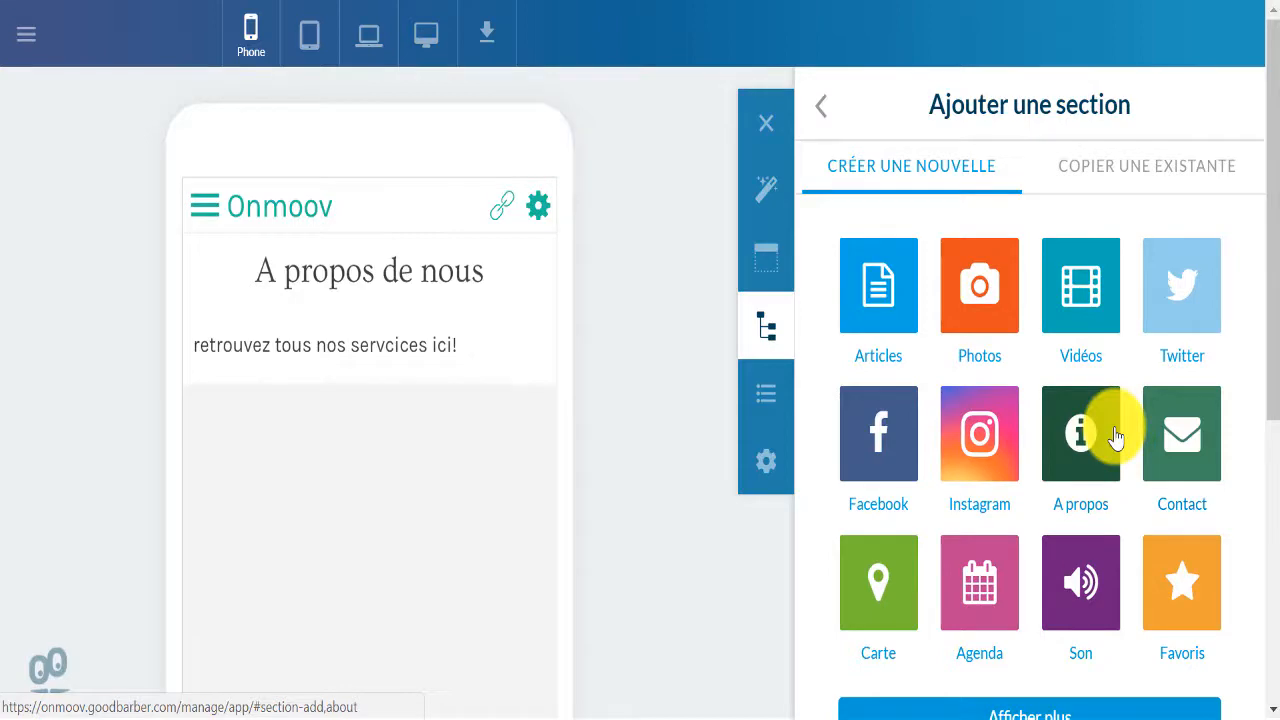
left_click(1057, 705)
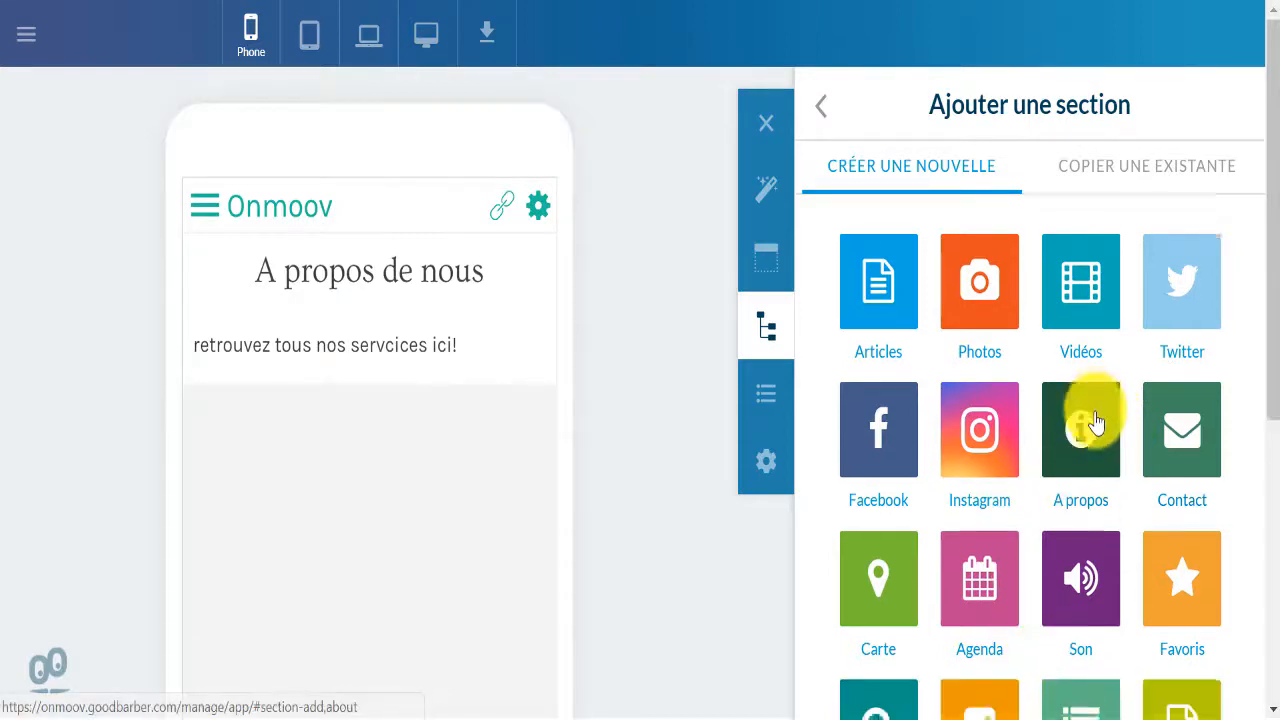
scroll(1150, 430, "down", 3)
left_click(1093, 541)
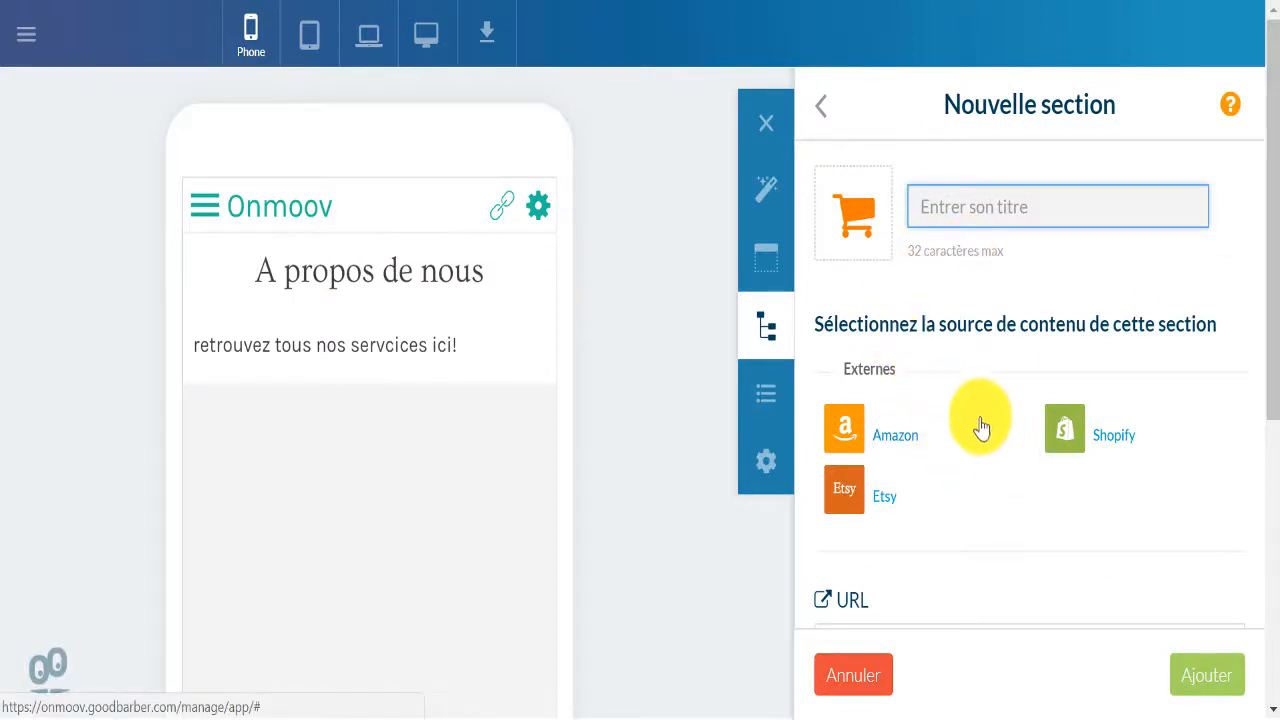
left_click(820, 110)
Review the full range of section types down to QR Code and return to the app's sections.
scroll(1085, 500, "down", 2)
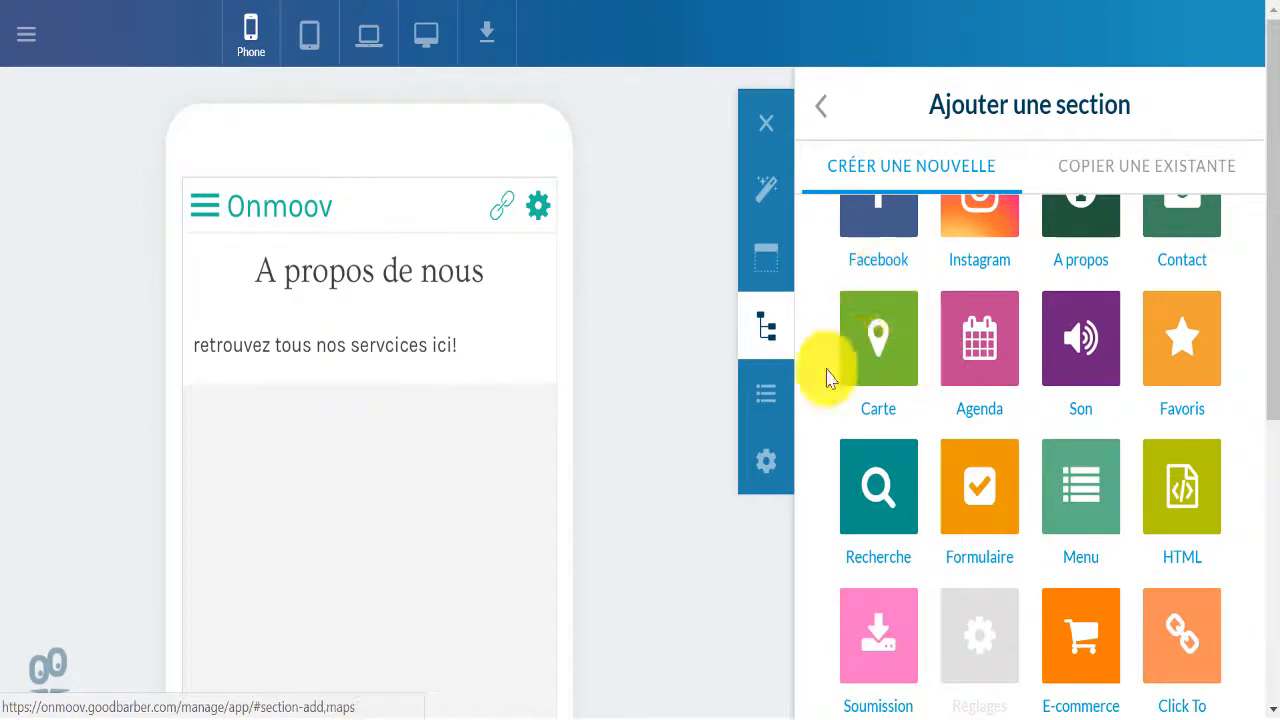
scroll(1170, 490, "down", 2)
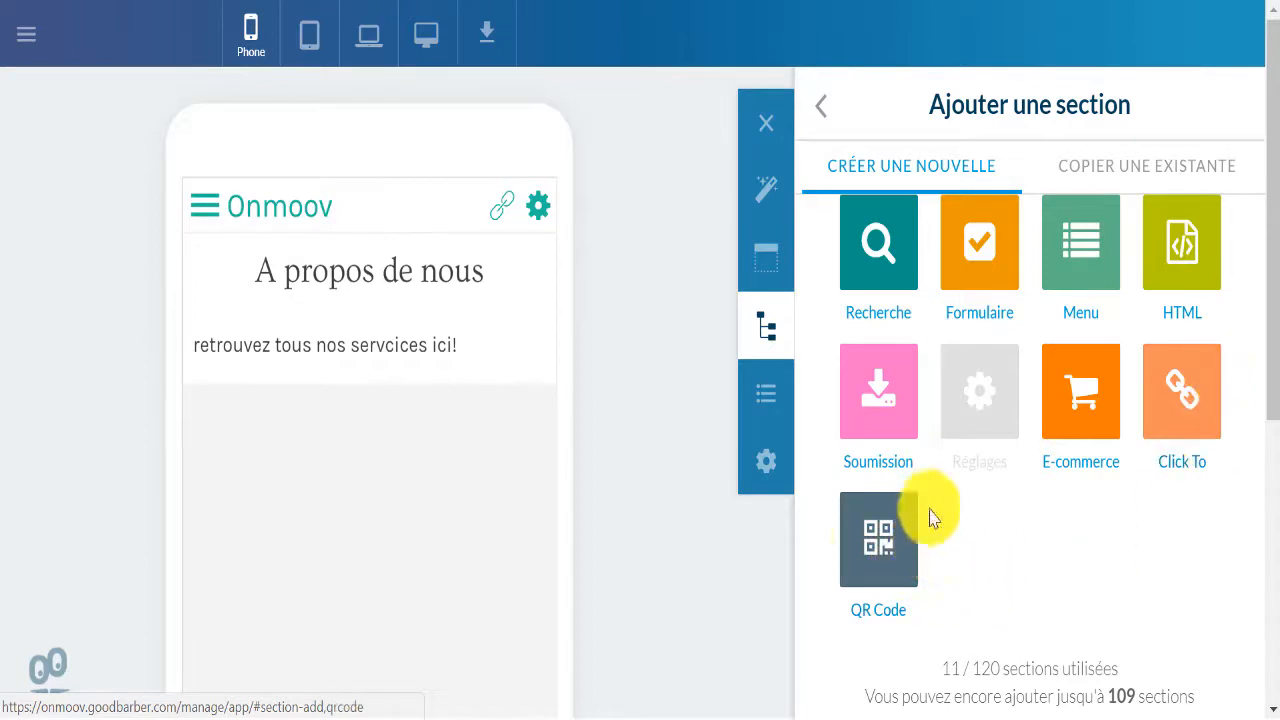
scroll(1071, 565, "up", 5)
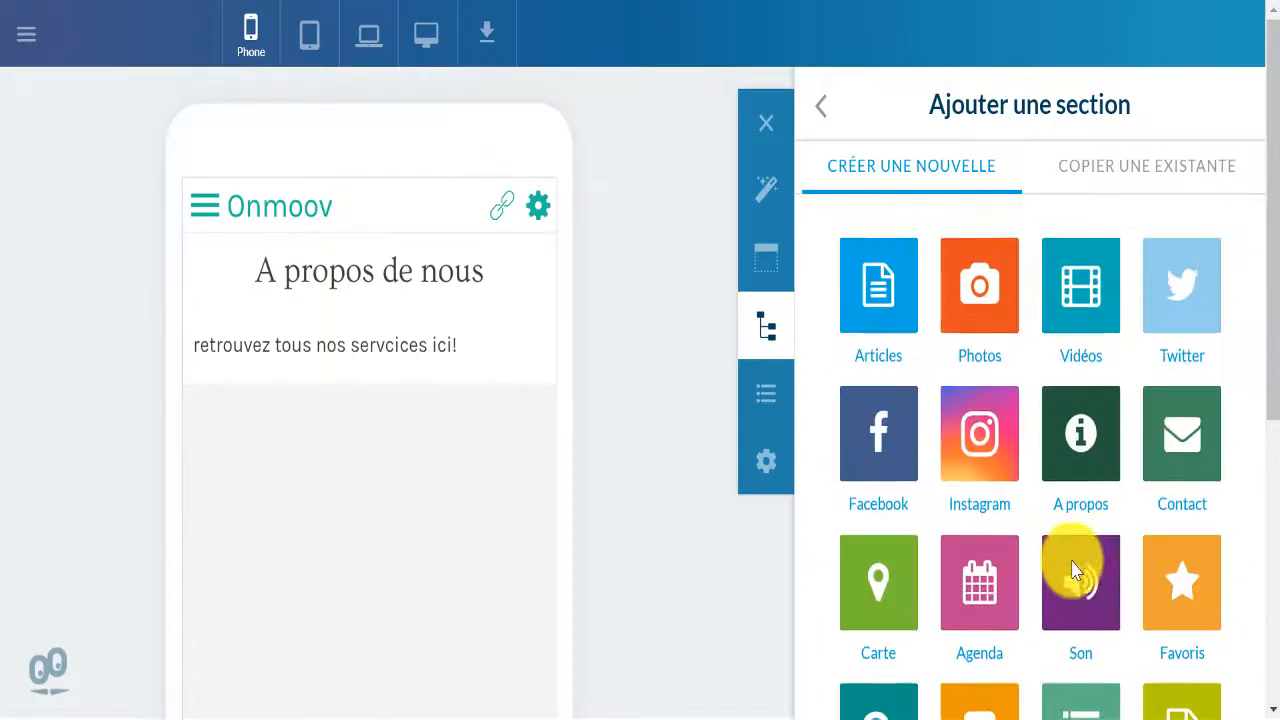
scroll(1071, 553, "down", 1)
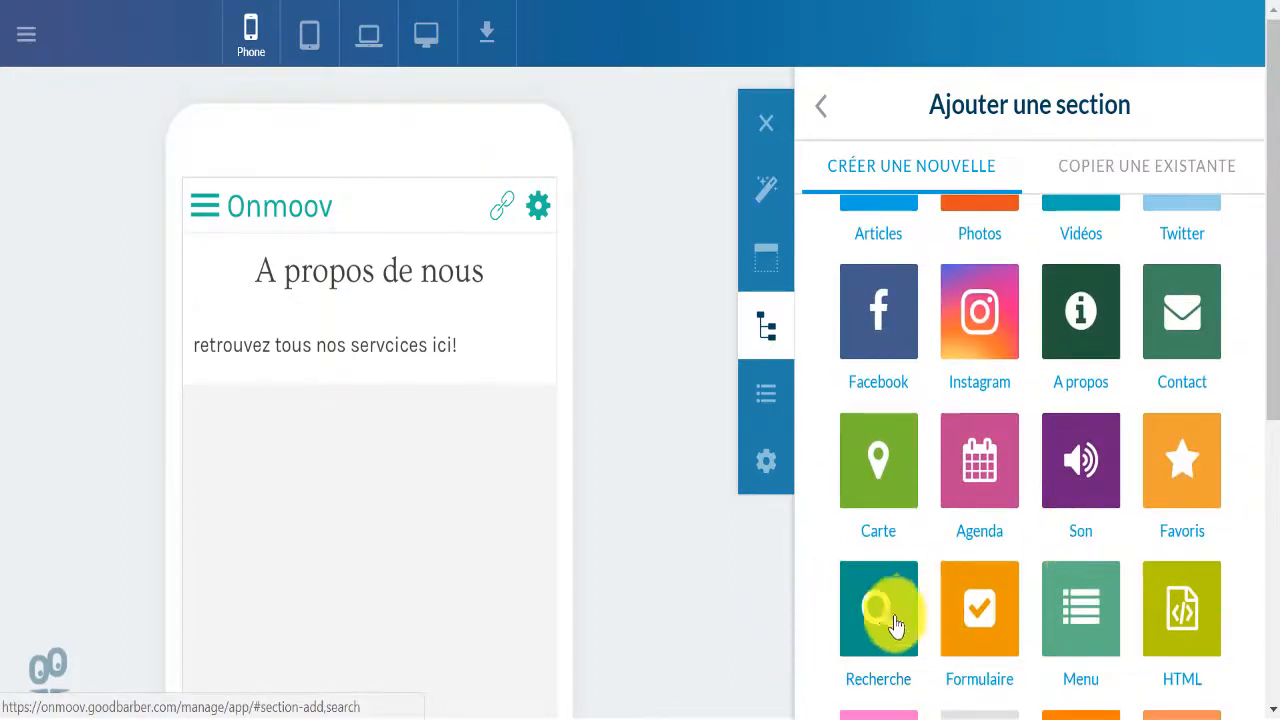
scroll(1166, 514, "up", 1)
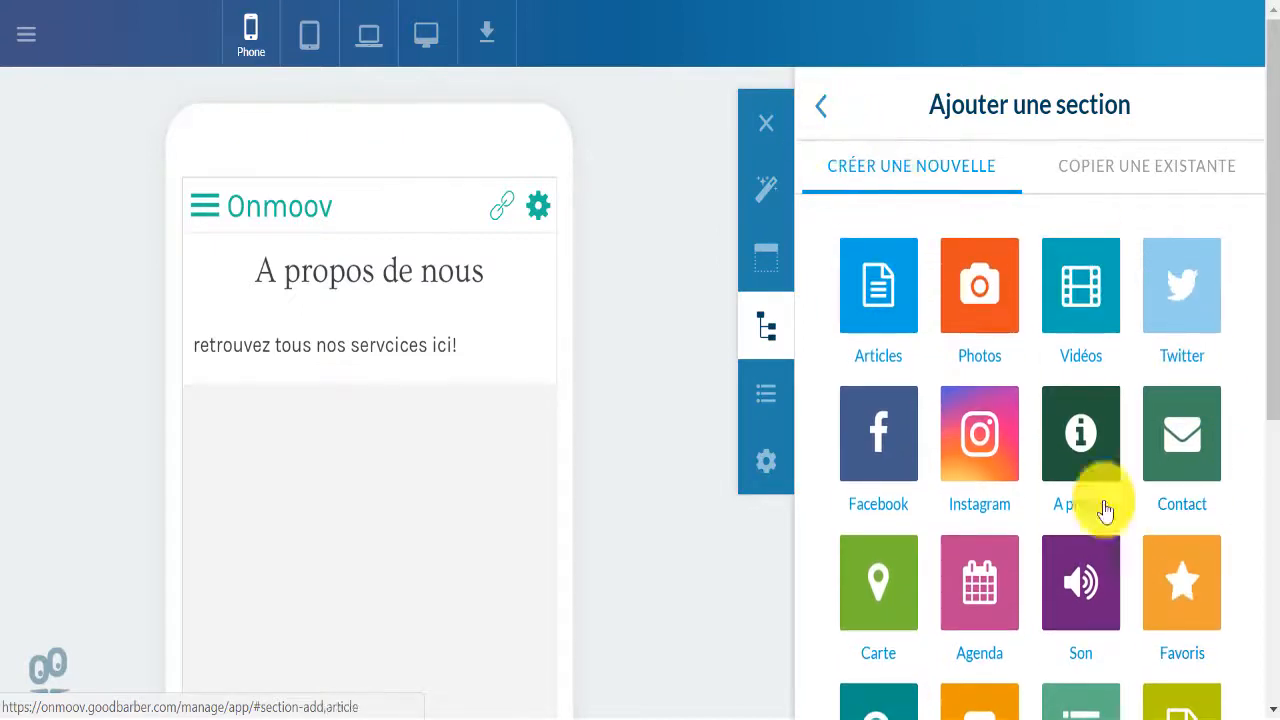
left_click(824, 108)
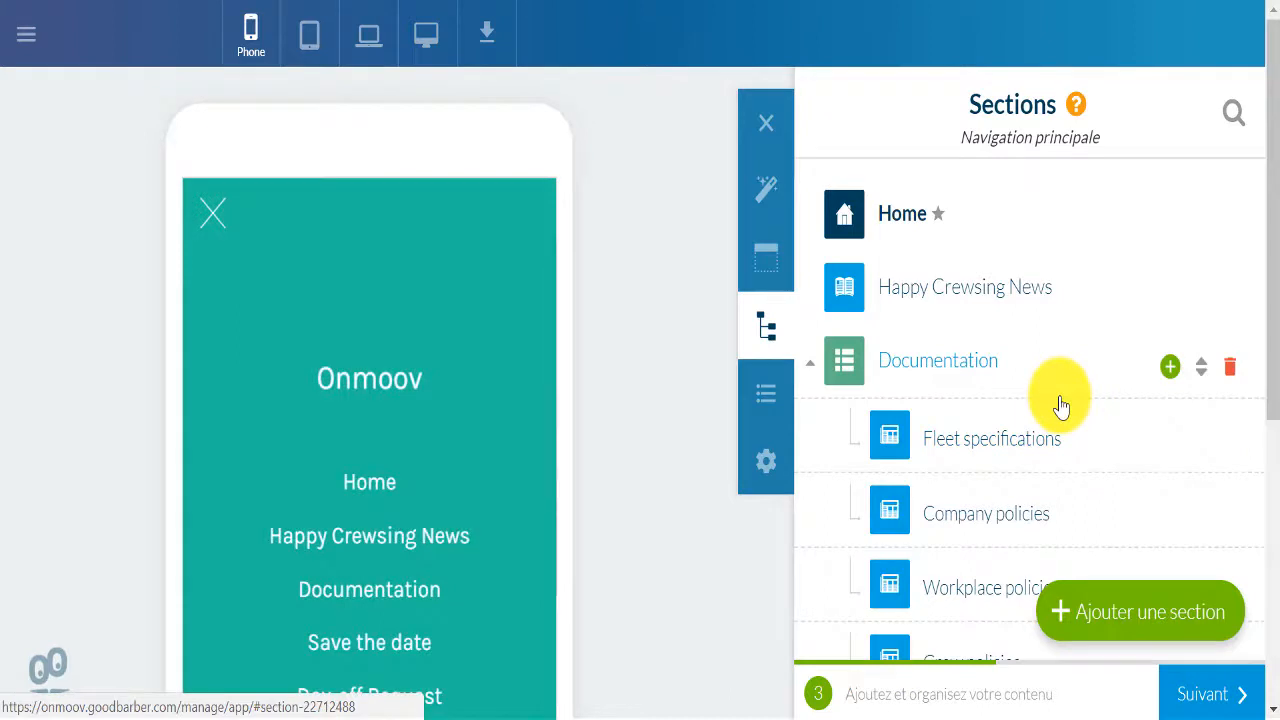
Move on from the sections to the navigation modes, compare them and select Grid for the app.
scroll(1061, 405, "down", 5)
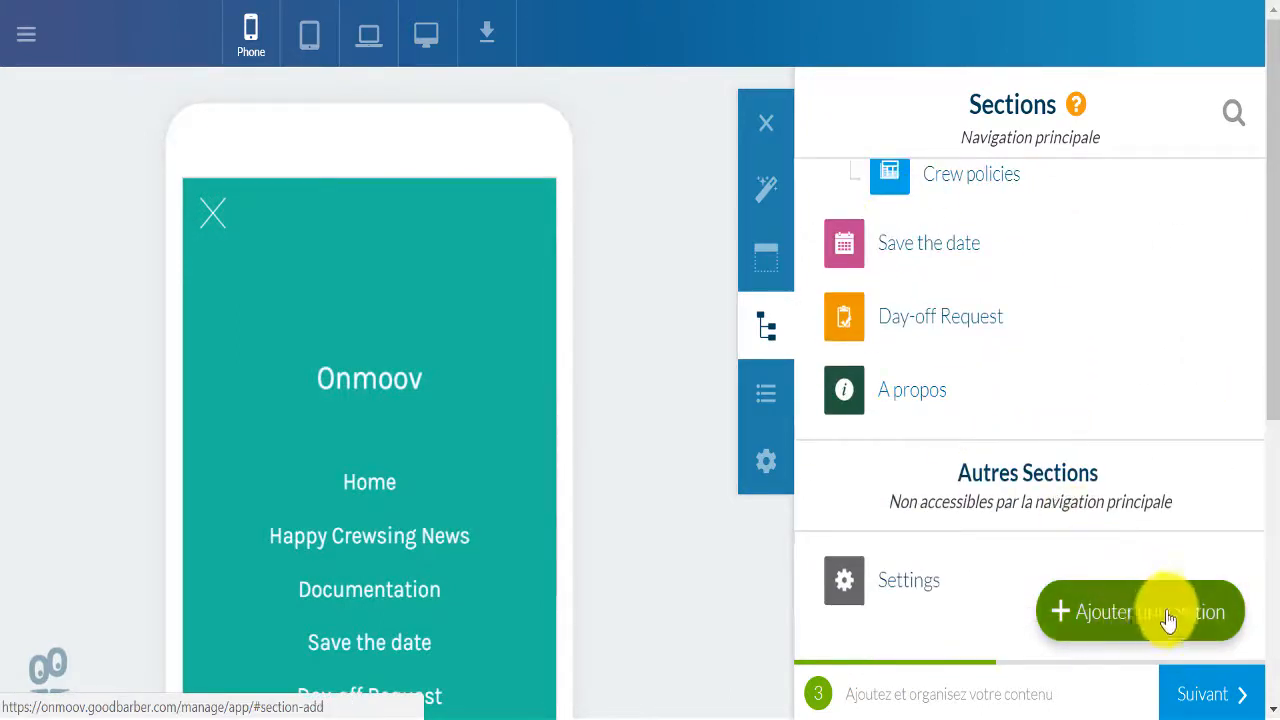
scroll(1178, 590, "down", 2)
left_click(1228, 690)
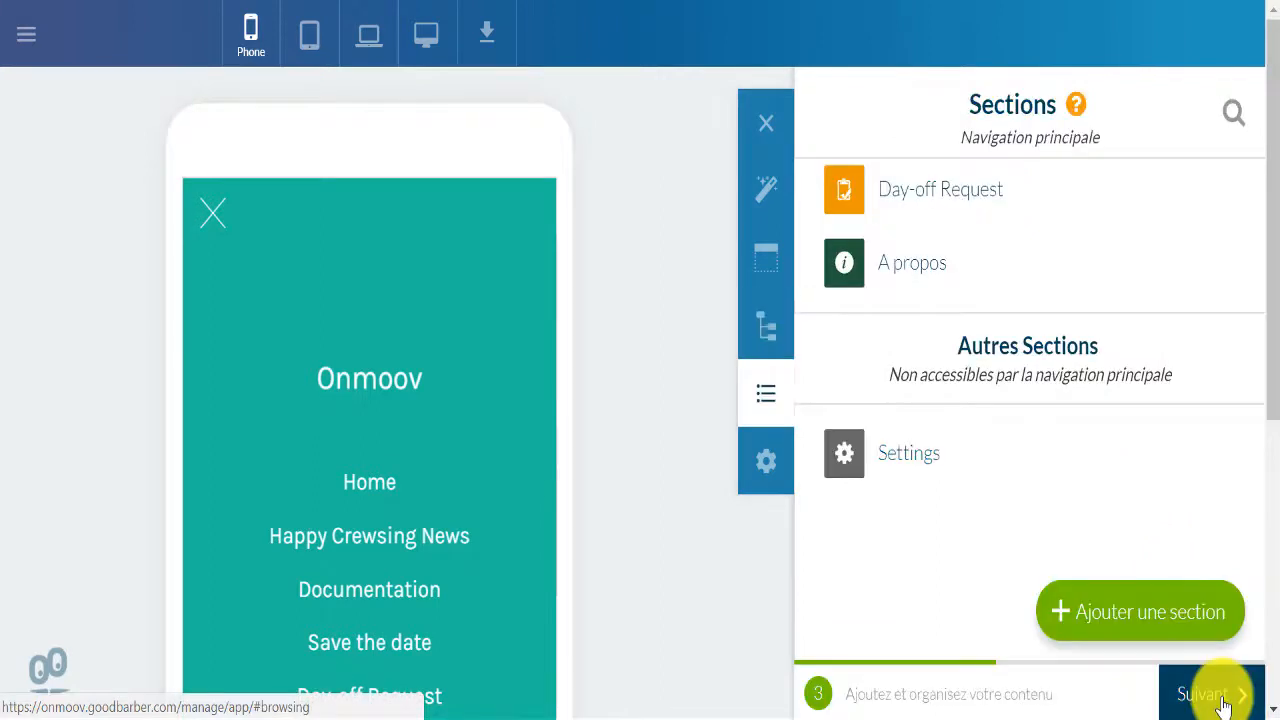
scroll(1110, 410, "up", 4)
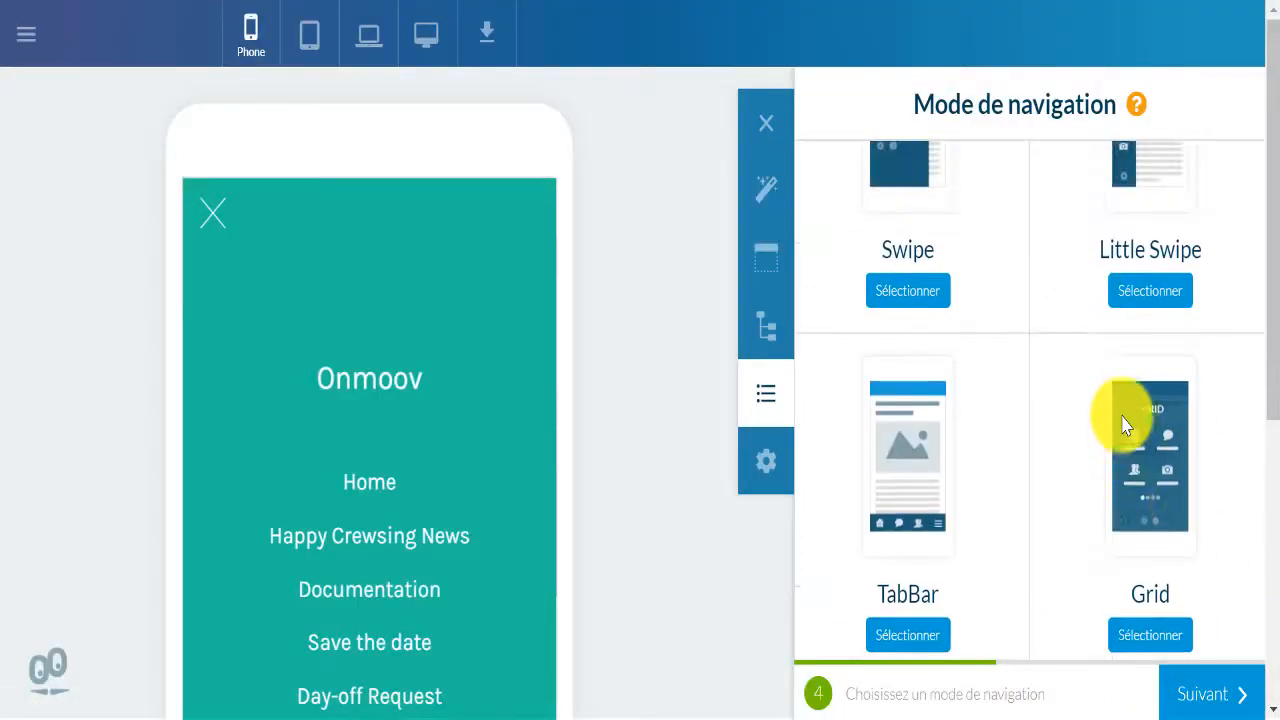
scroll(1141, 241, "up", 2)
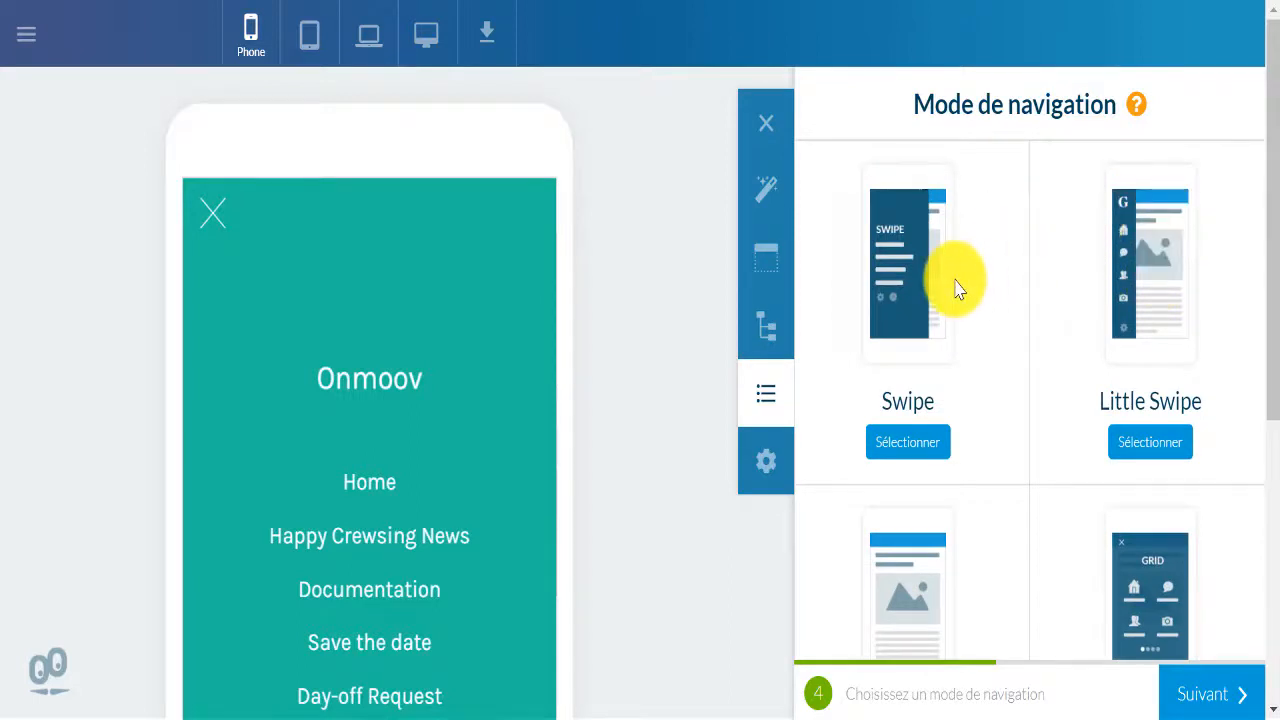
scroll(1194, 329, "down", 4)
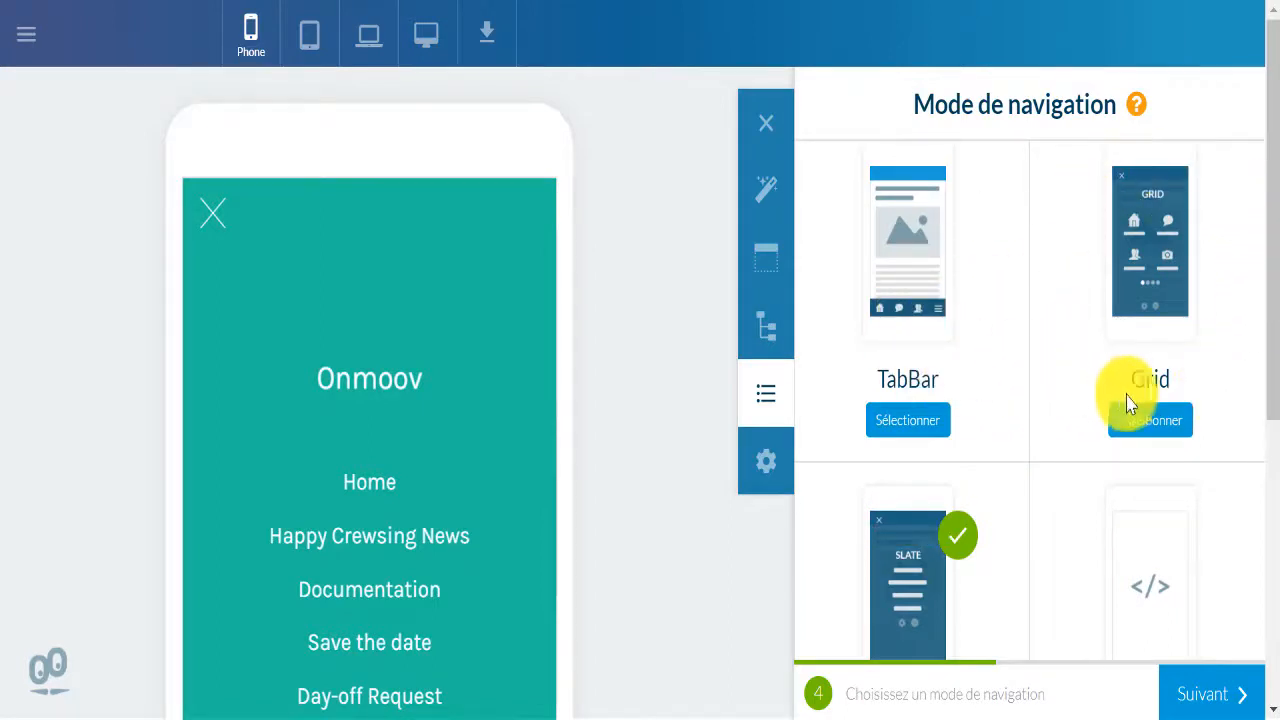
scroll(1152, 320, "down", 2)
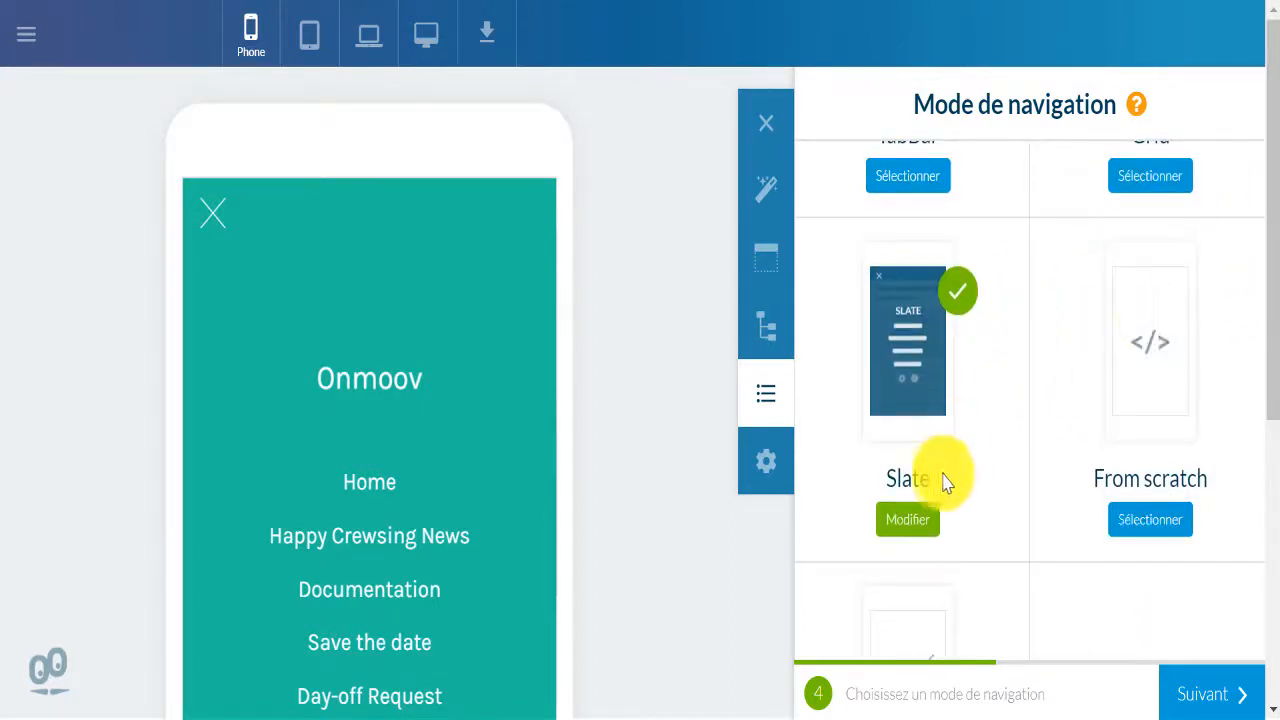
scroll(1194, 466, "down", 2)
scroll(1194, 466, "up", 5)
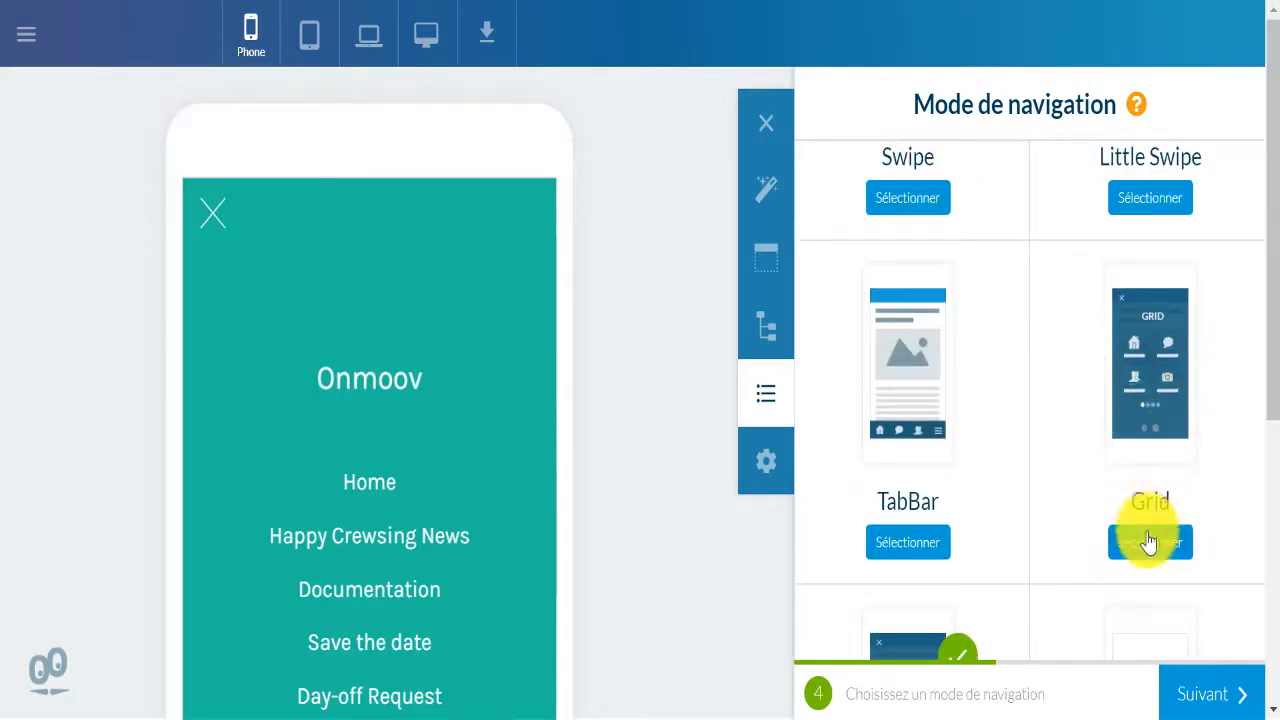
left_click(1146, 543)
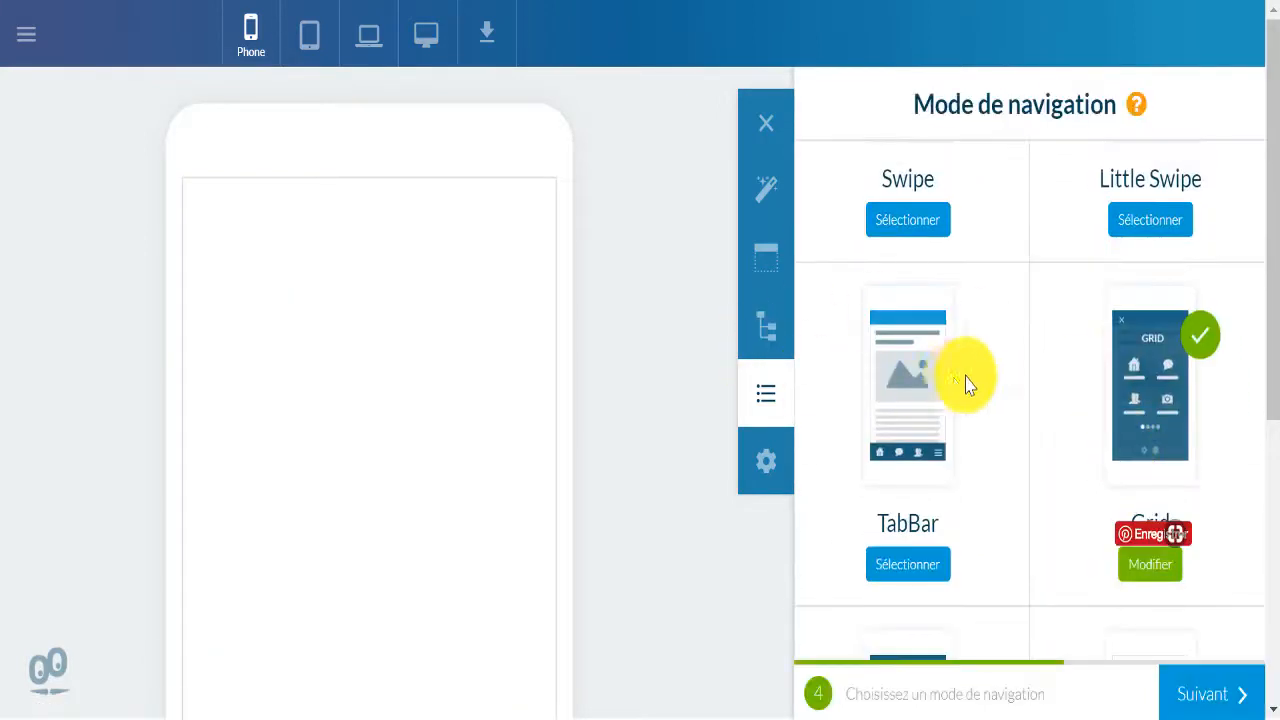
Examine the Grid menu in the phone preview, from the section icons down to Settings.
scroll(443, 376, "down", 3)
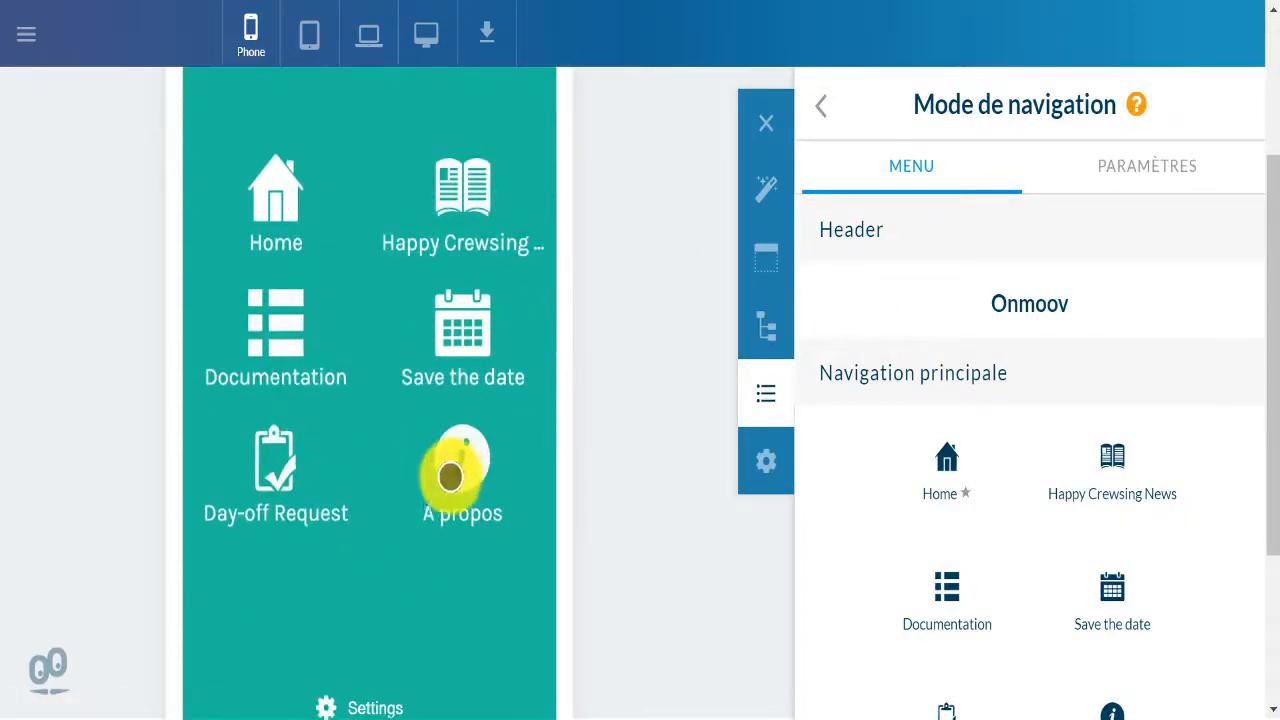
scroll(409, 491, "down", 1)
scroll(413, 495, "up", 2)
scroll(413, 495, "up", 1)
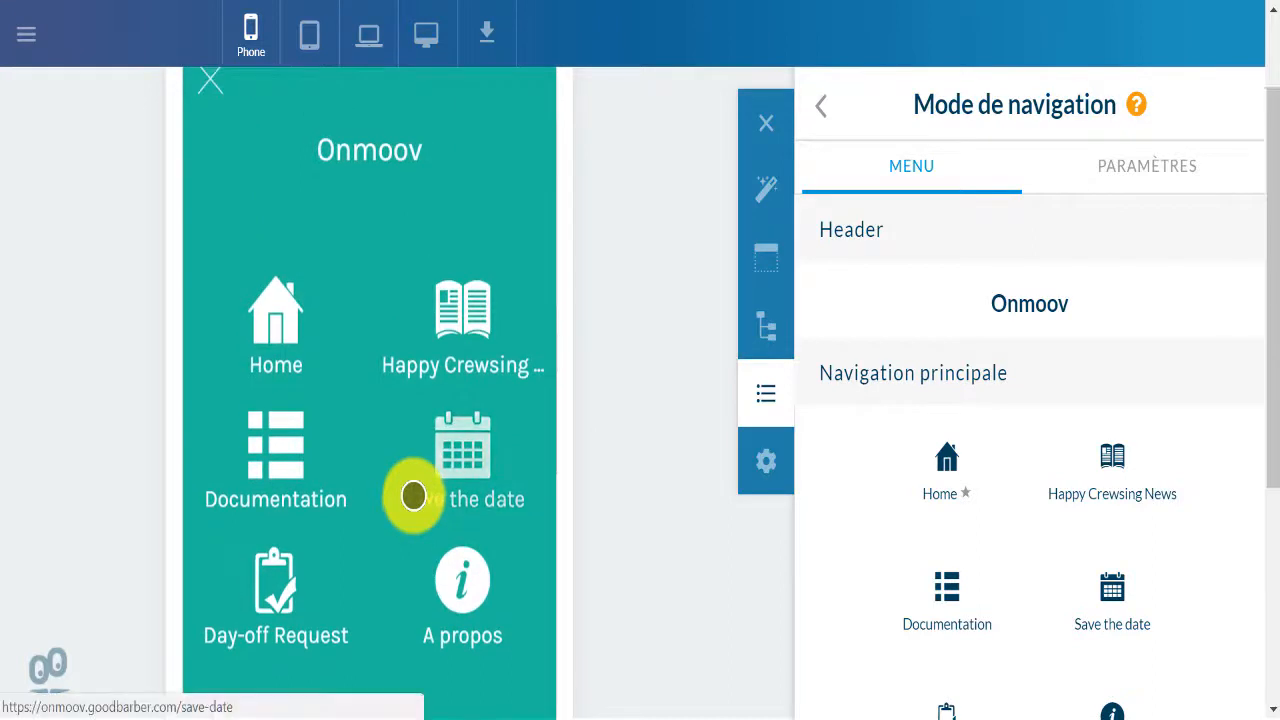
scroll(390, 540, "down", 3)
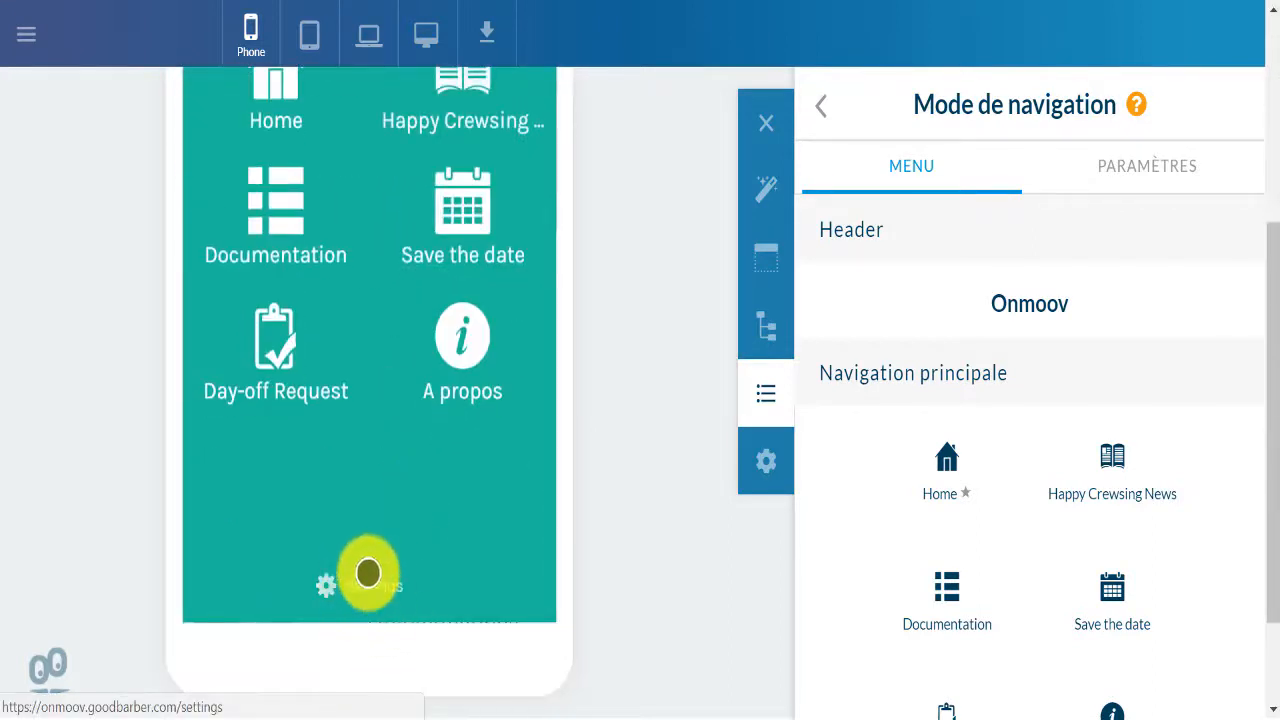
Close the Grid menu in the phone preview and look through the home page down to its Fleet and Company tiles.
scroll(483, 370, "up", 3)
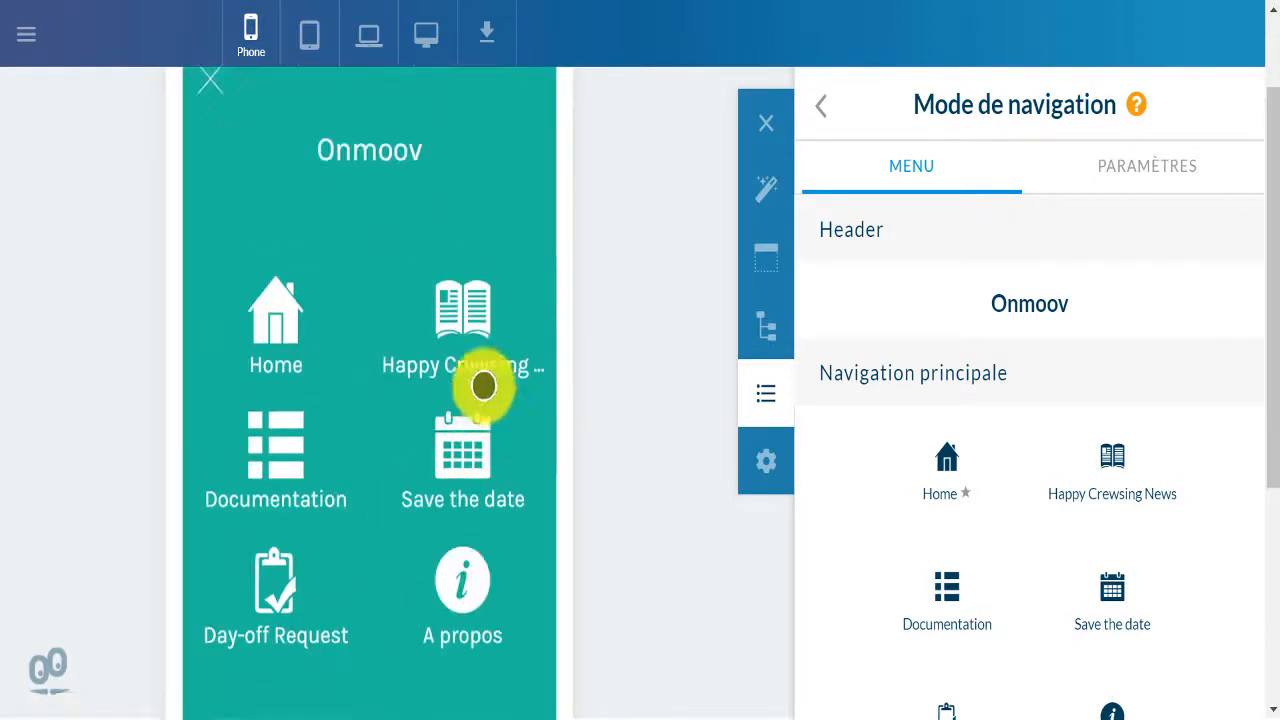
scroll(483, 385, "up", 2)
left_click(206, 212)
scroll(406, 391, "down", 6)
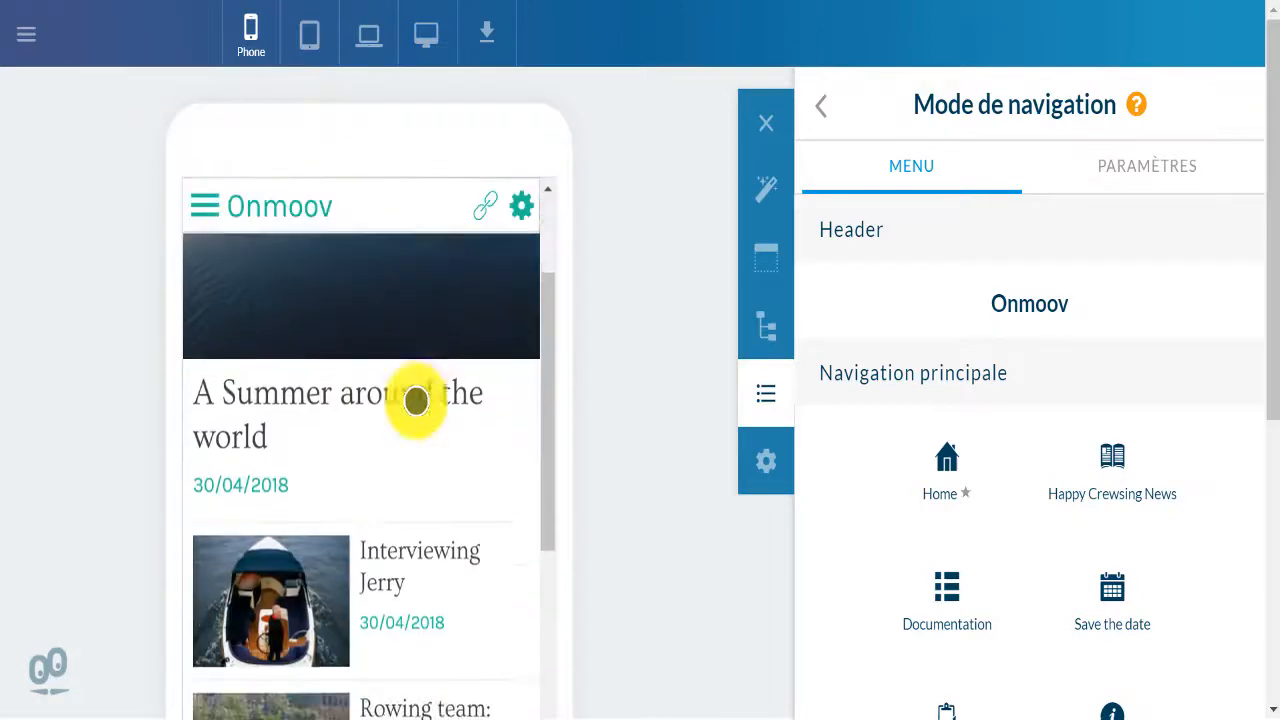
scroll(434, 396, "down", 3)
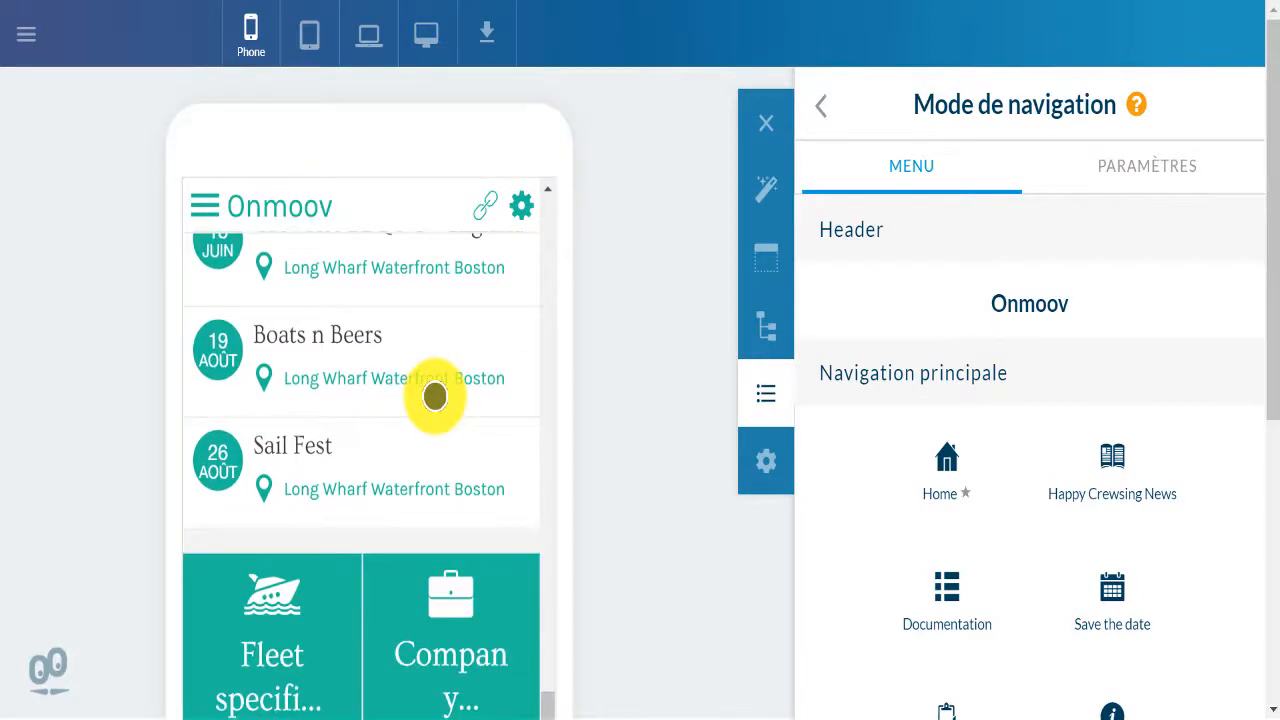
scroll(434, 396, "up", 8)
Review the Grid menu's elements and examine the link, title and colour options of the footer's Settings entry.
scroll(1114, 462, "down", 3)
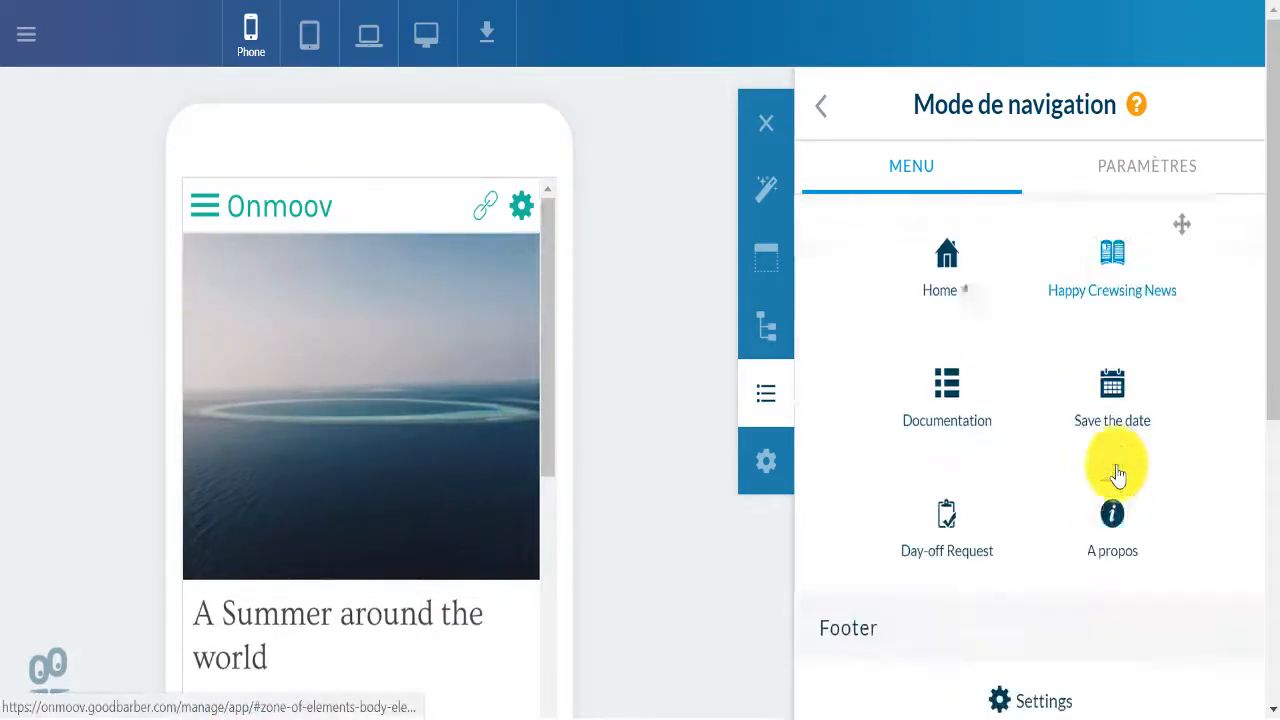
scroll(1117, 473, "down", 2)
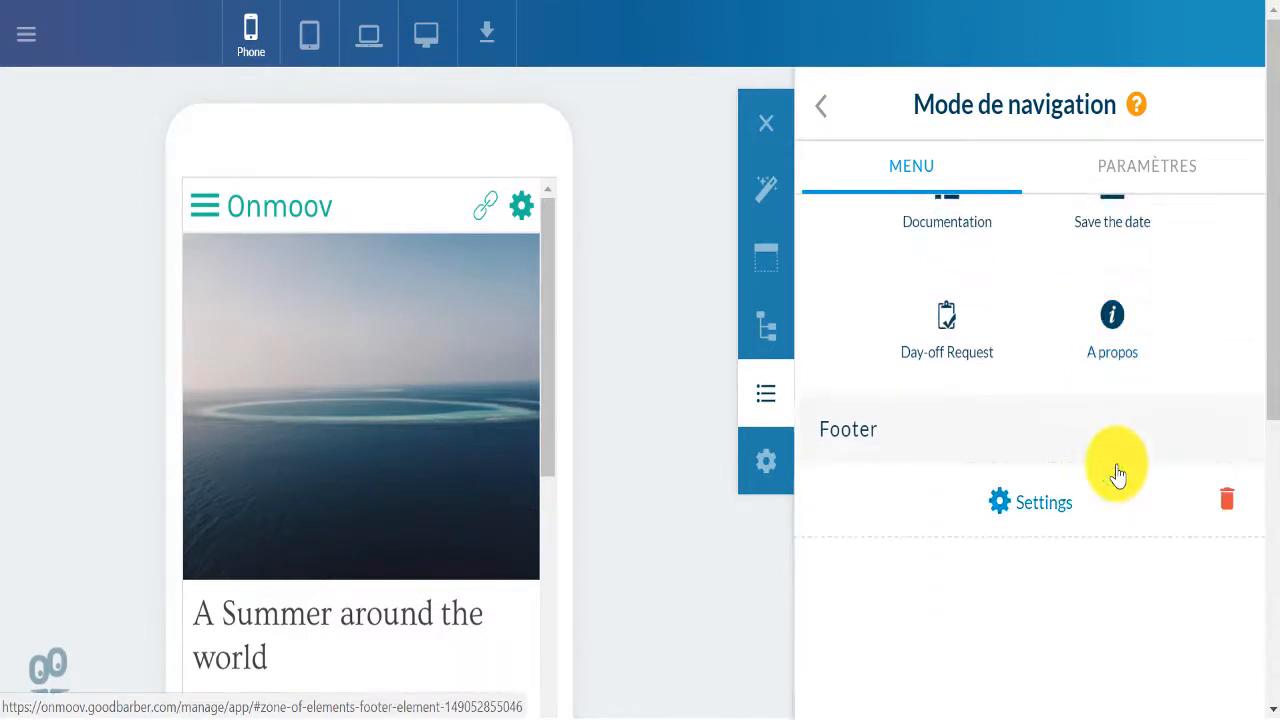
left_click(1041, 515)
scroll(1100, 477, "down", 3)
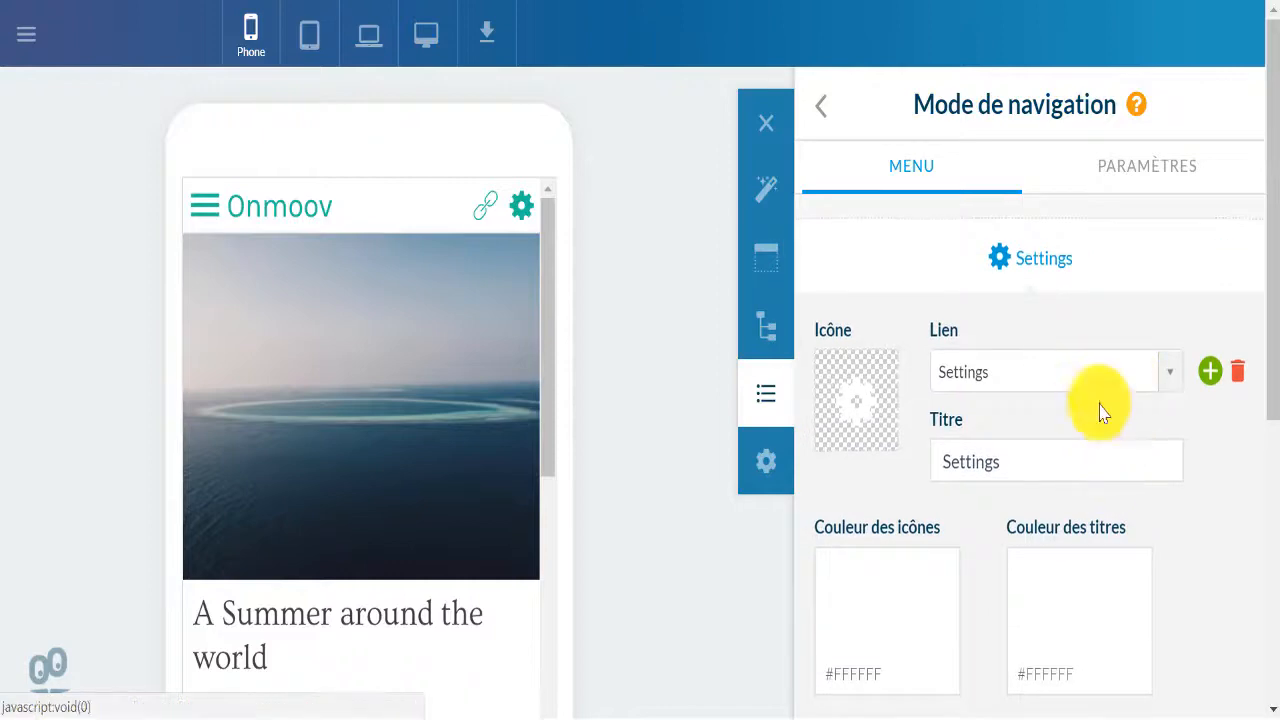
scroll(1100, 410, "down", 2)
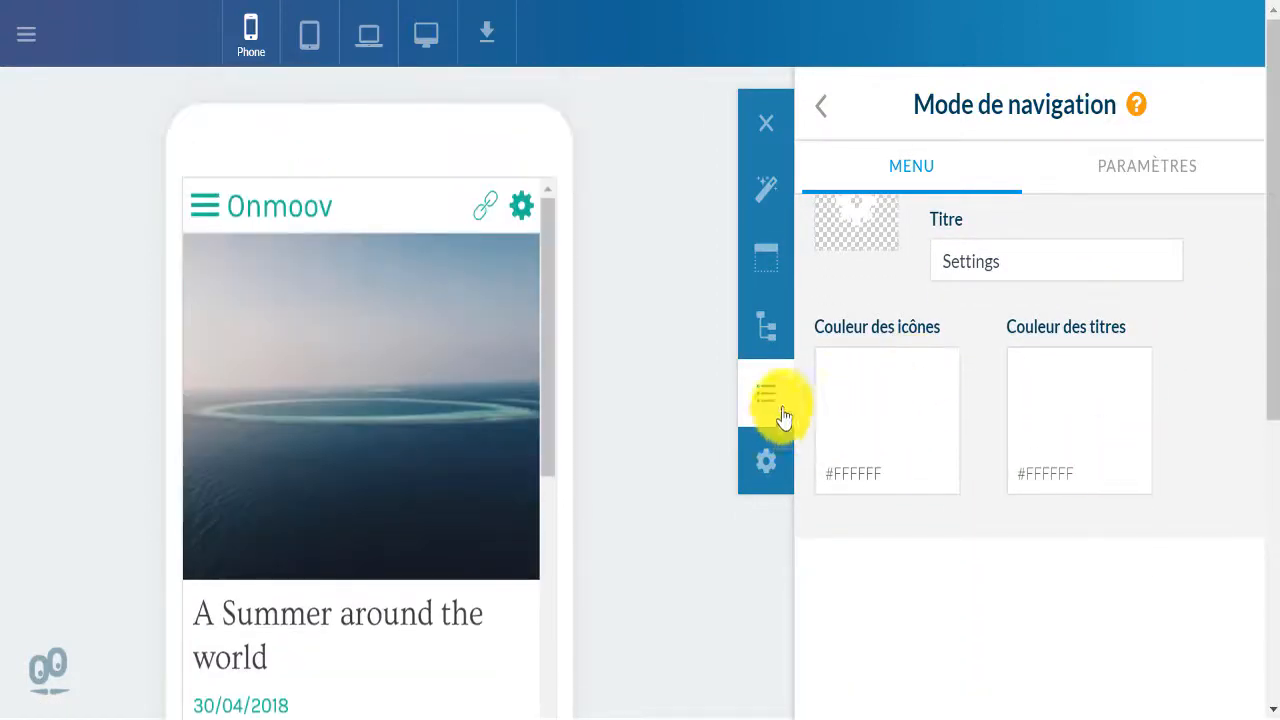
Browse the available app themes from the resources and tools, and return without applying any.
left_click(769, 468)
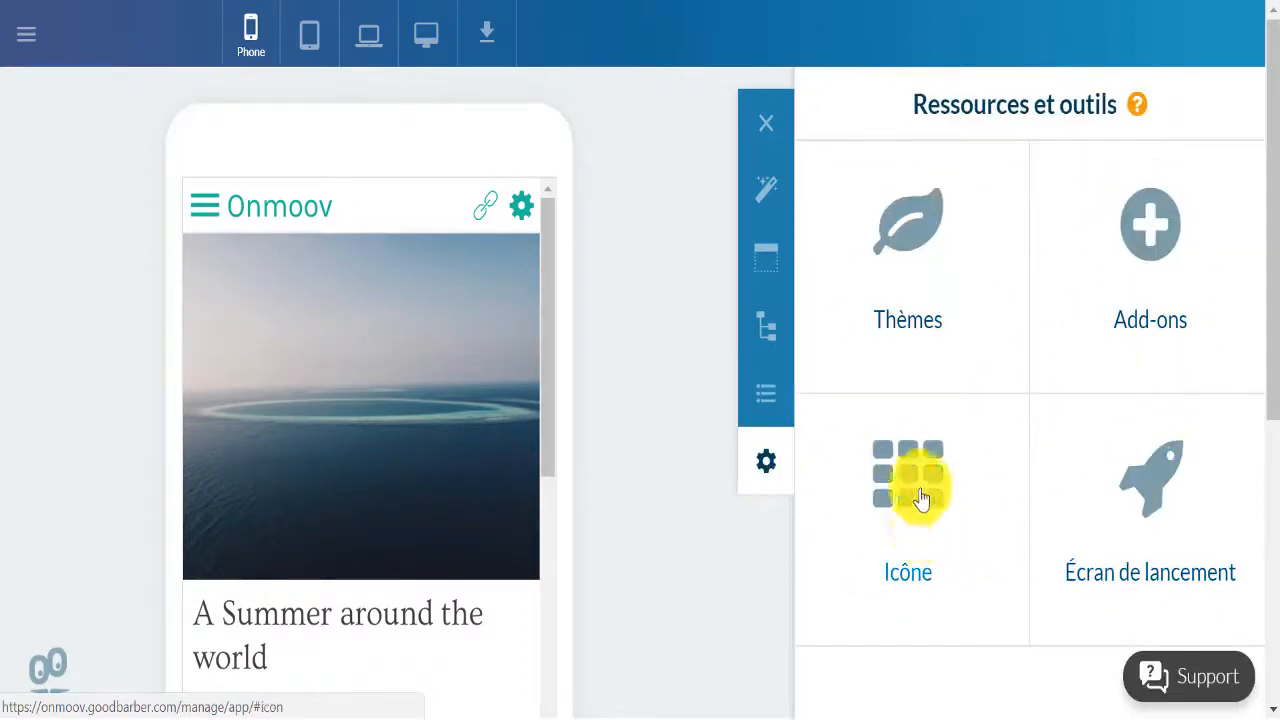
left_click(911, 264)
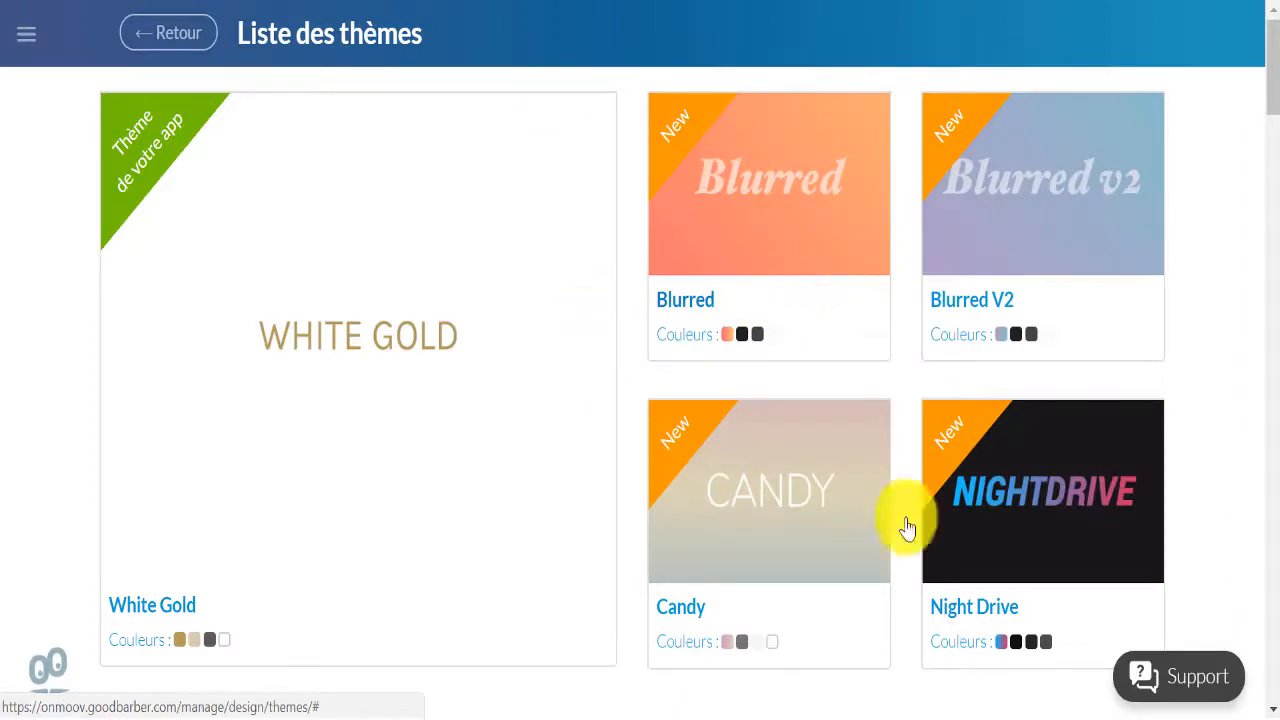
scroll(1057, 451, "down", 3)
scroll(1060, 452, "down", 8)
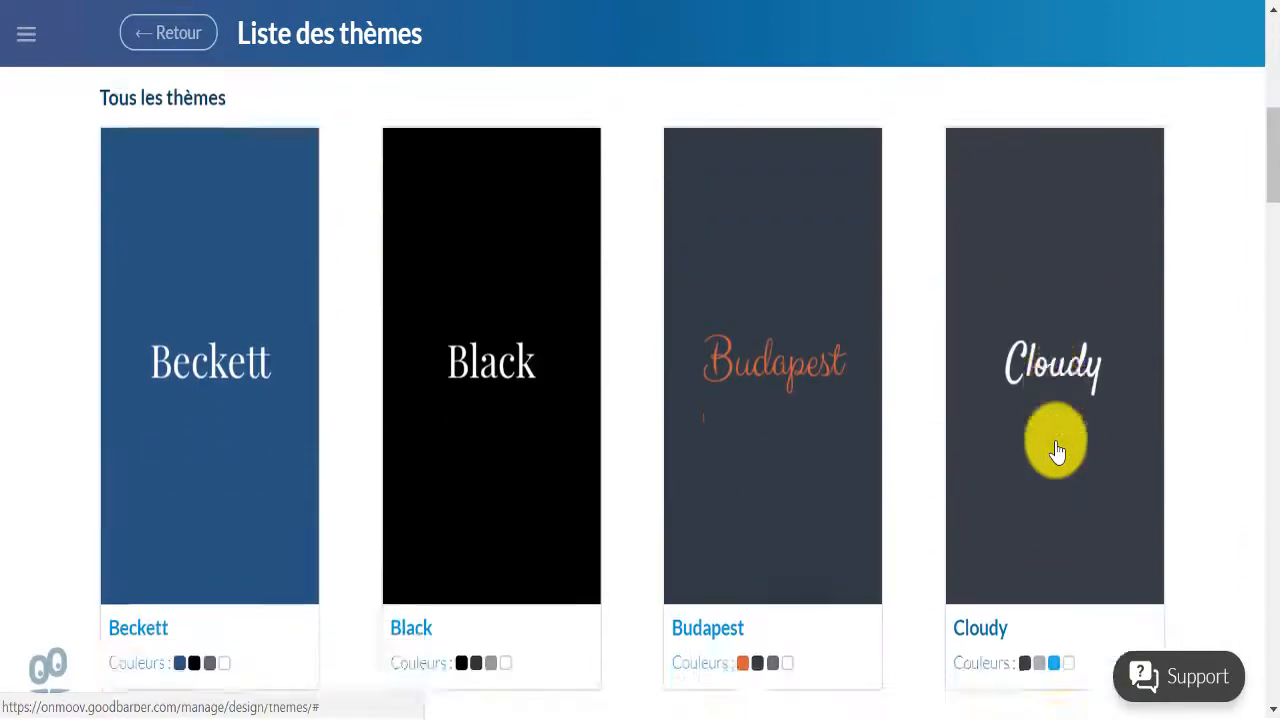
scroll(1057, 452, "up", 10)
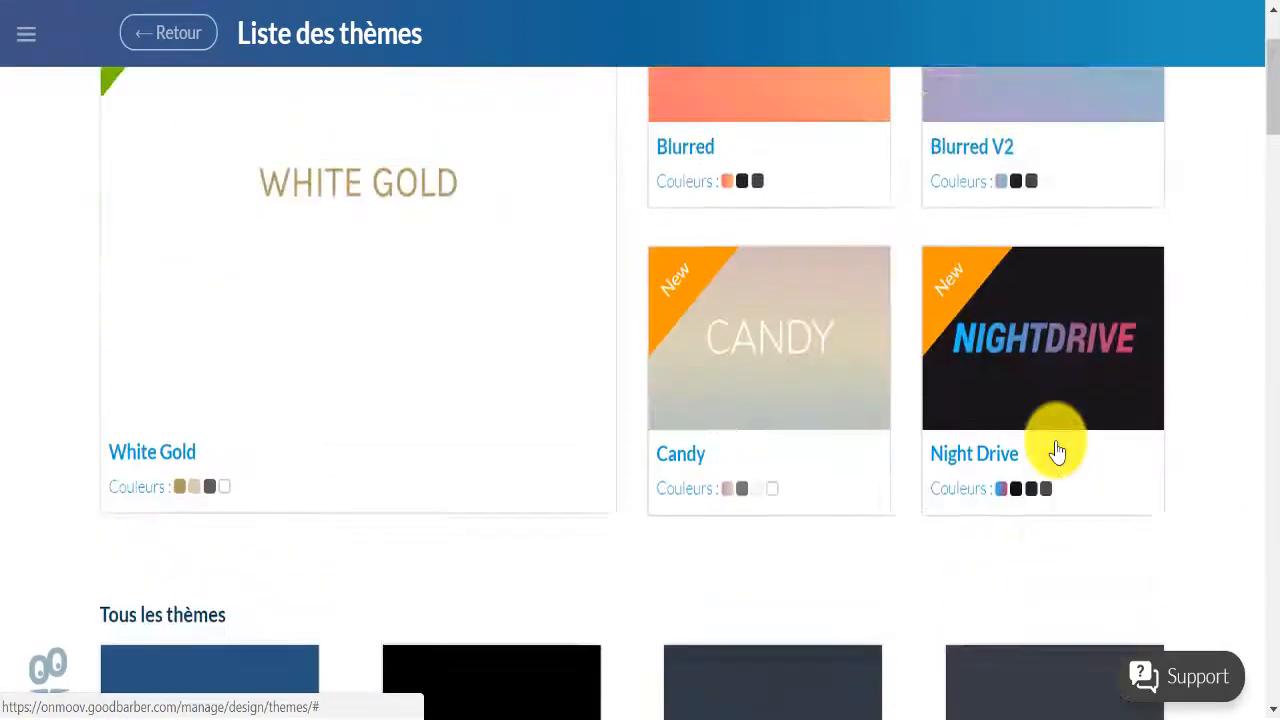
scroll(1057, 452, "down", 4)
scroll(1057, 452, "down", 14)
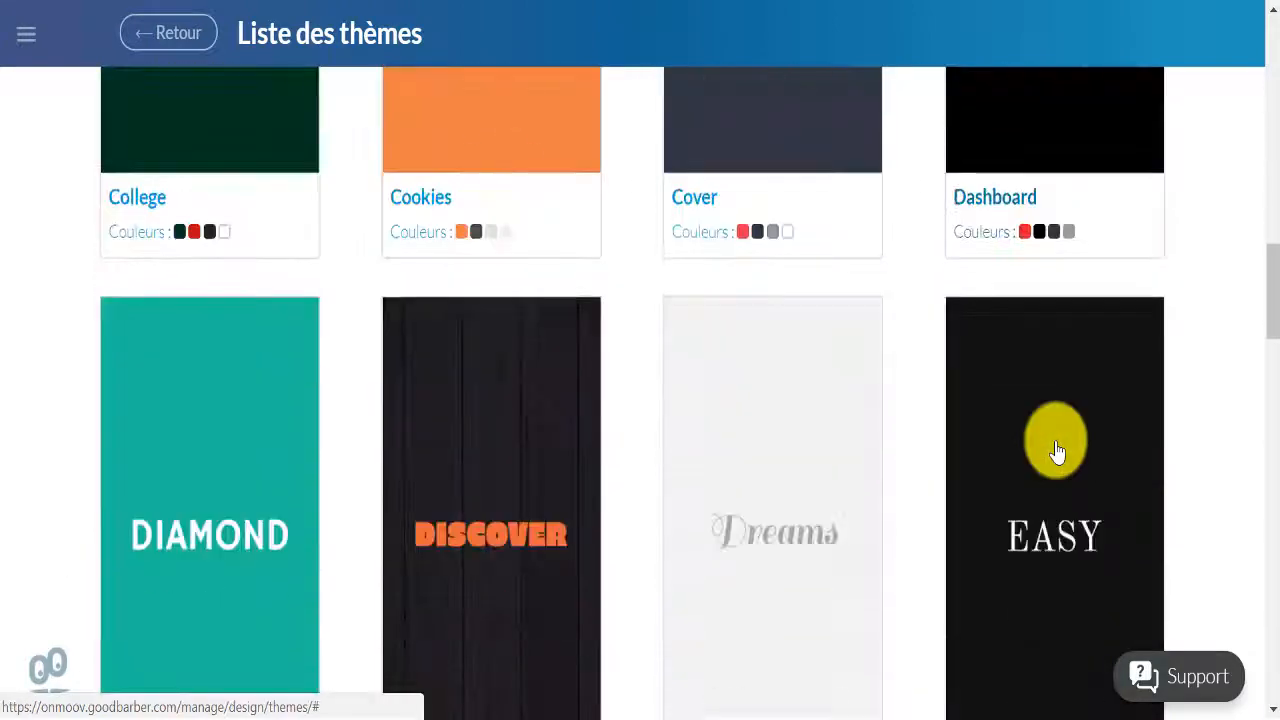
scroll(1057, 452, "up", 20)
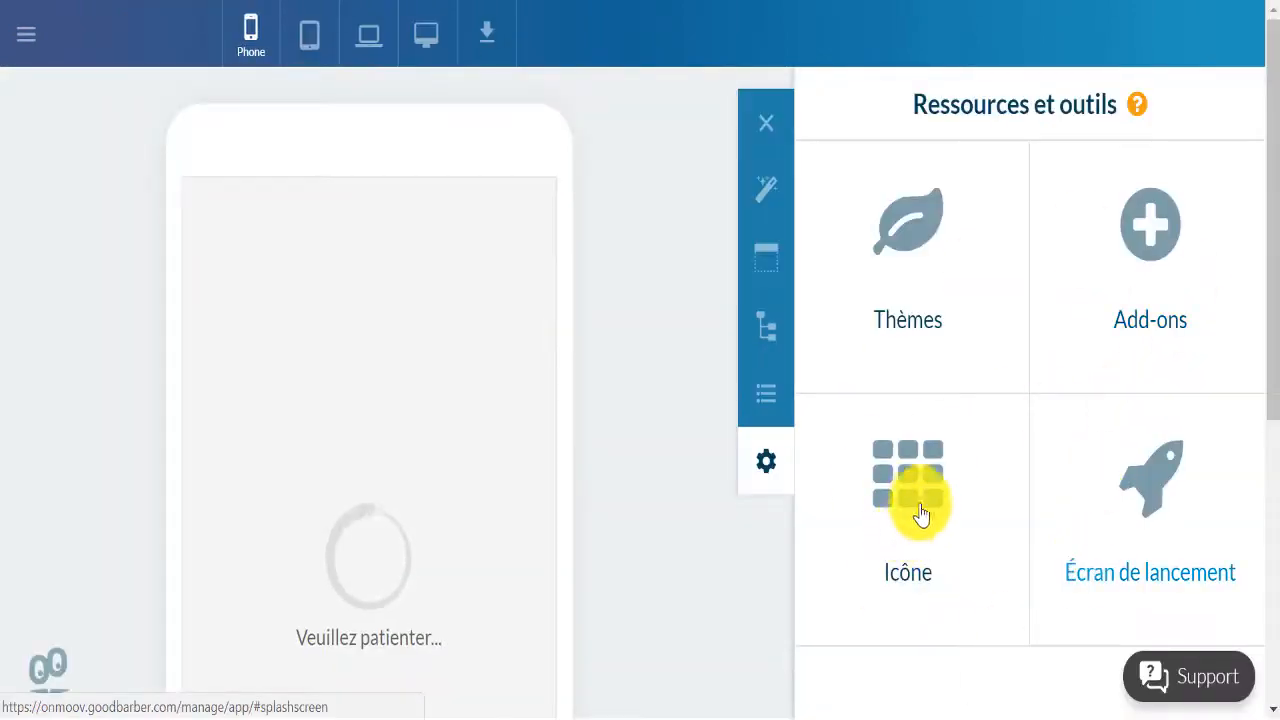
Browse the add-ons catalogue from Local Business down to Notifications and go back to the resources and tools.
left_click(1150, 240)
scroll(875, 480, "down", 4)
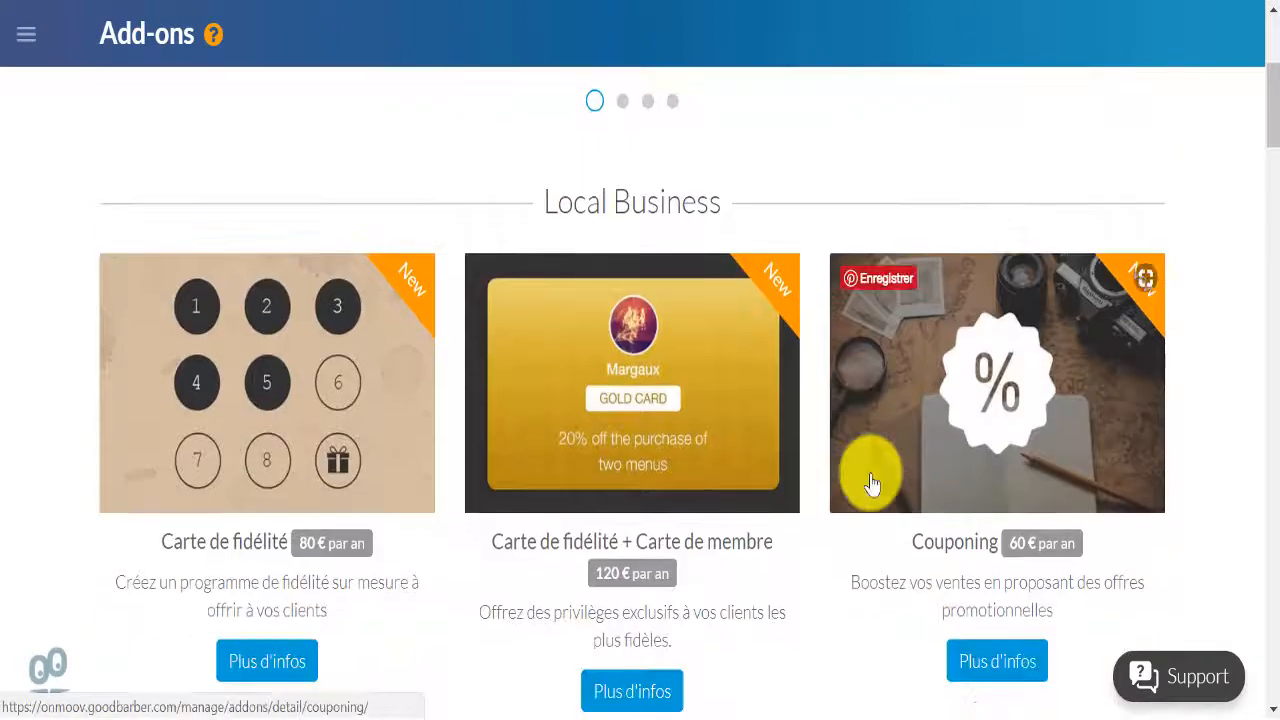
scroll(872, 484, "down", 2)
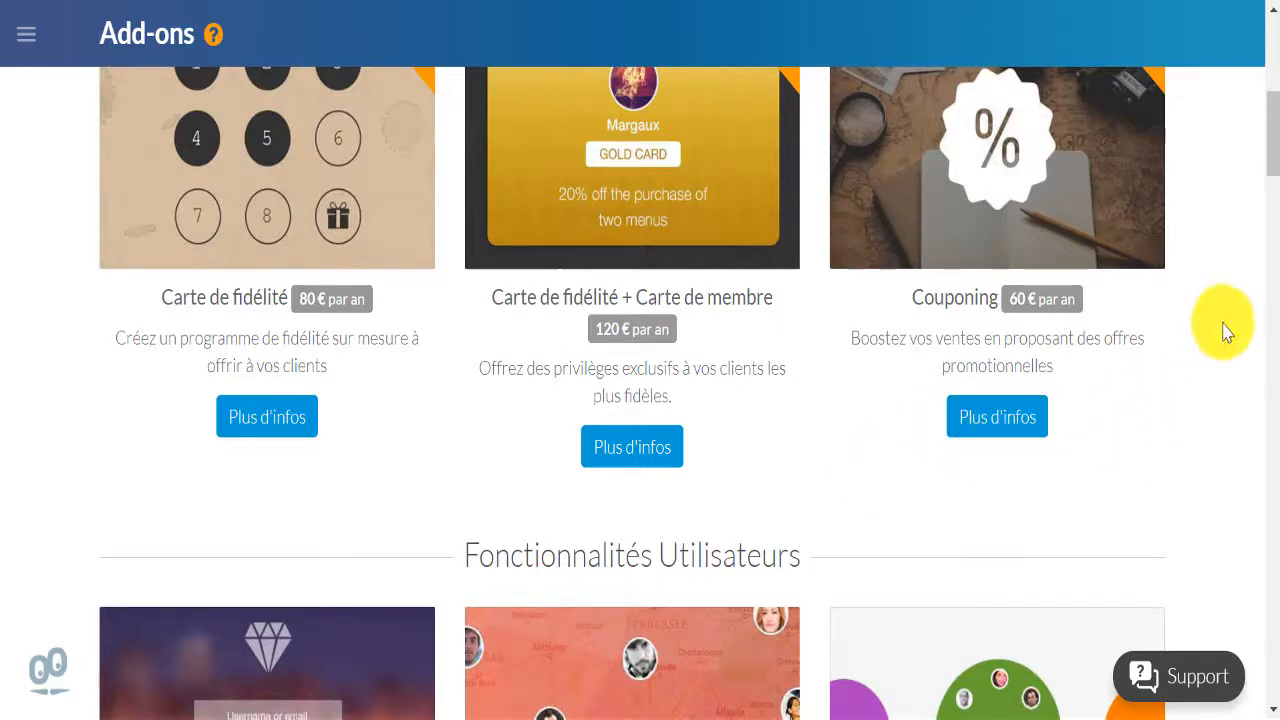
scroll(1253, 316, "down", 9)
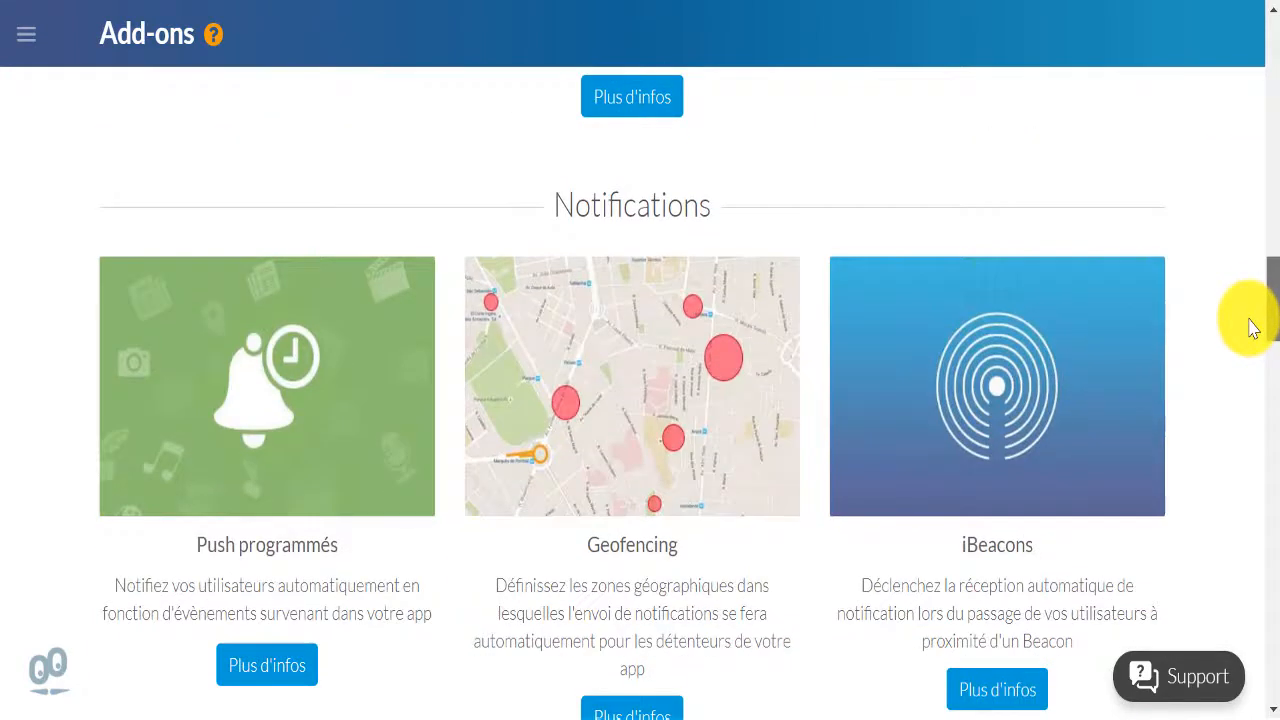
scroll(1250, 322, "down", 2)
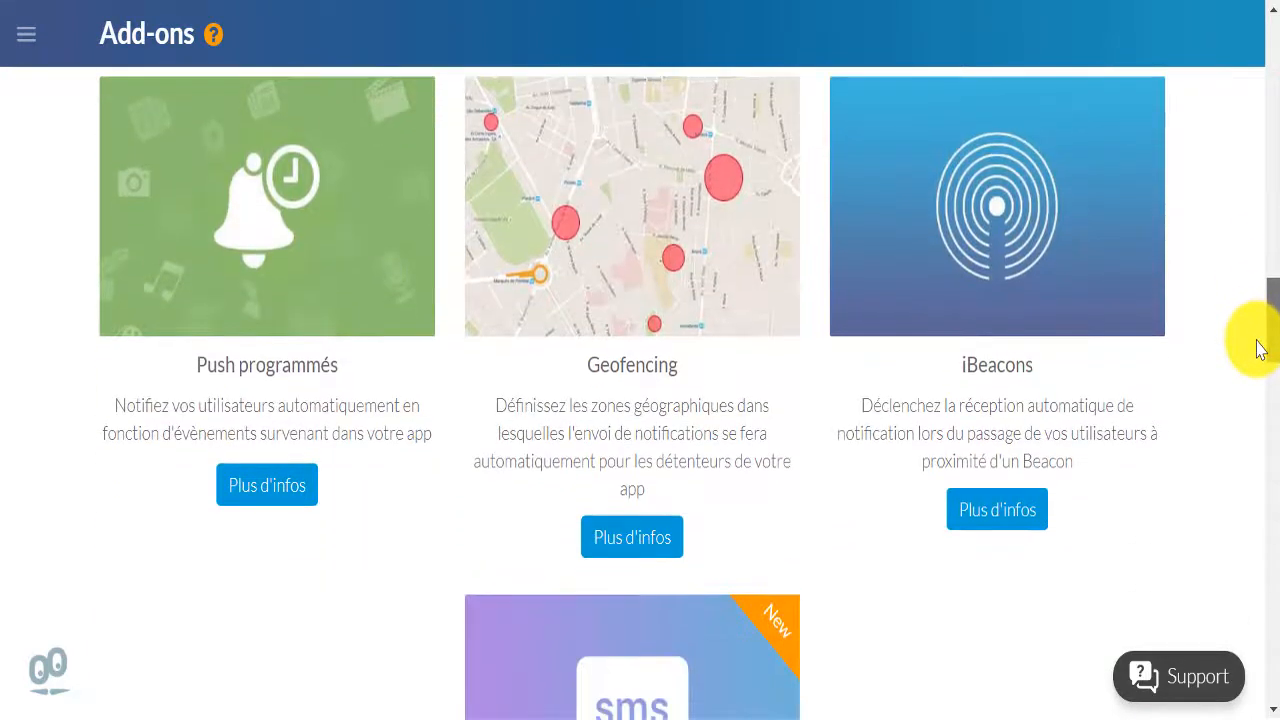
left_click_drag(1257, 340, 1274, 88)
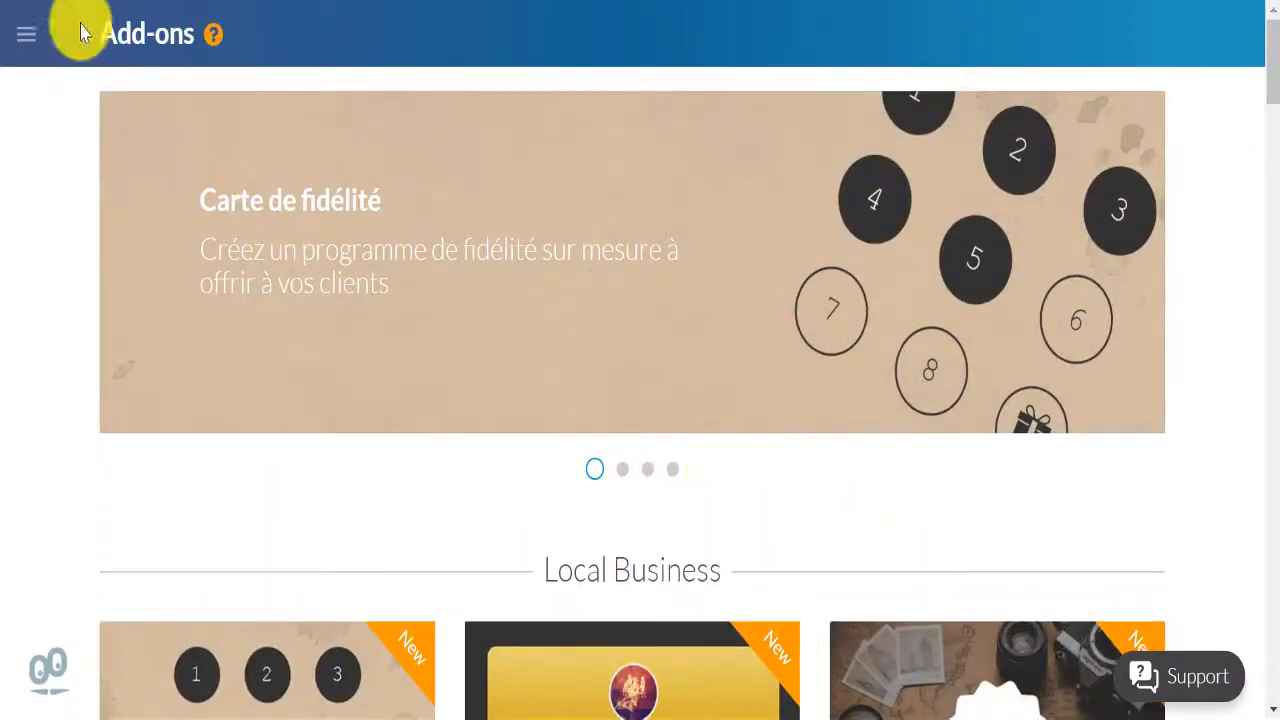
key("alt+Left")
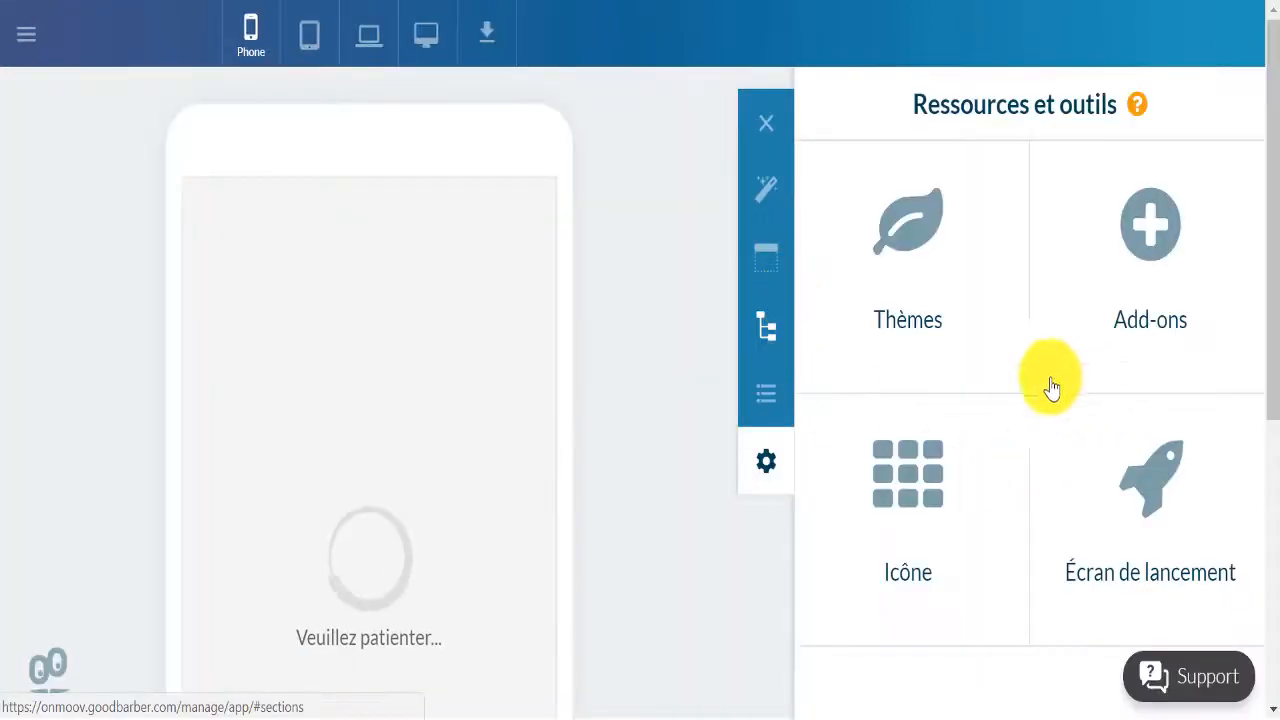
Open the launch screen assistant and set the title to "welcome" and the baseline to "onmoov".
left_click(1165, 492)
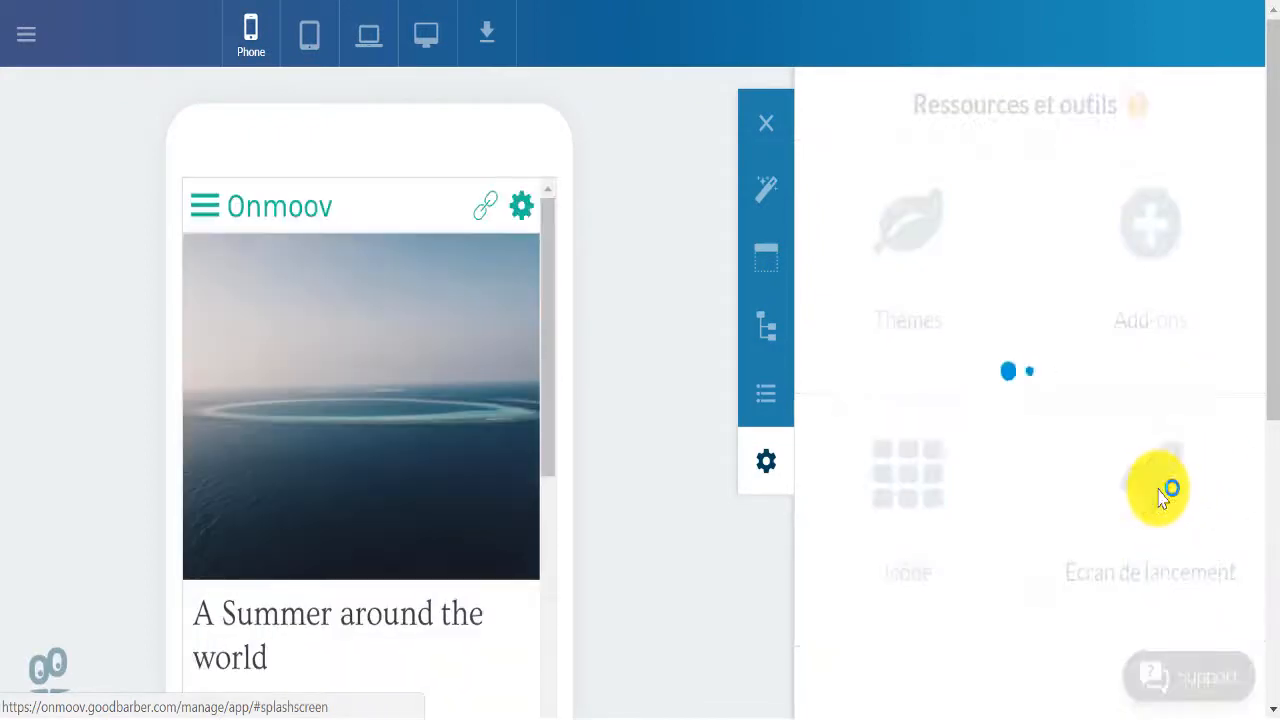
scroll(343, 447, "down", 3)
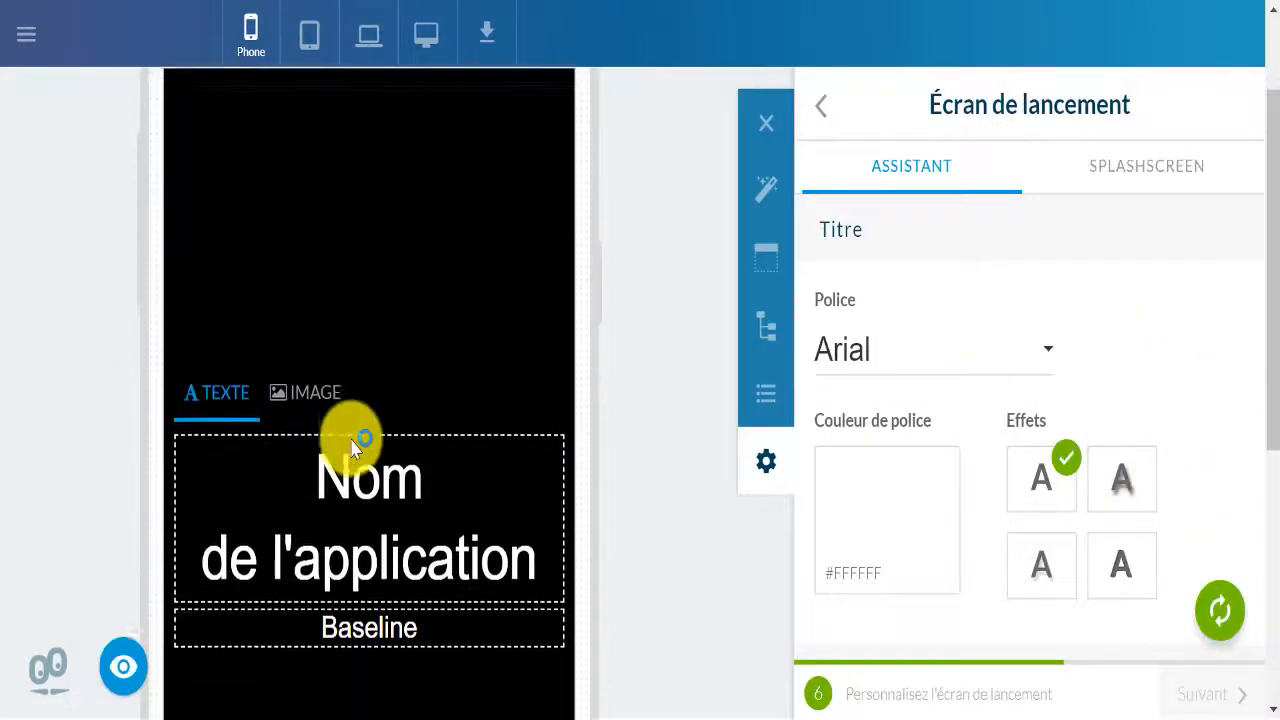
left_click_drag(316, 372, 538, 485)
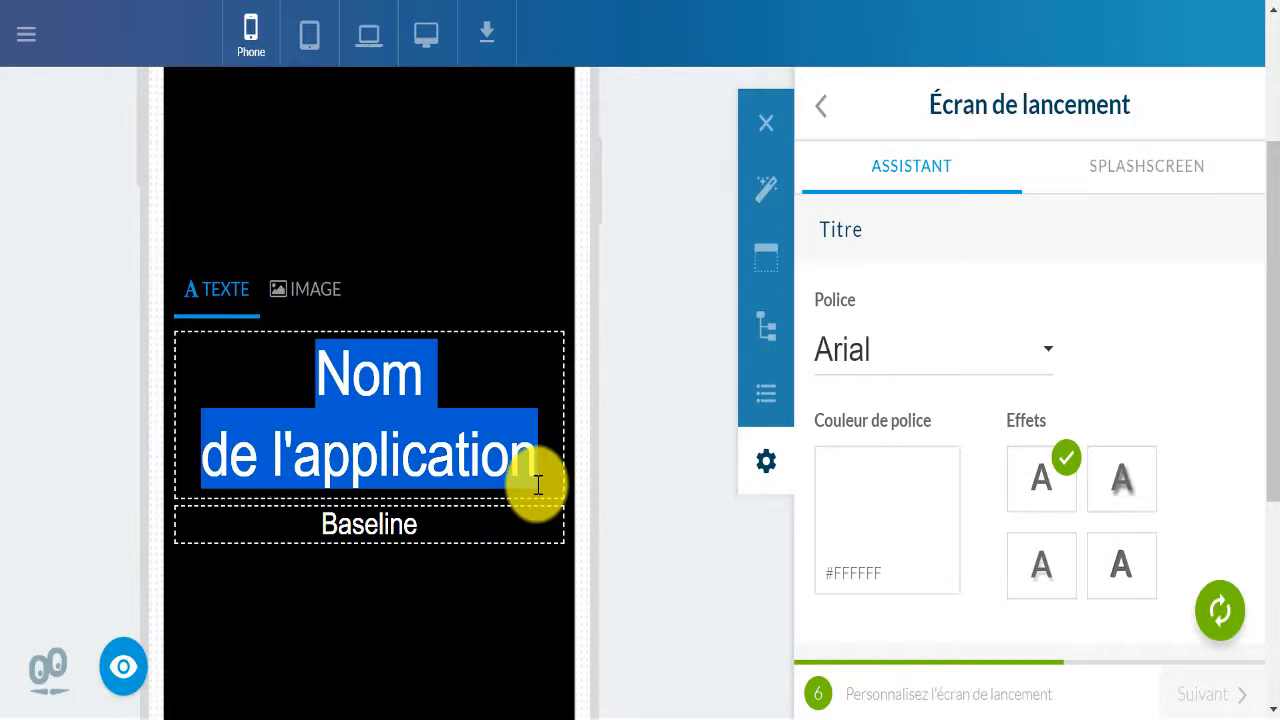
type("welcome")
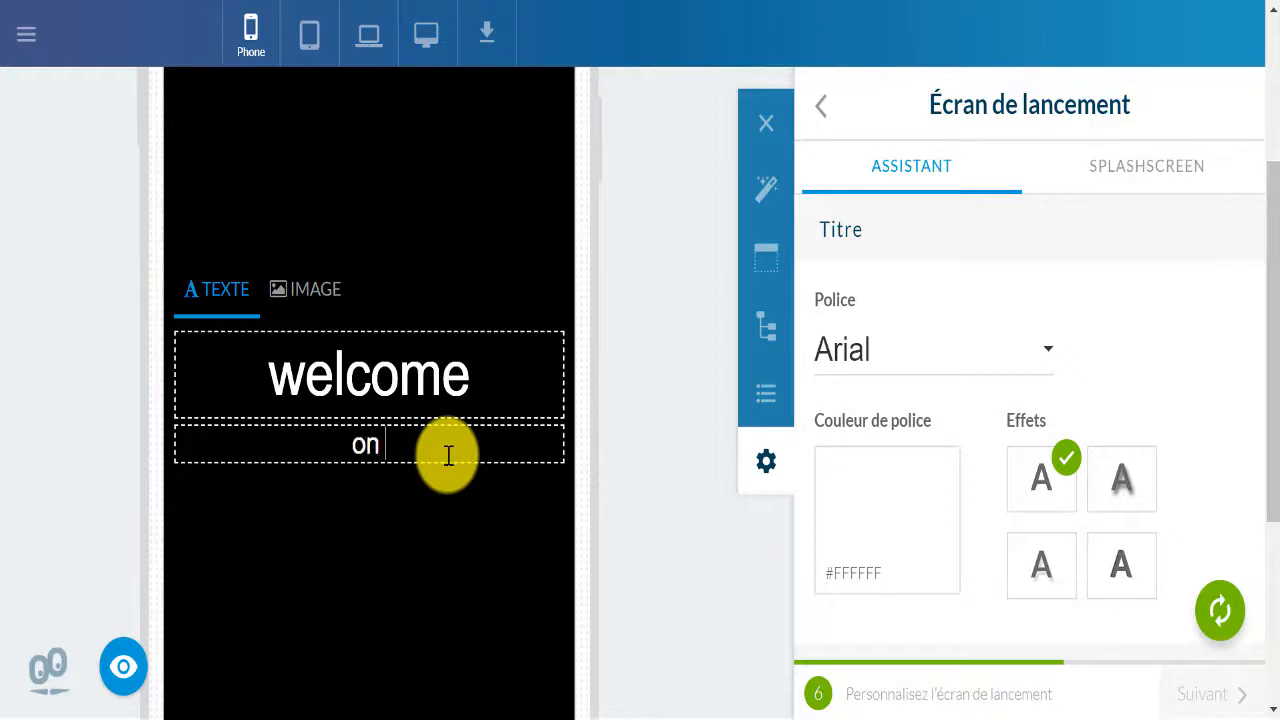
scroll(447, 463, "down", 5)
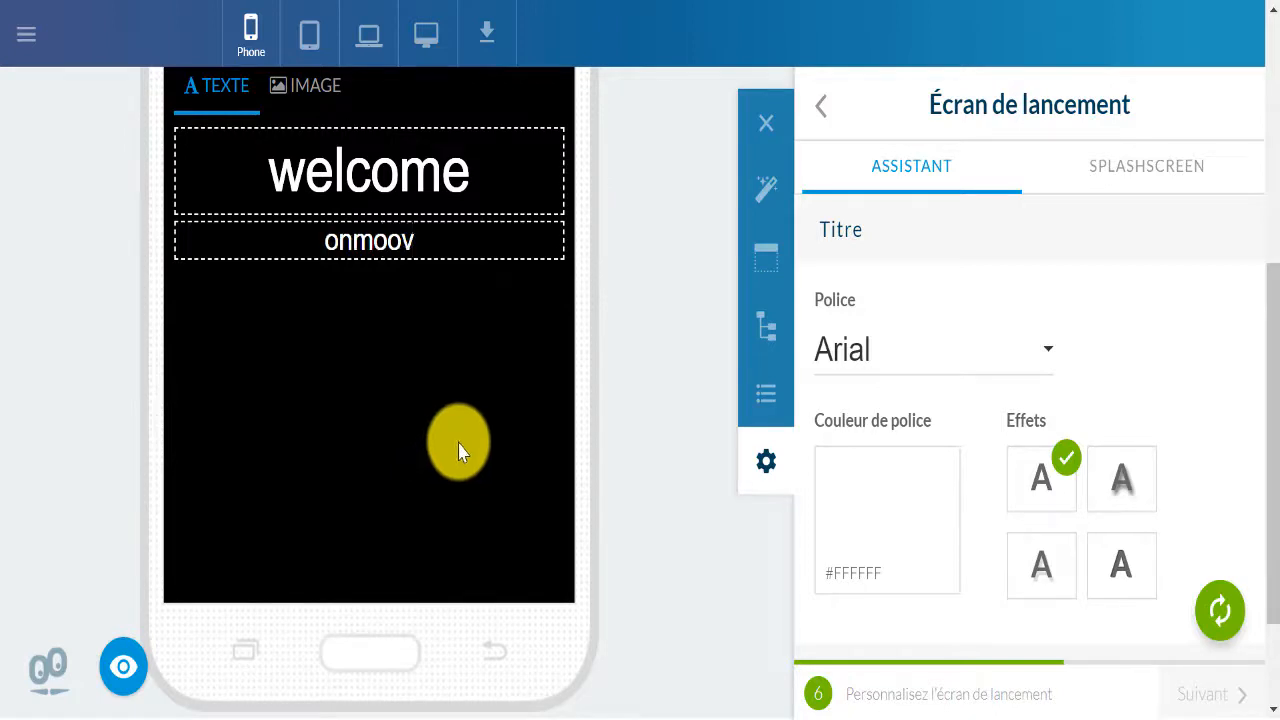
Generate the splash screen from the entered texts and check it in the phone preview.
scroll(1180, 560, "down", 3)
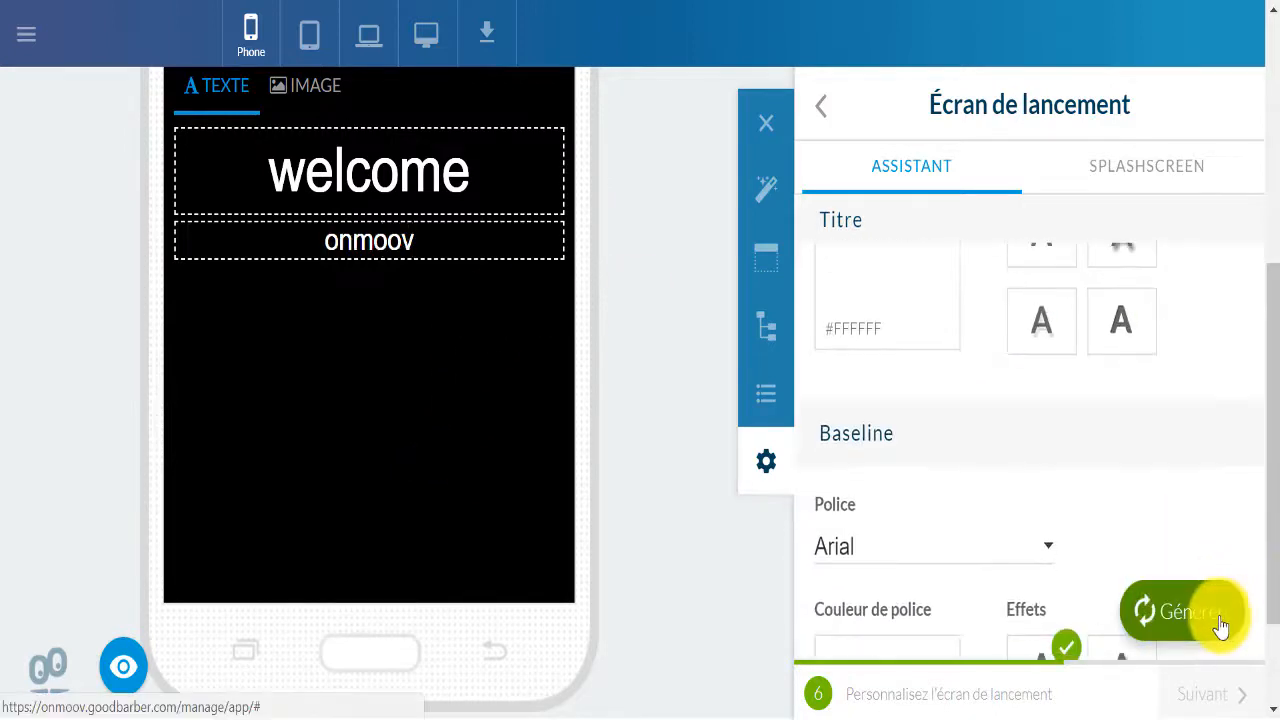
left_click(1213, 625)
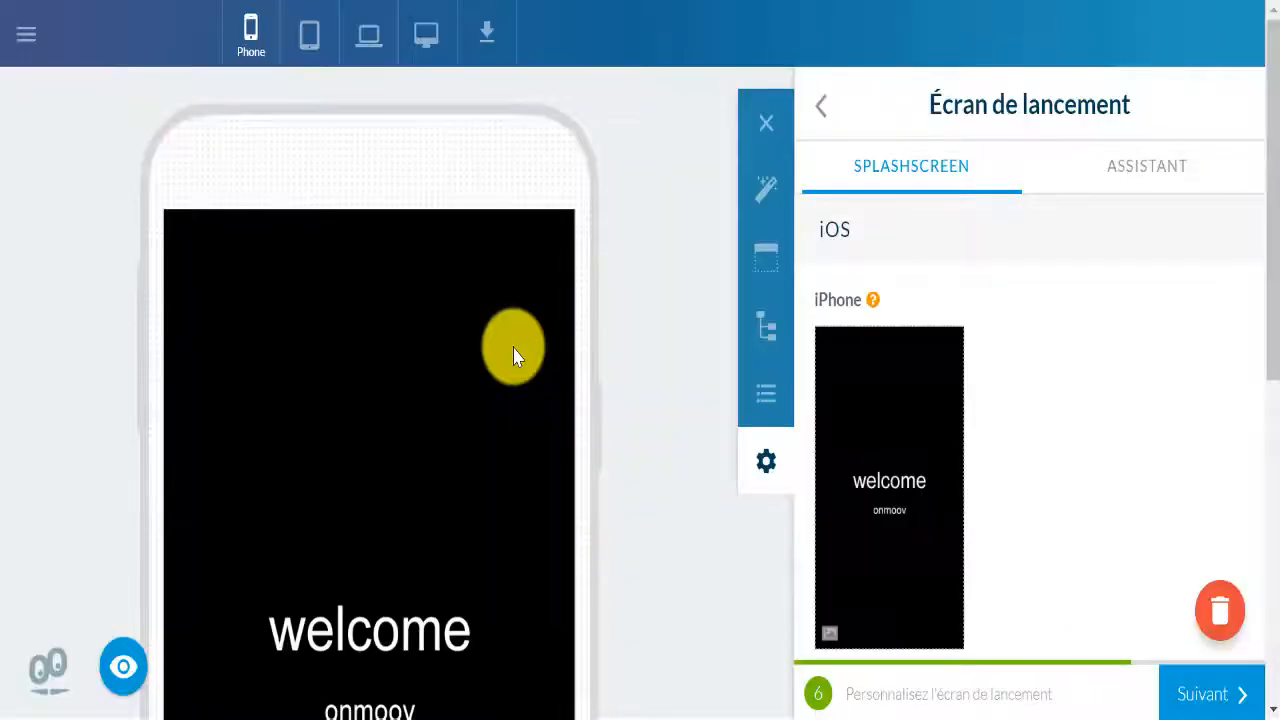
scroll(551, 366, "down", 3)
scroll(500, 363, "down", 3)
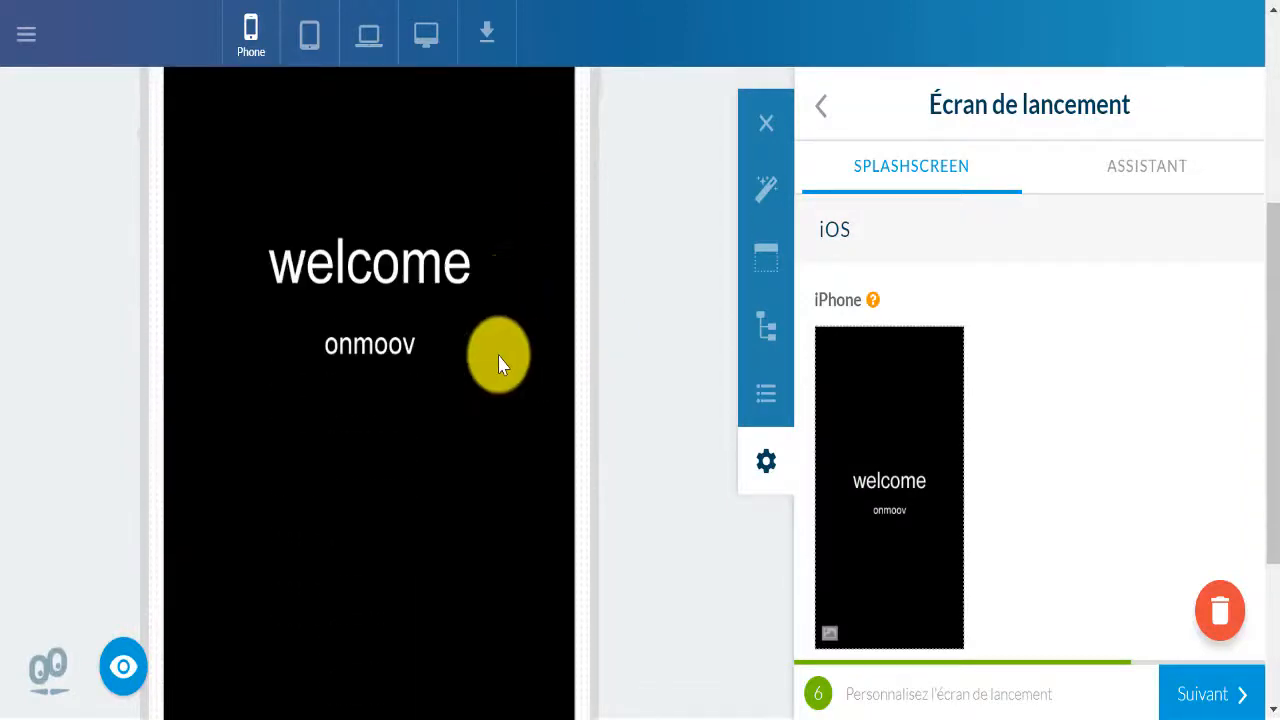
scroll(500, 363, "up", 5)
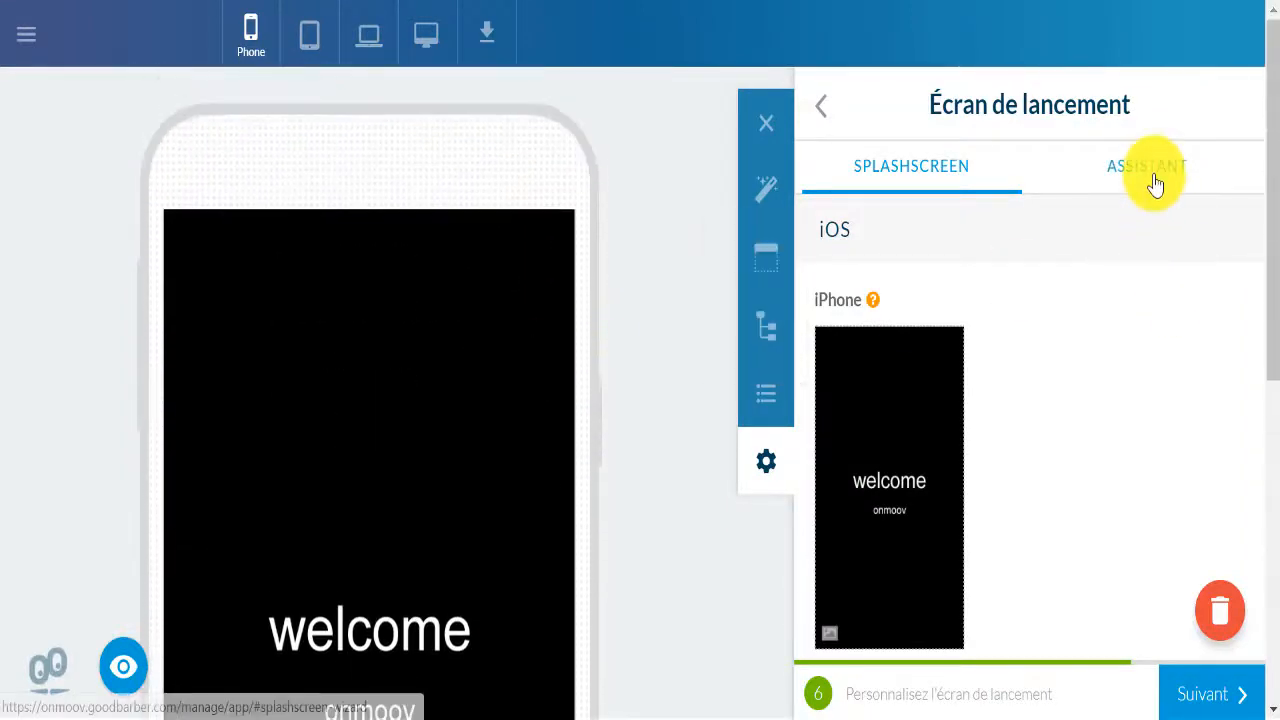
left_click_drag(1275, 215, 1251, 349)
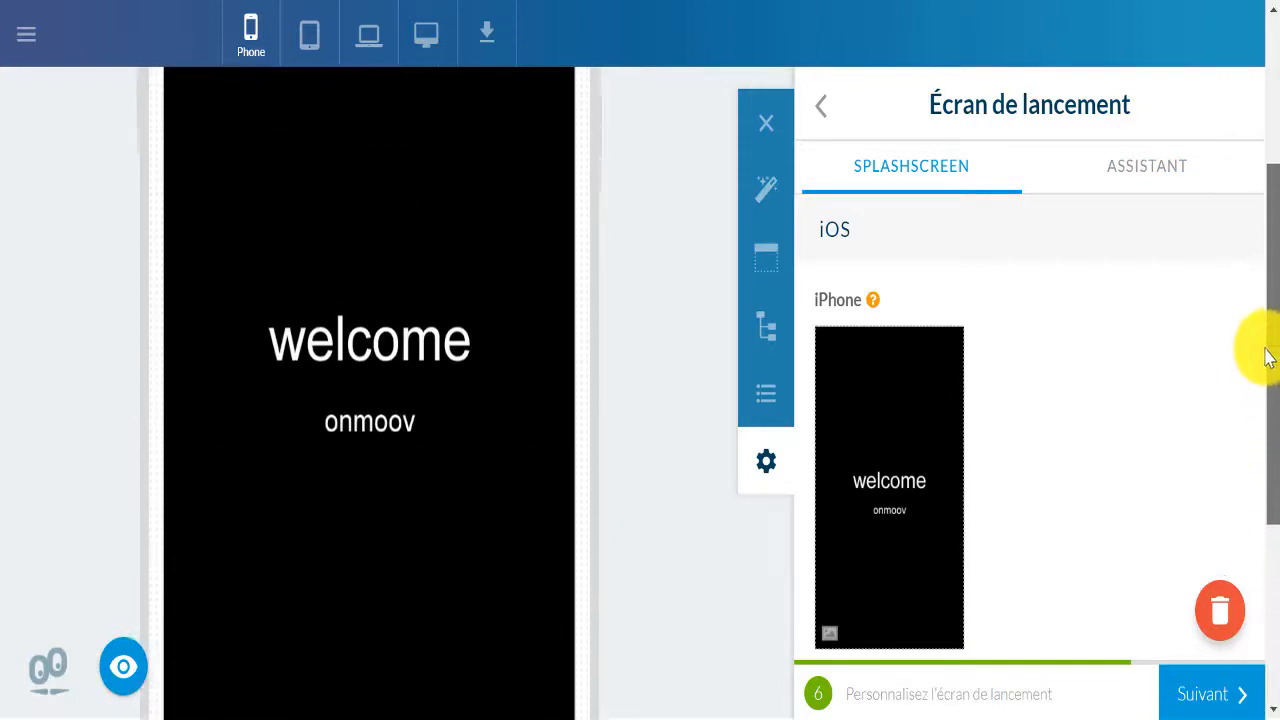
Proceed from the launch screen stage to publication and start publishing the Android App for the Play Store.
left_click(1215, 712)
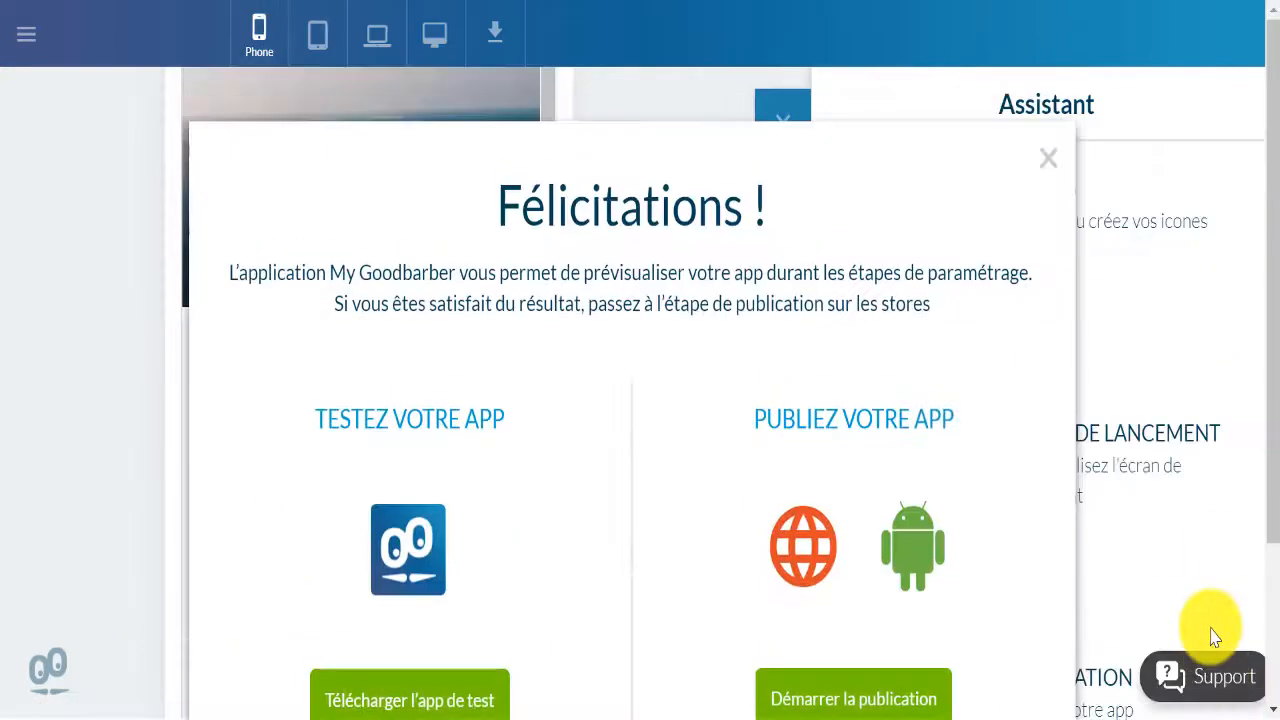
scroll(700, 350, "down", 2)
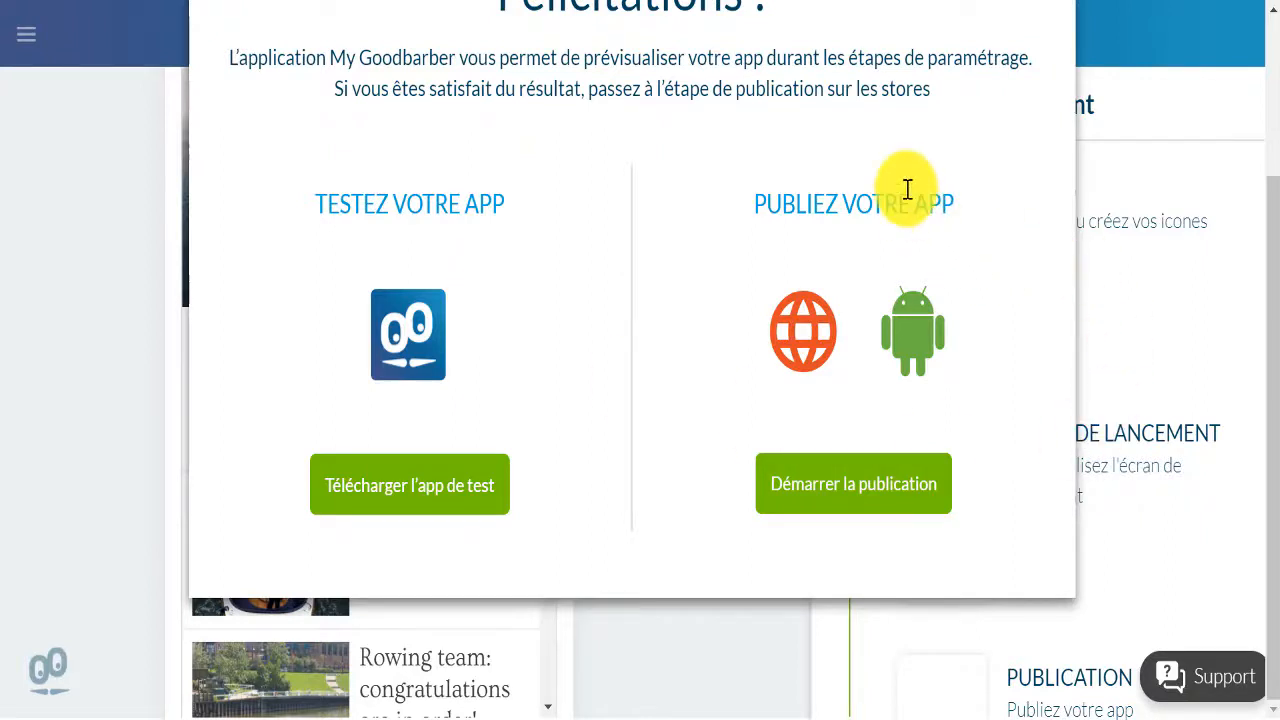
left_click(910, 500)
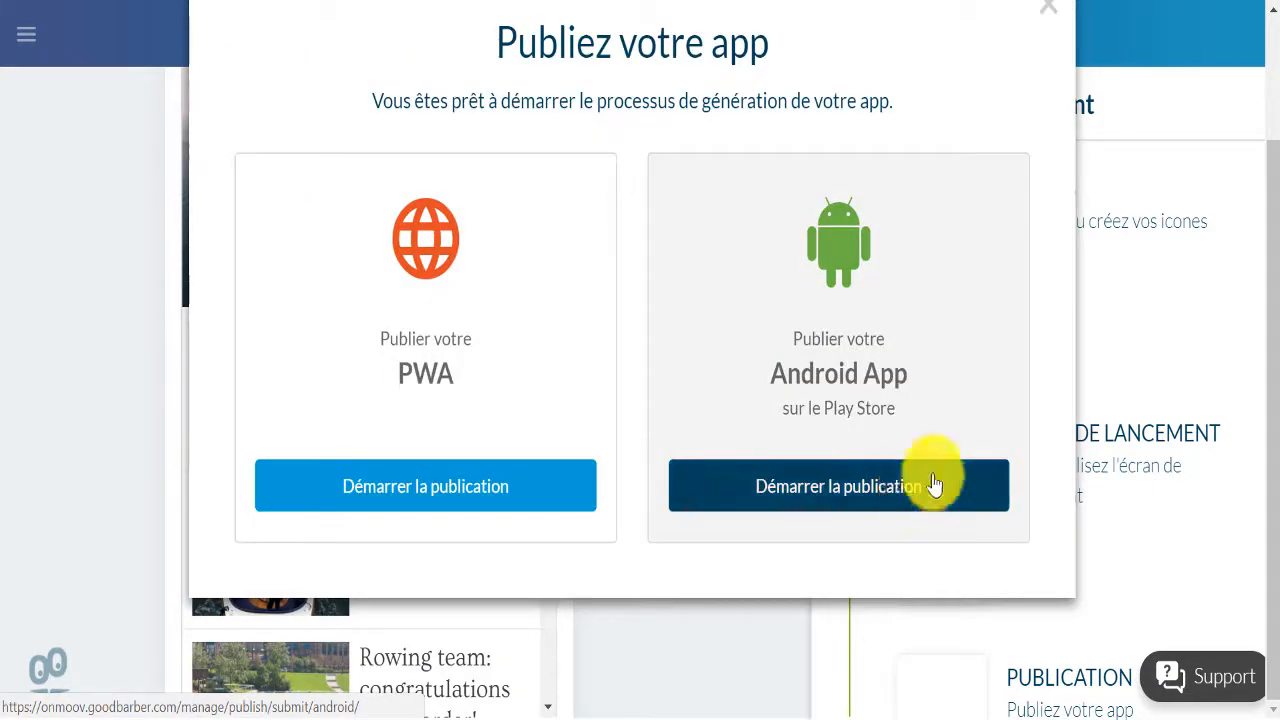
left_click(886, 495)
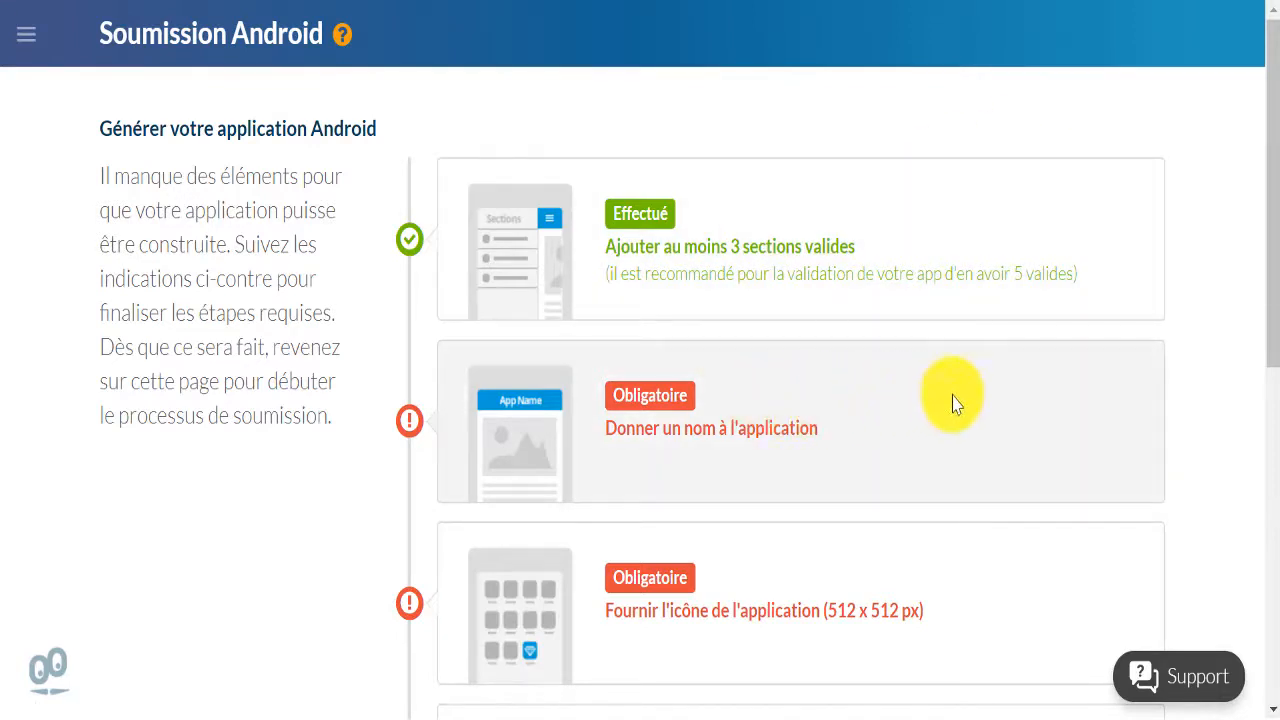
Review the Android submission checklist from the required sections down to the recommended Favoris section.
scroll(923, 420, "down", 3)
scroll(925, 420, "down", 5)
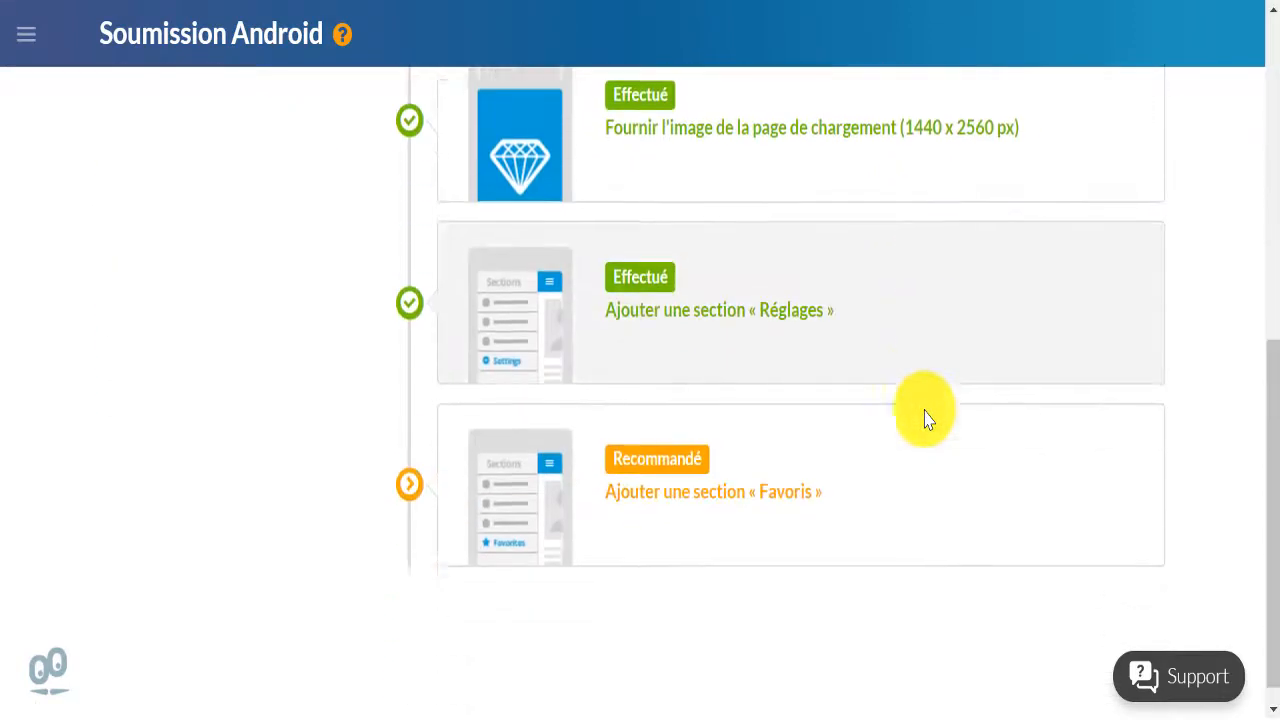
scroll(908, 444, "up", 8)
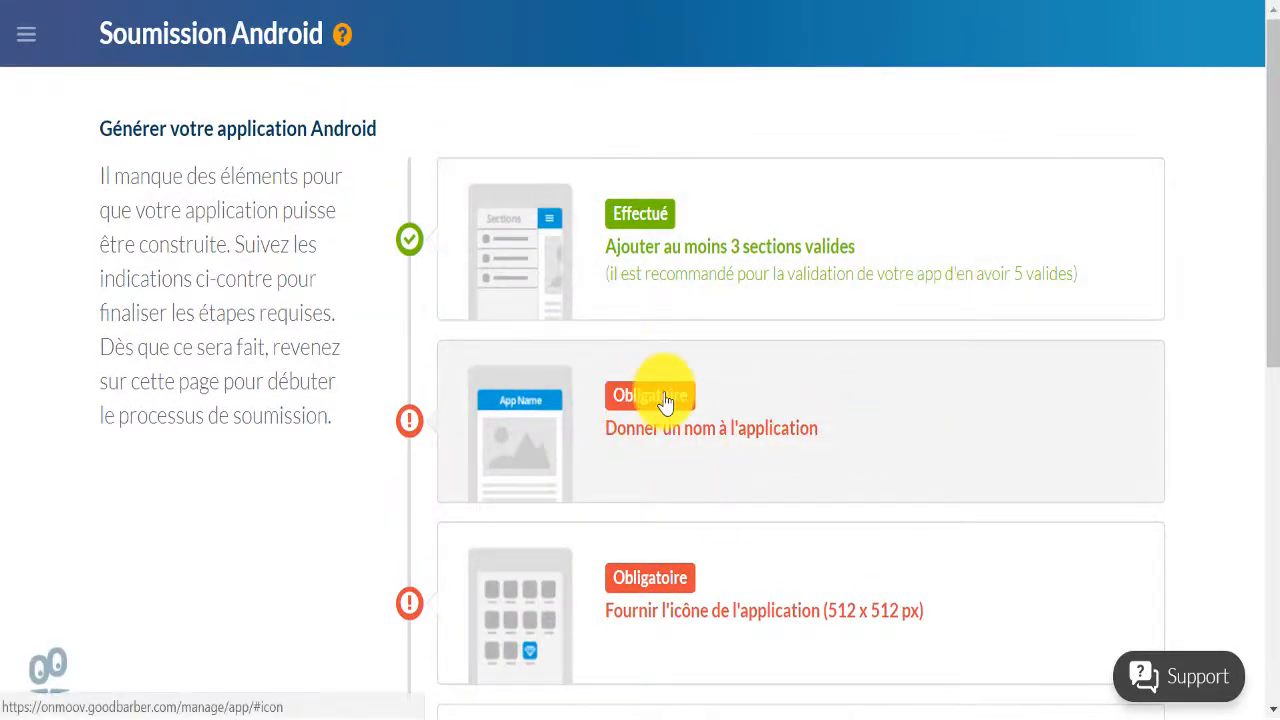
Open the checklist's required app name item and set the name under the icon to "onmoov".
left_click(665, 402)
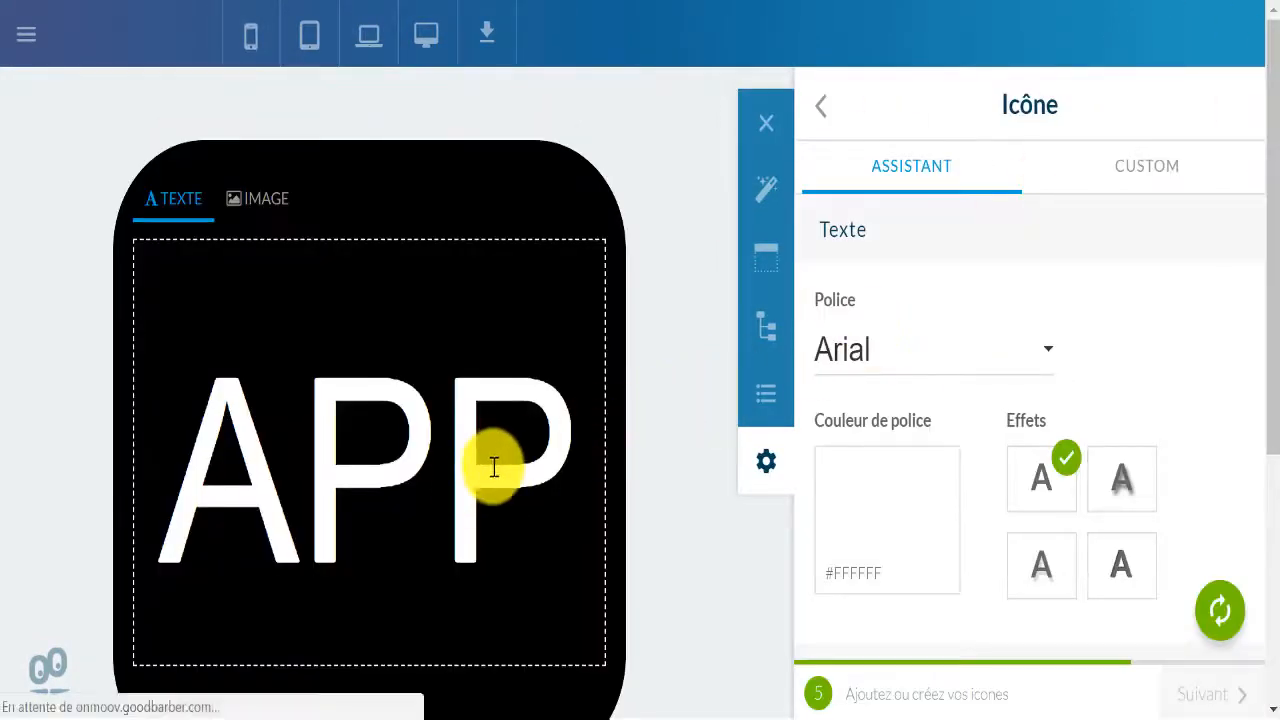
scroll(495, 463, "down", 3)
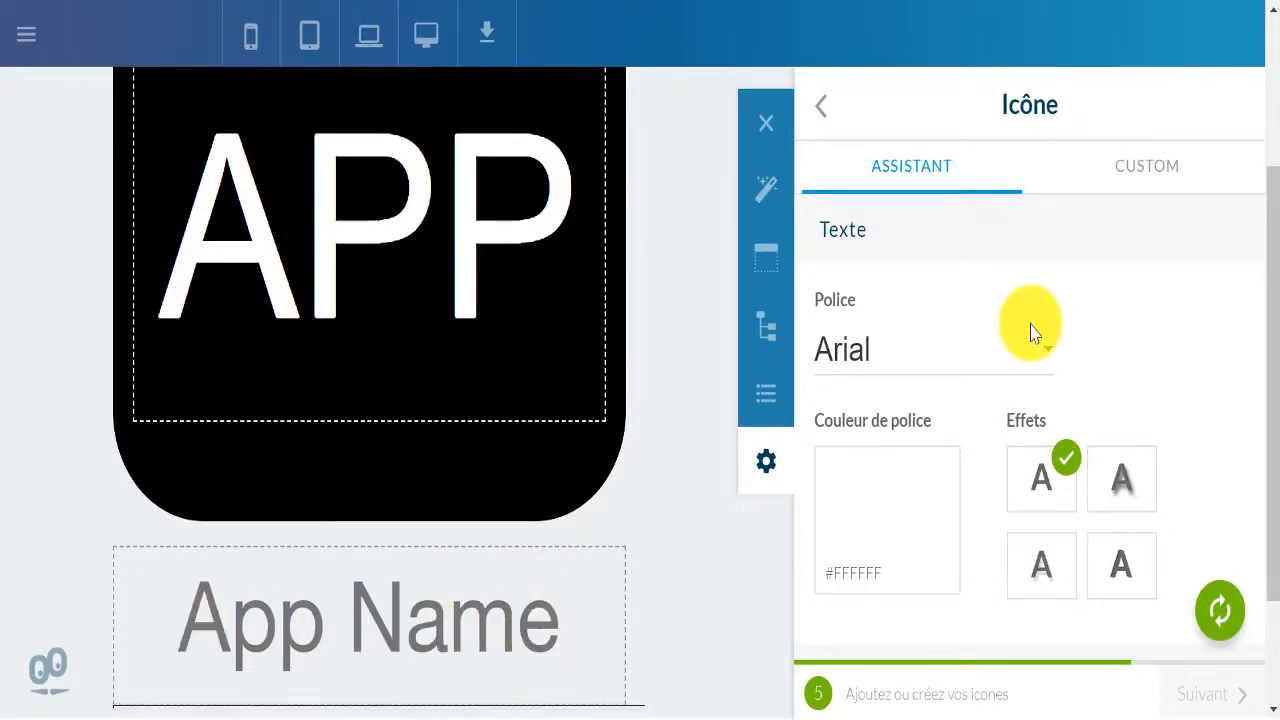
scroll(1034, 329, "up", 3)
scroll(654, 491, "down", 4)
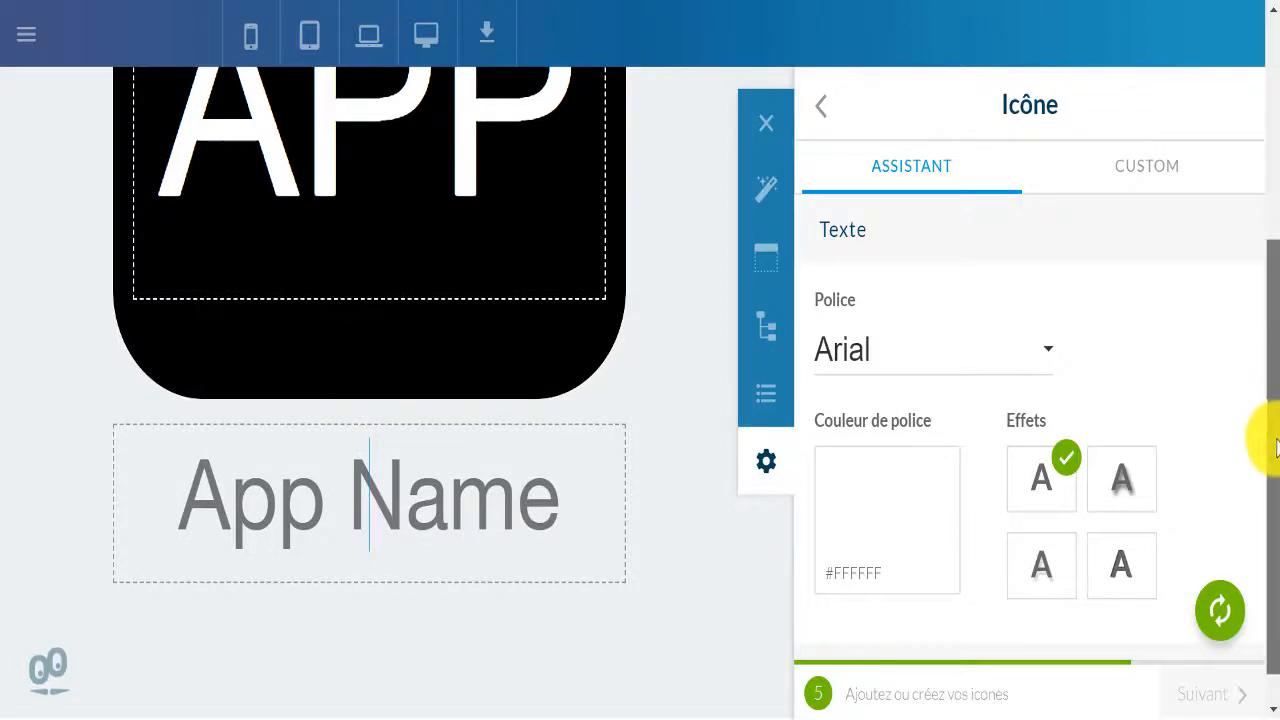
scroll(1266, 443, "down", 1)
left_click(482, 448)
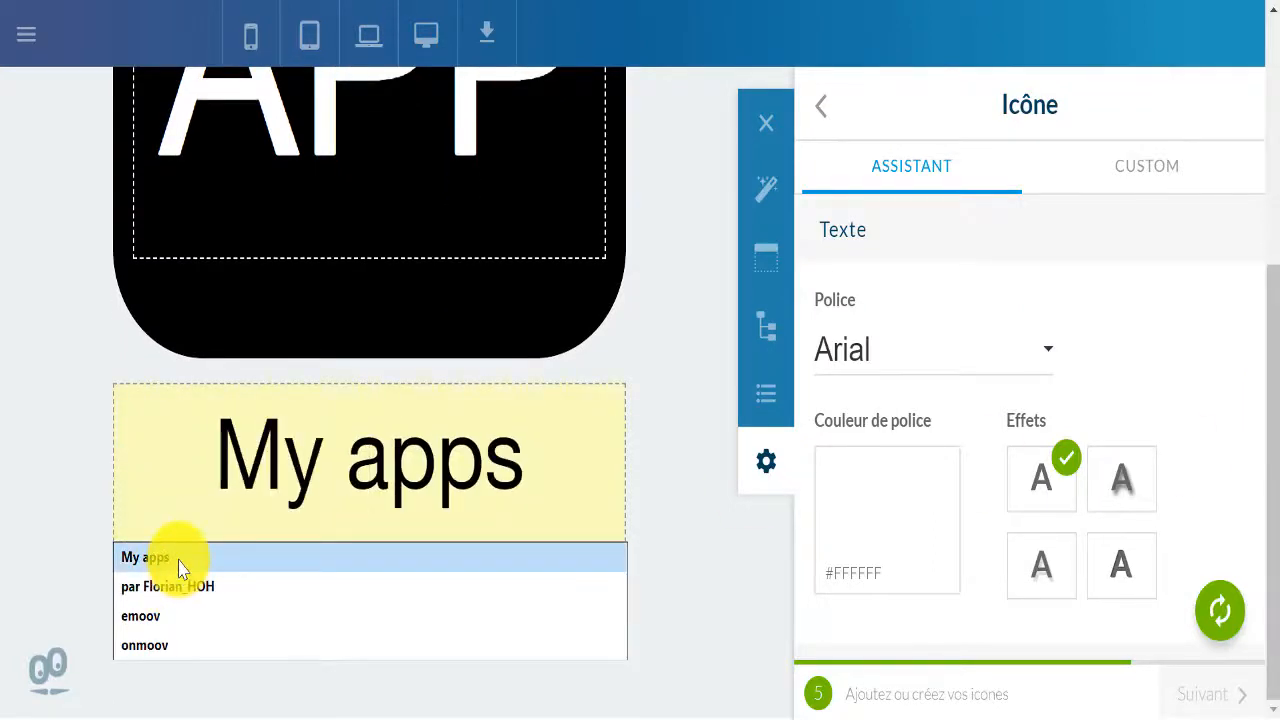
left_click(143, 646)
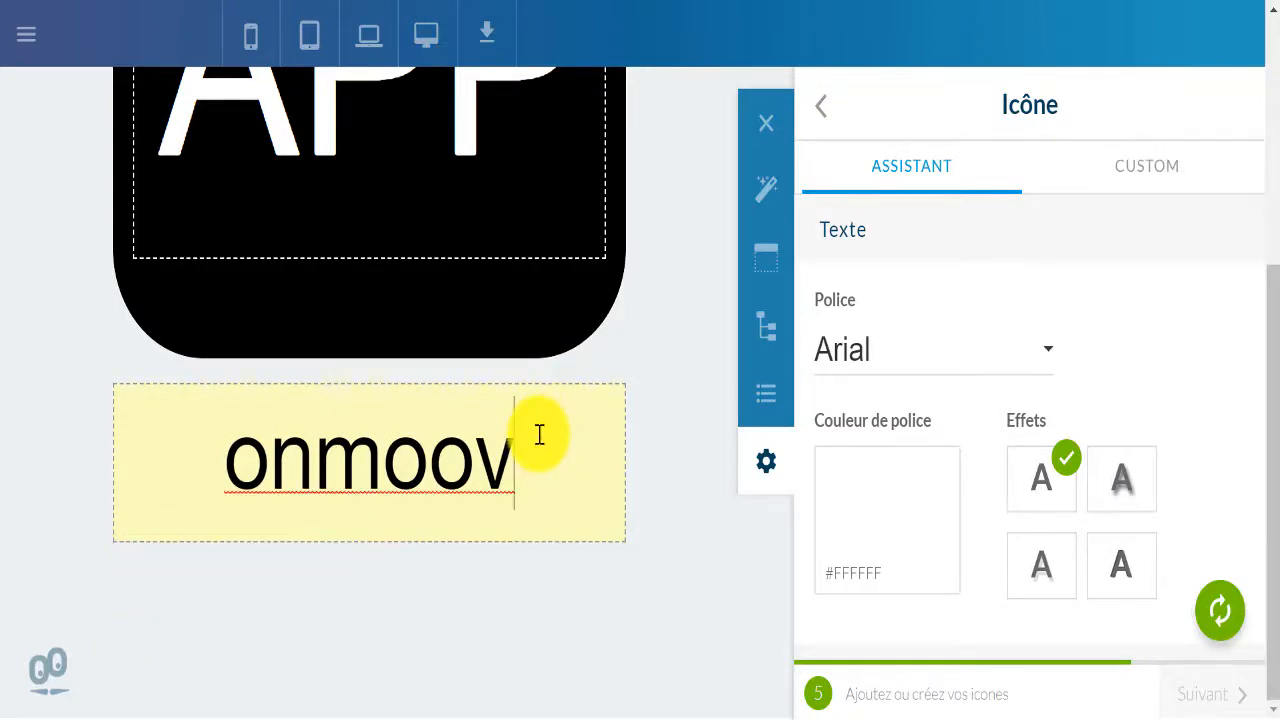
scroll(540, 434, "up", 4)
scroll(540, 434, "down", 4)
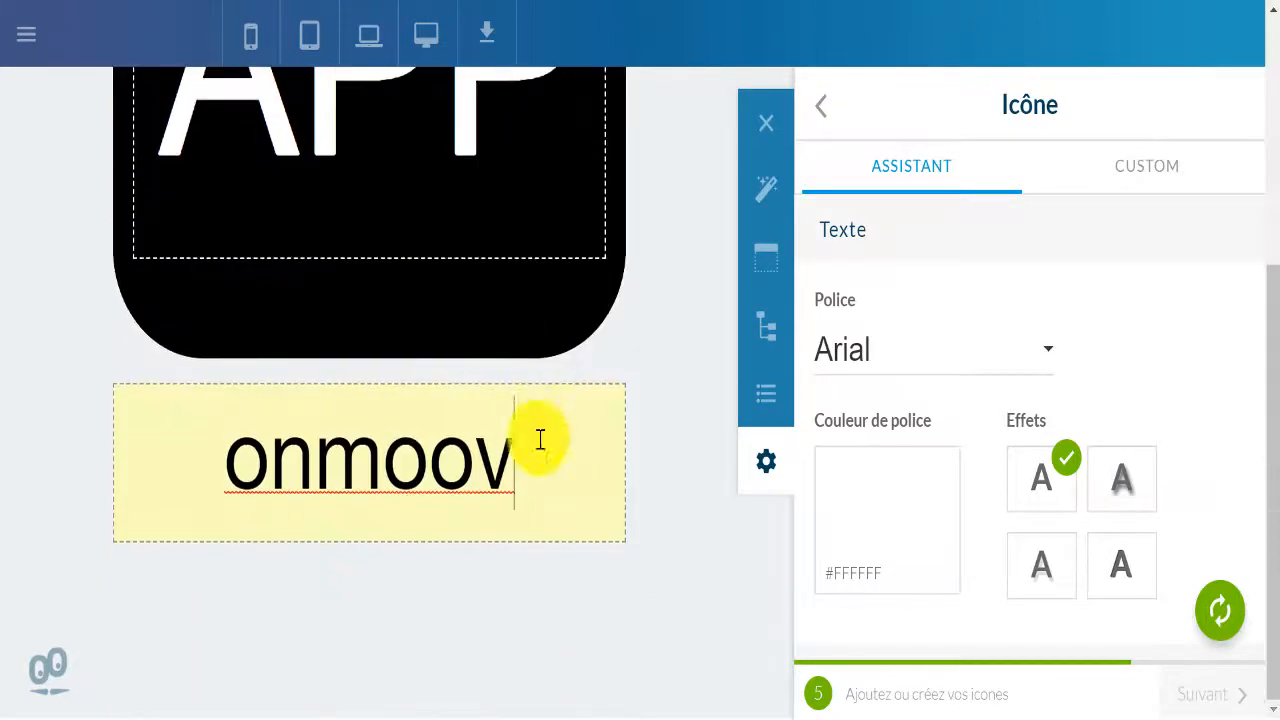
Generate the app icon with the assistant's APP text and check the iOS, Android and PWA images.
left_click(1222, 614)
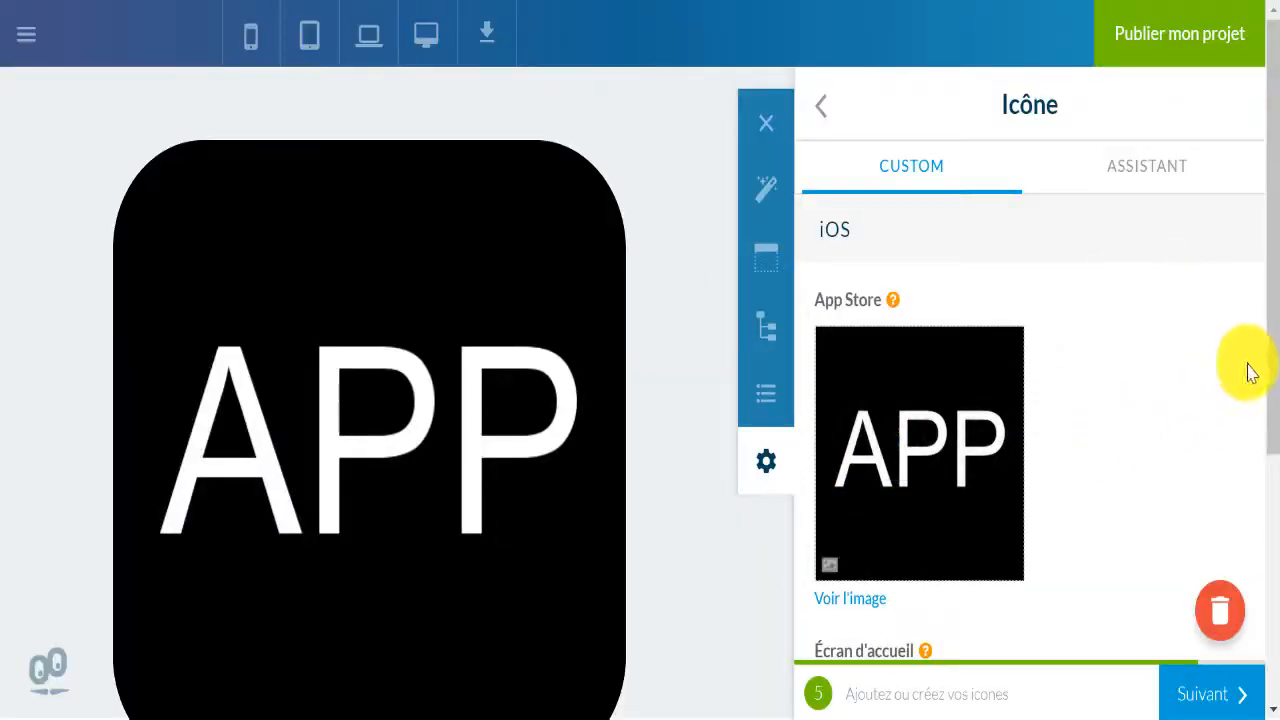
left_click_drag(1272, 448, 1272, 412)
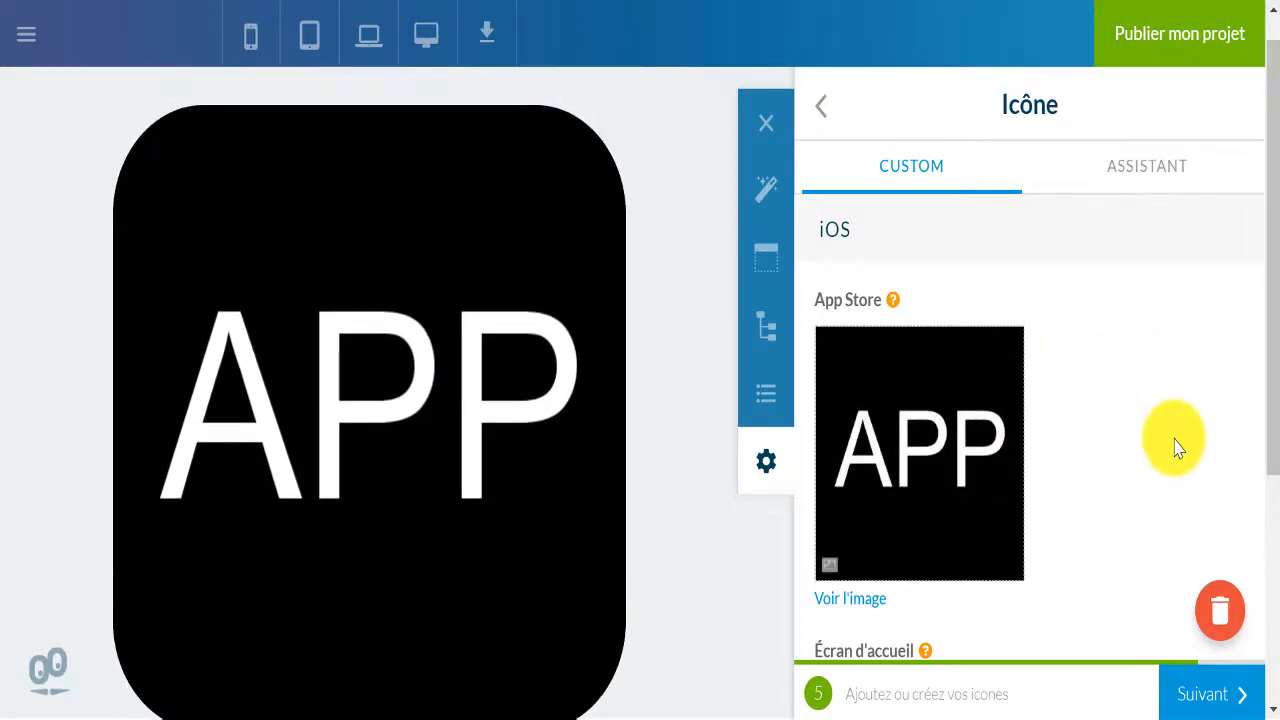
scroll(1172, 437, "down", 4)
scroll(1175, 447, "down", 5)
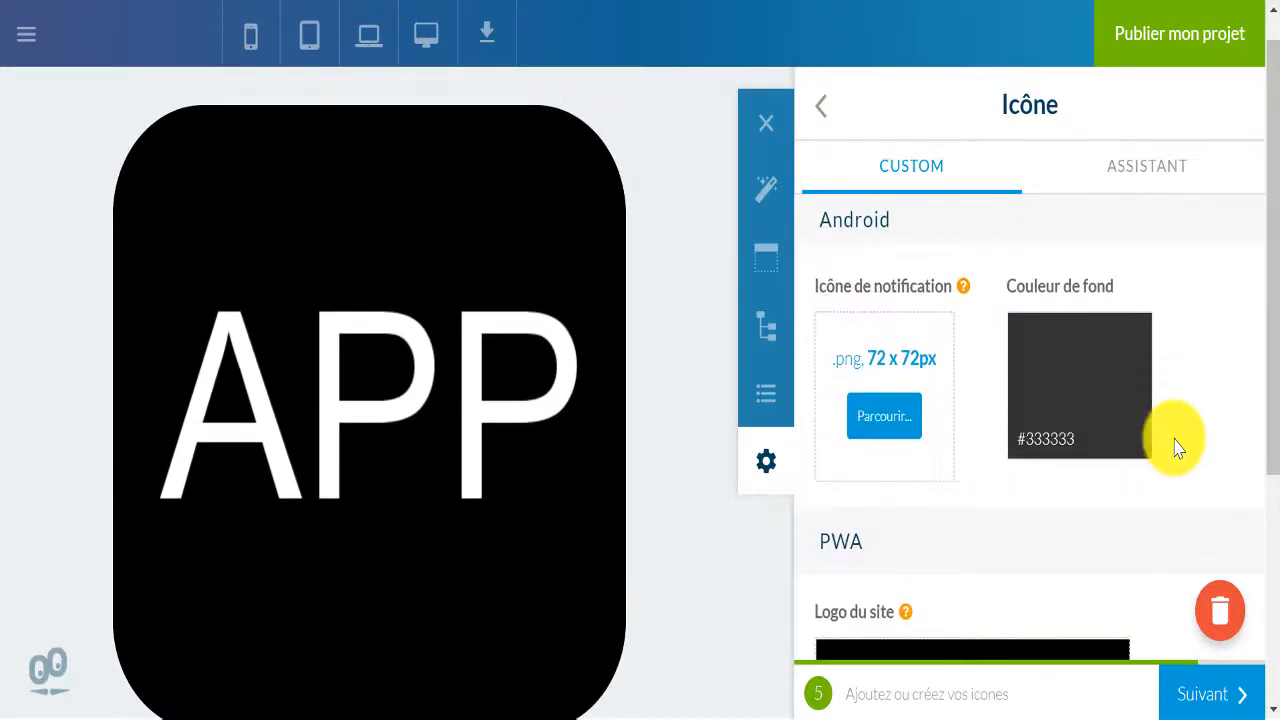
scroll(1177, 447, "down", 2)
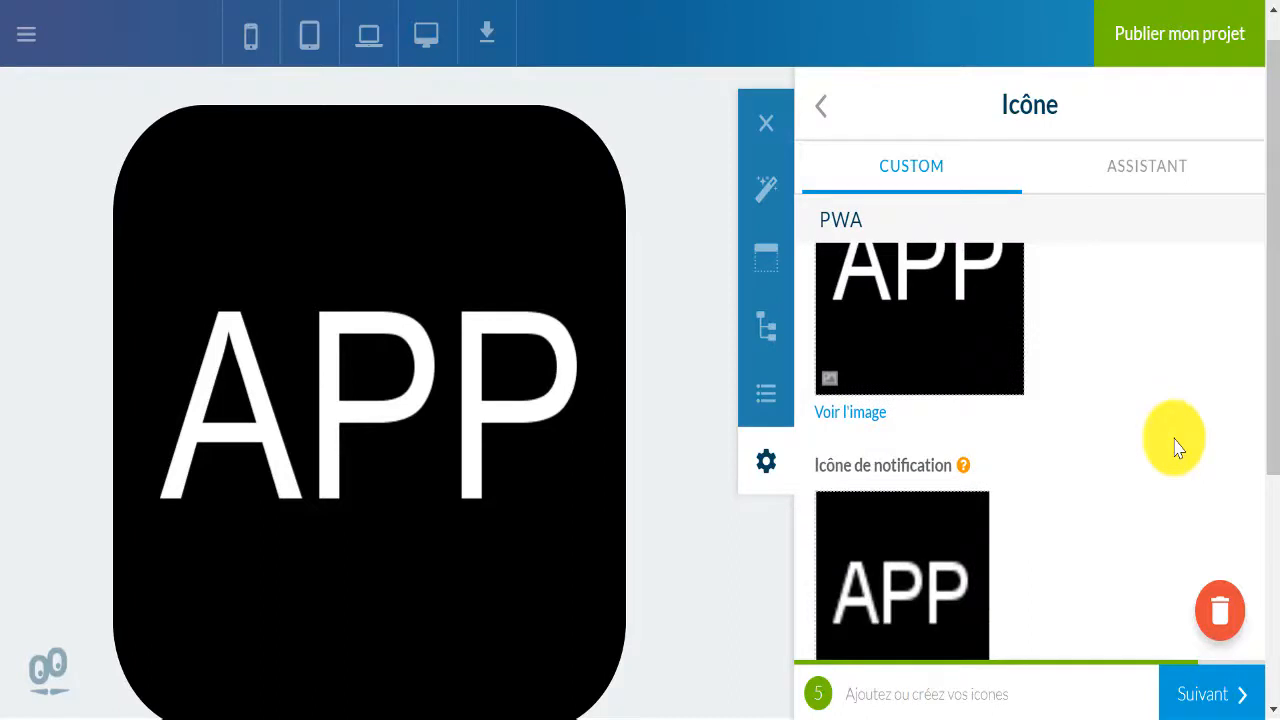
scroll(1177, 447, "down", 3)
scroll(1177, 447, "up", 2)
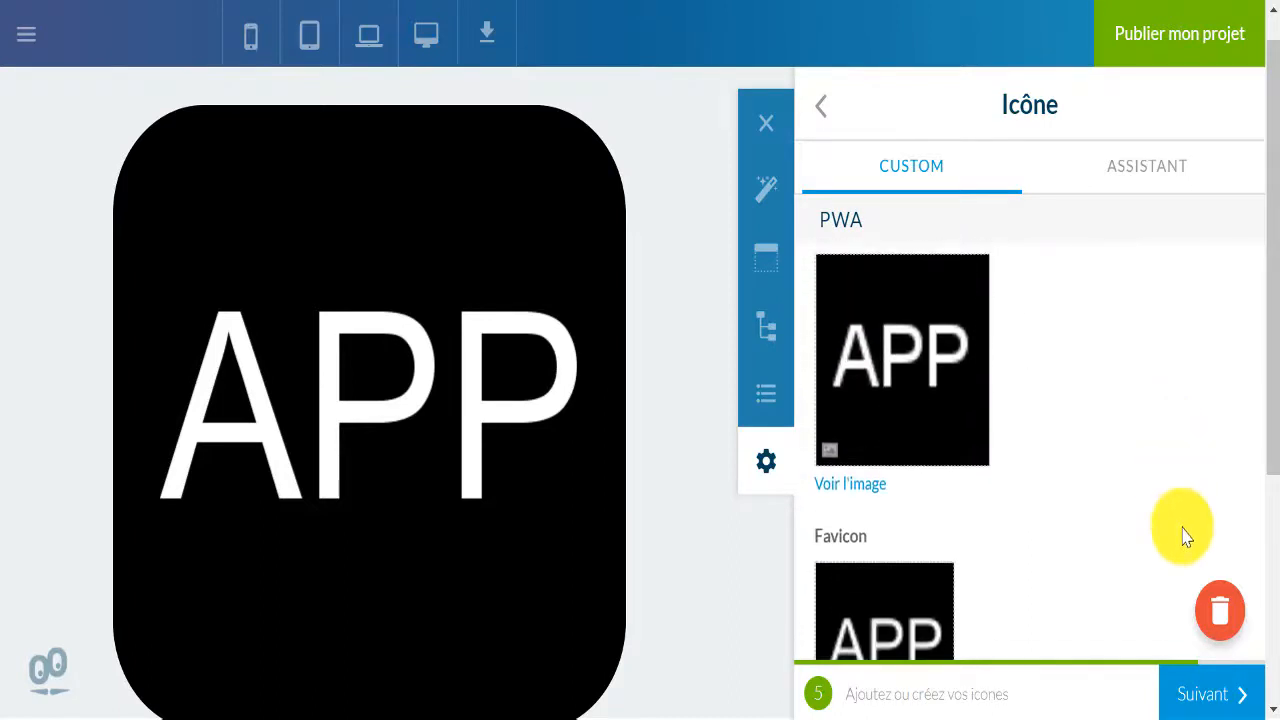
Proceed to the launch screen stage and check the iOS and Android splash screens.
left_click(1232, 693)
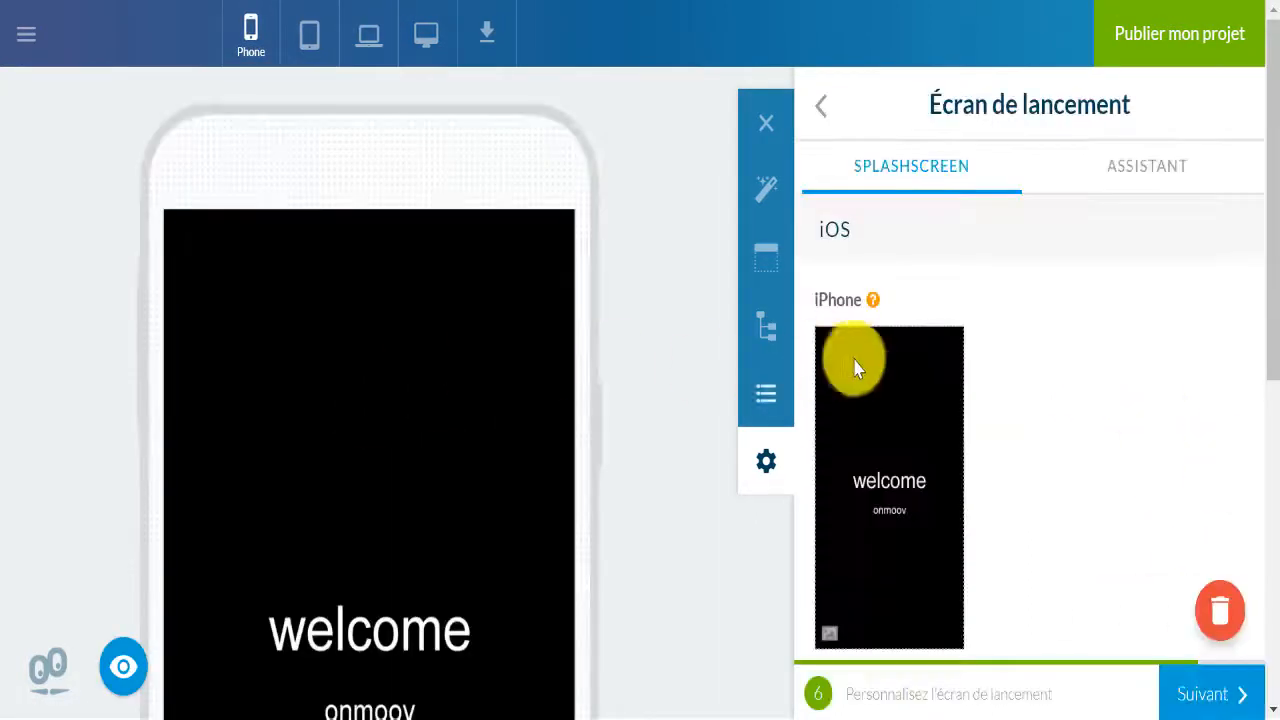
scroll(470, 400, "down", 5)
scroll(489, 397, "up", 4)
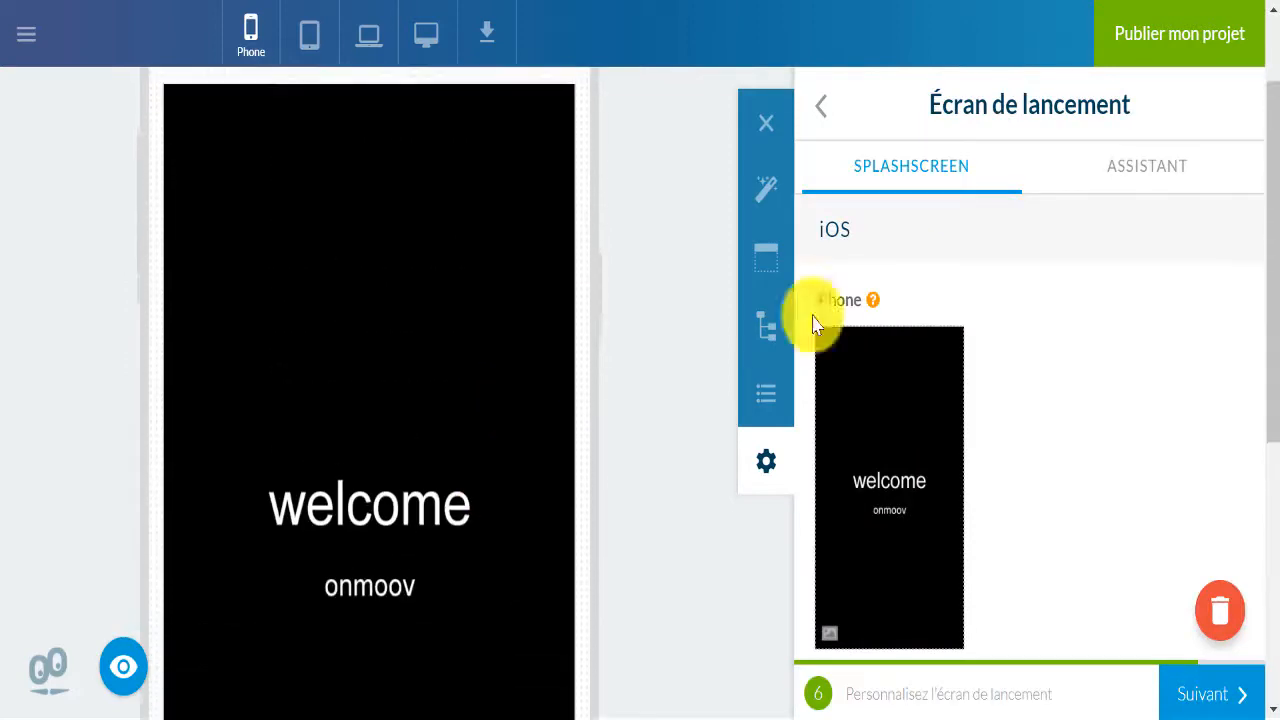
scroll(1207, 476, "down", 1)
scroll(1207, 484, "down", 3)
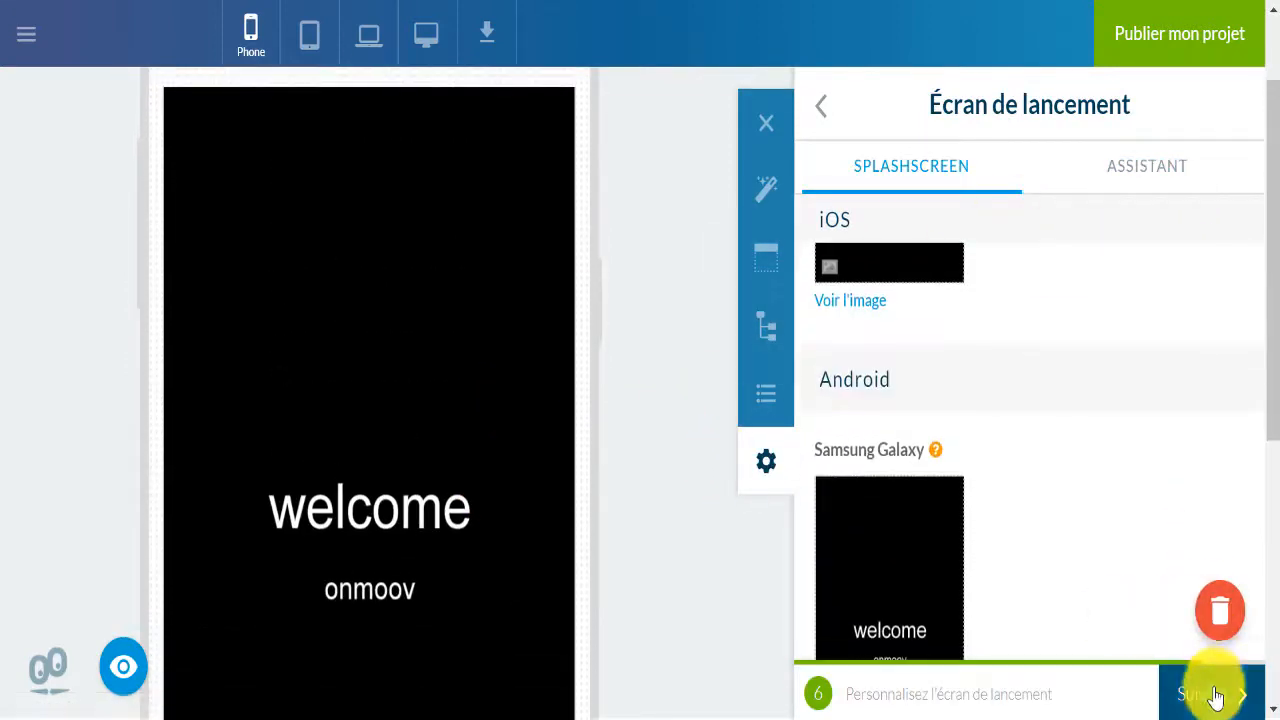
Proceed from the launch screen to publication, view the PWA and Android App publishing choices, and close the dialog.
left_click(1214, 694)
scroll(905, 505, "down", 2)
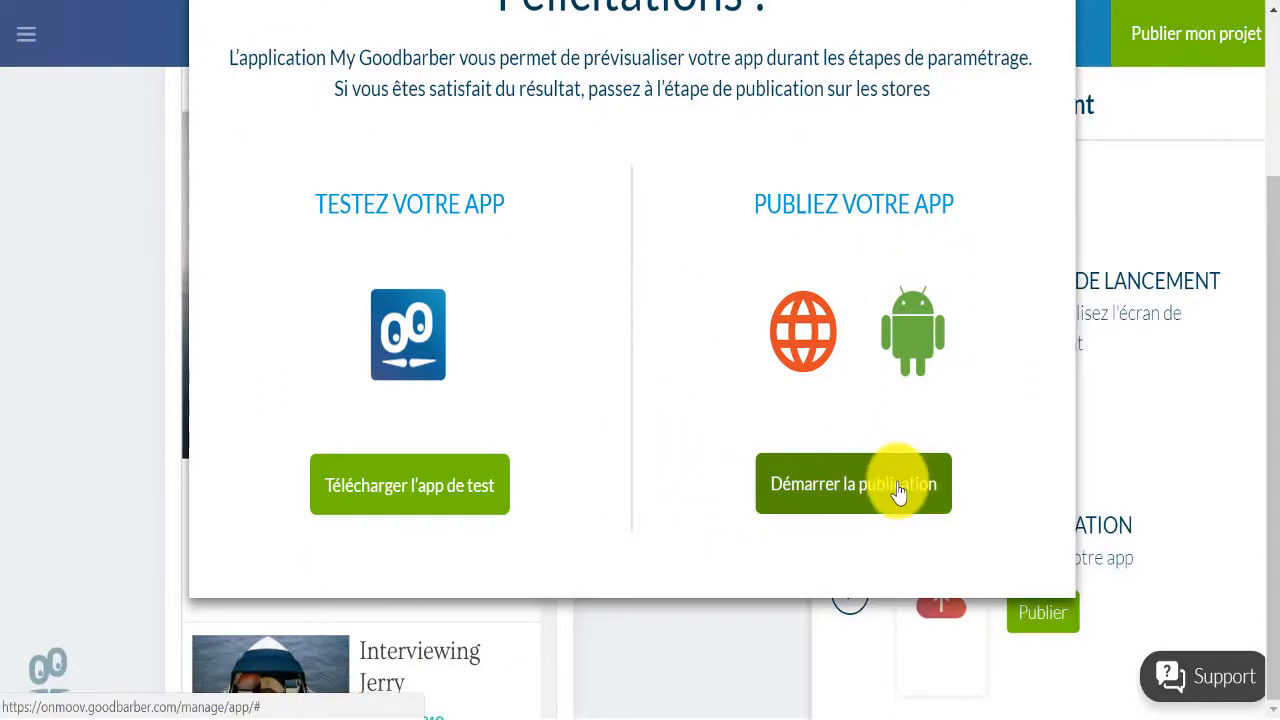
left_click(898, 490)
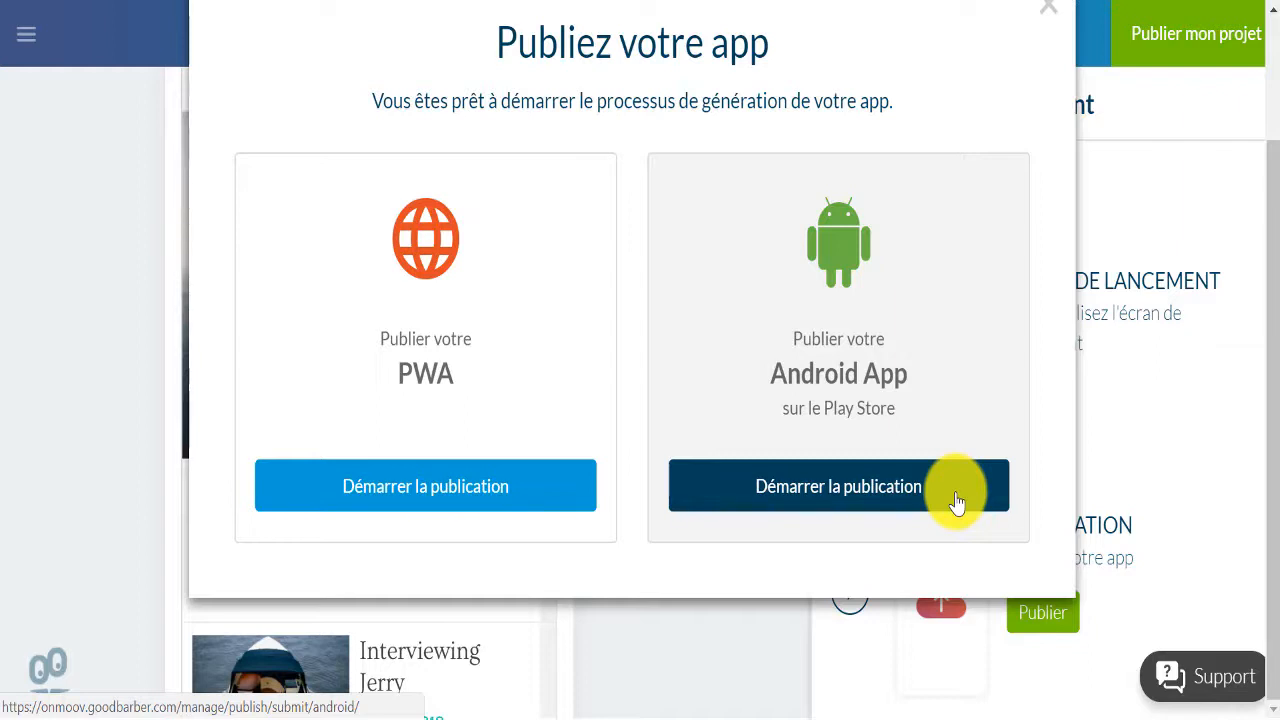
scroll(1050, 250, "up", 2)
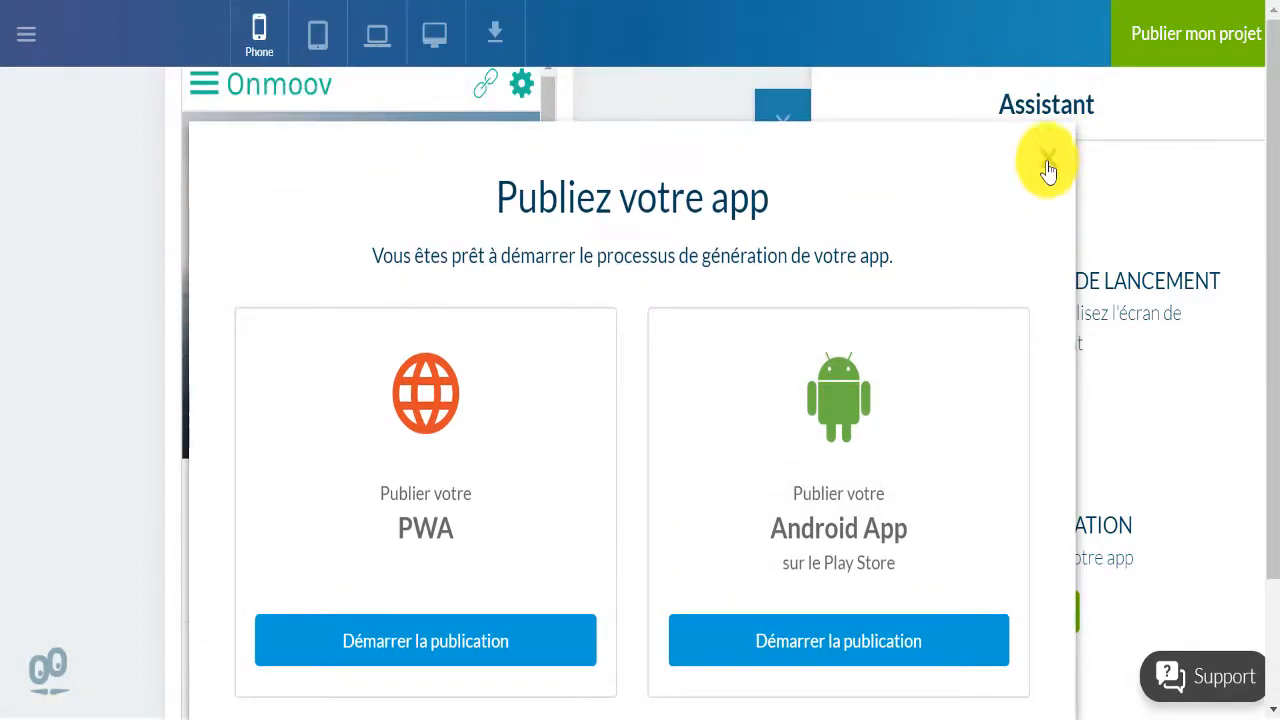
left_click(1047, 165)
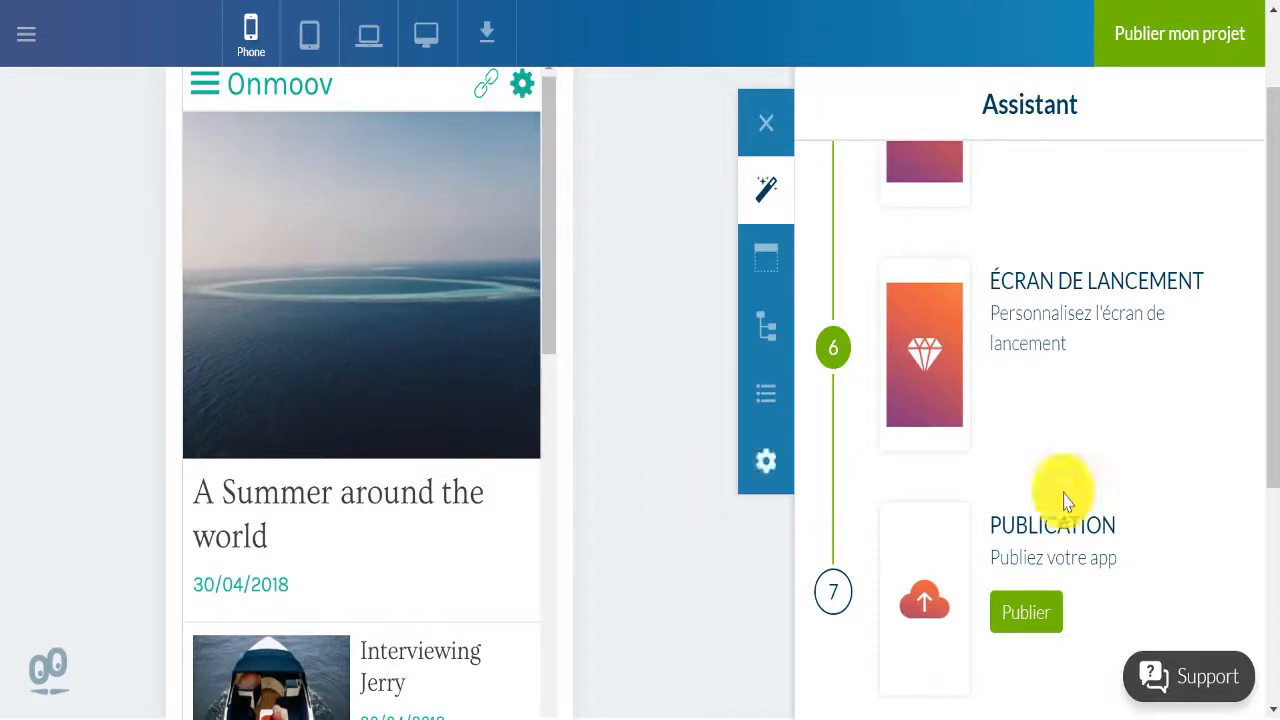
View the Trafic statistics page of the Audience section and return to the builder.
left_click_drag(1272, 418, 1278, 325)
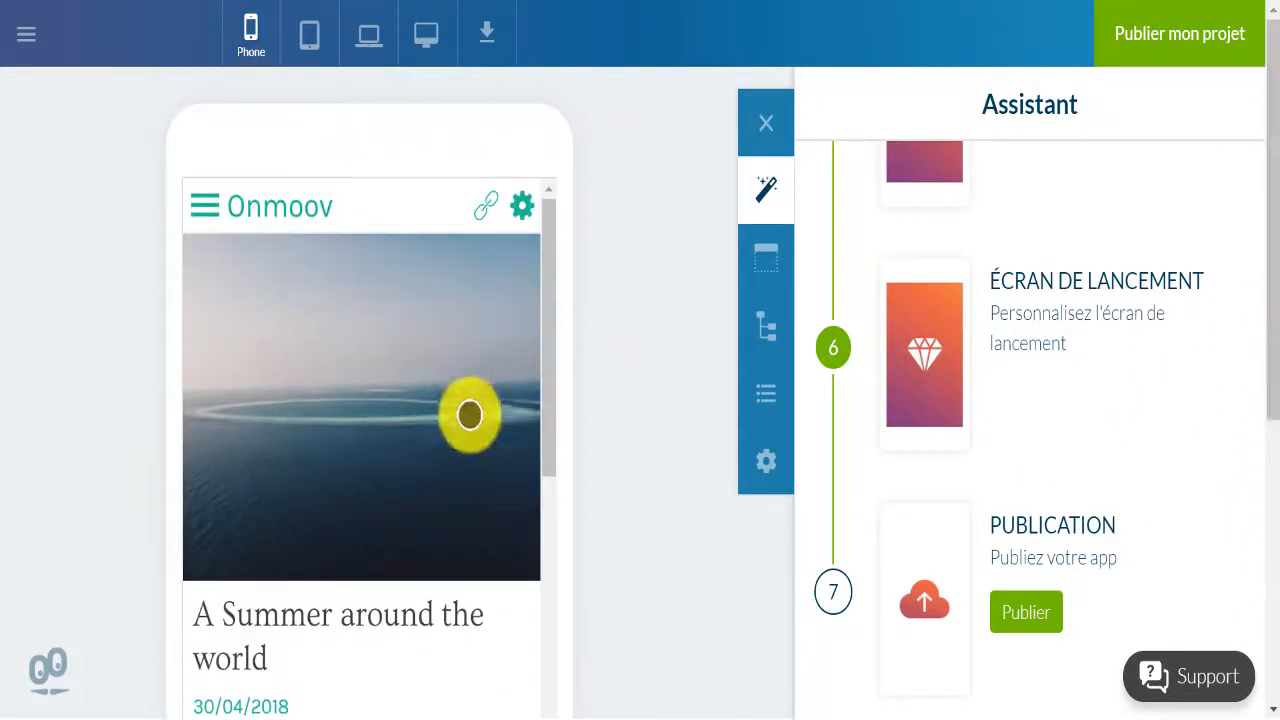
mouse_move(1062, 370)
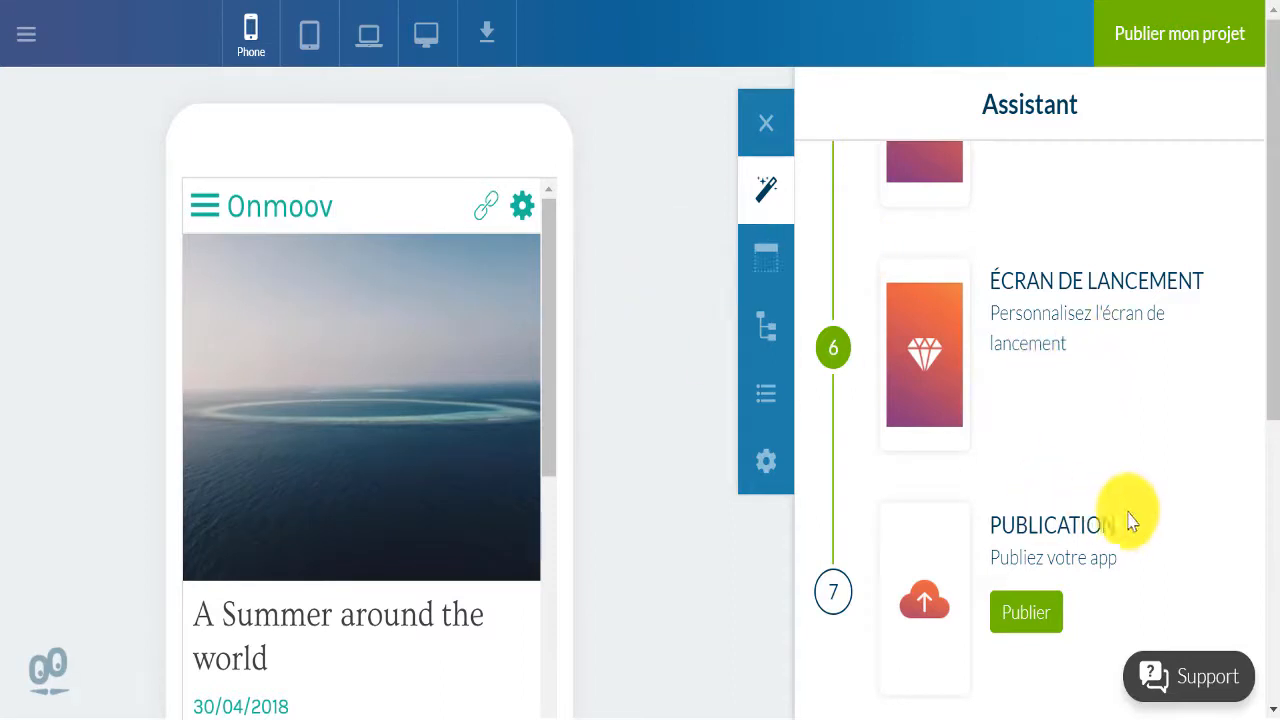
scroll(1150, 514, "down", 2)
left_click(28, 38)
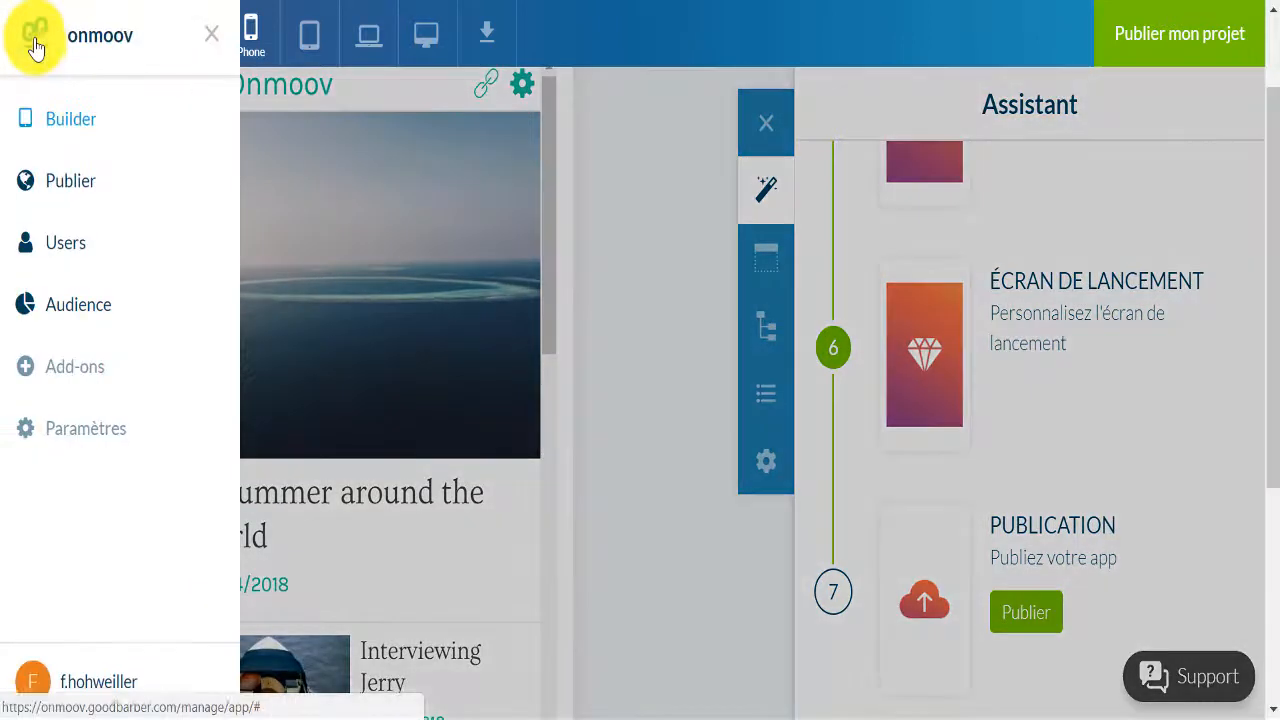
left_click(63, 310)
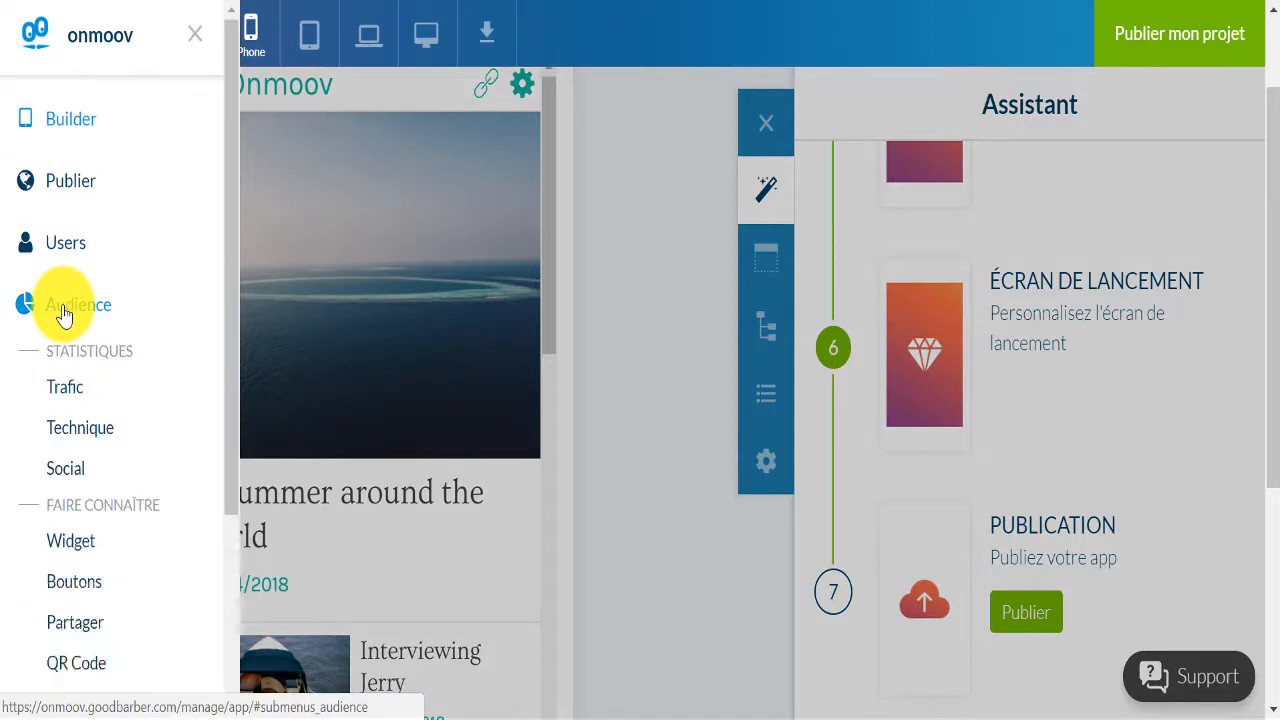
left_click(68, 392)
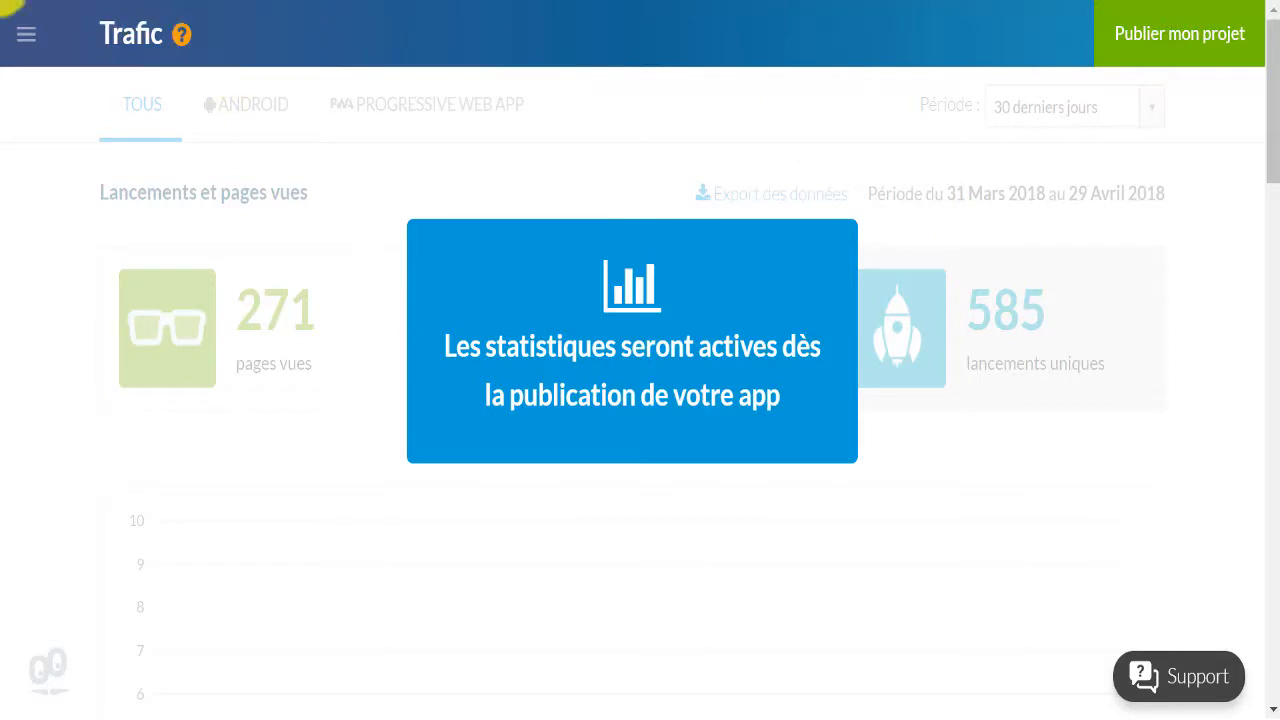
left_click(34, 1)
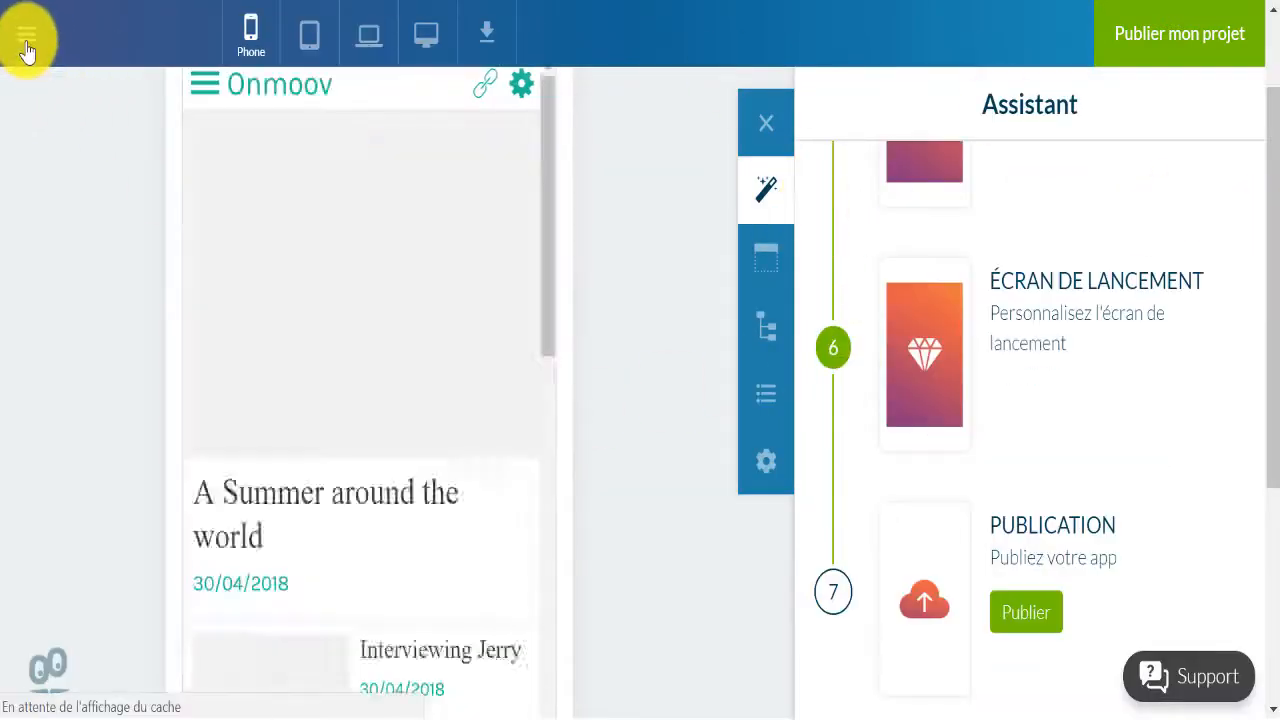
Look through the Audience section's statistics and Faire connaître options in the project navigation, and close it.
left_click(26, 36)
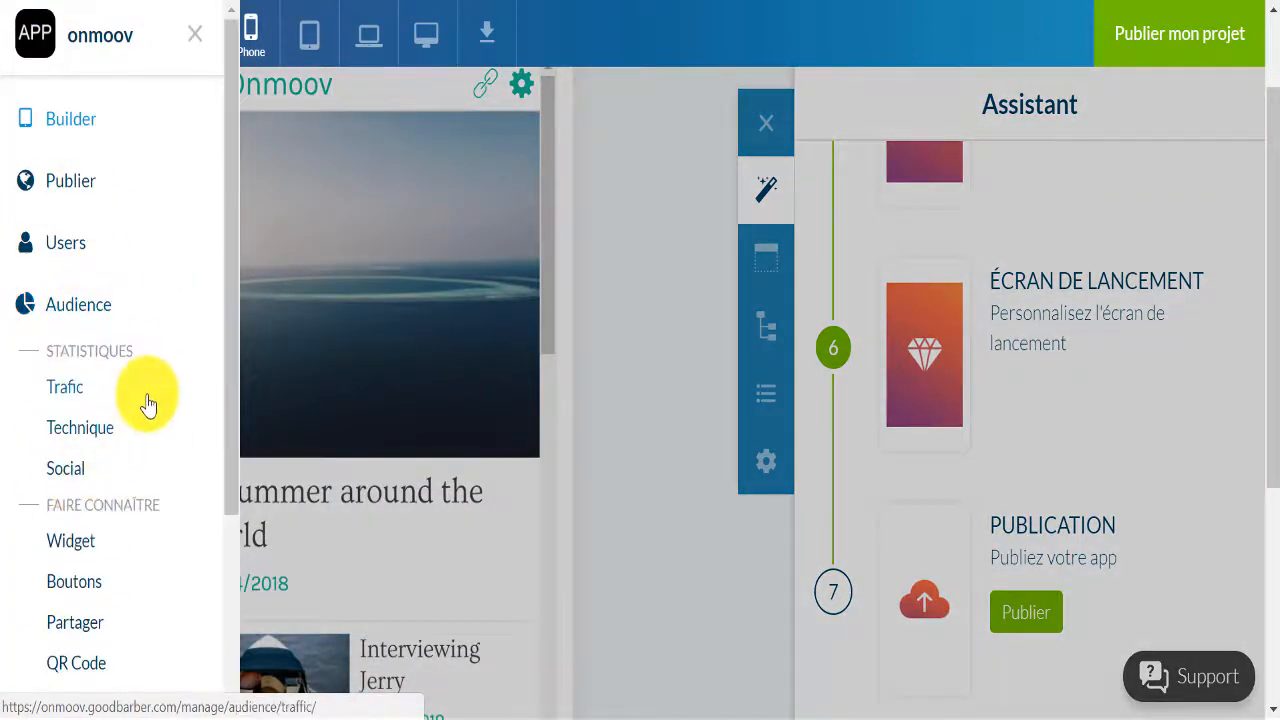
scroll(145, 404, "down", 1)
scroll(171, 457, "down", 1)
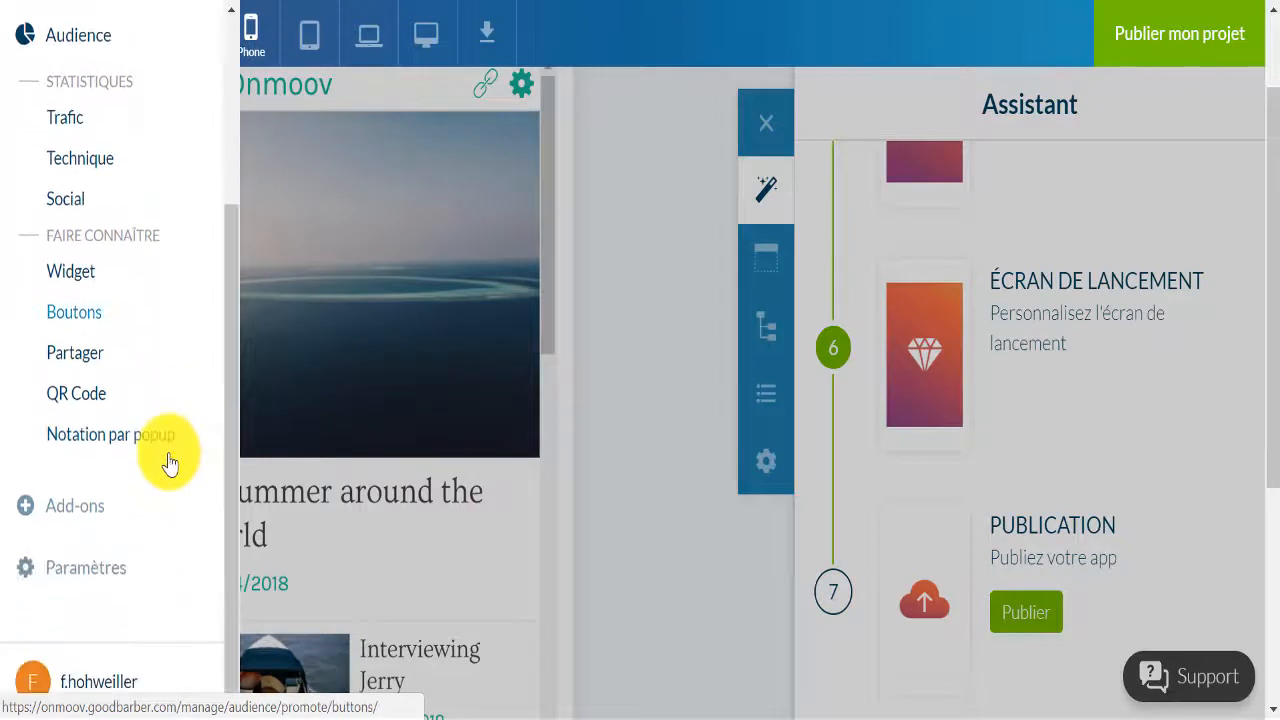
scroll(165, 434, "down", 2)
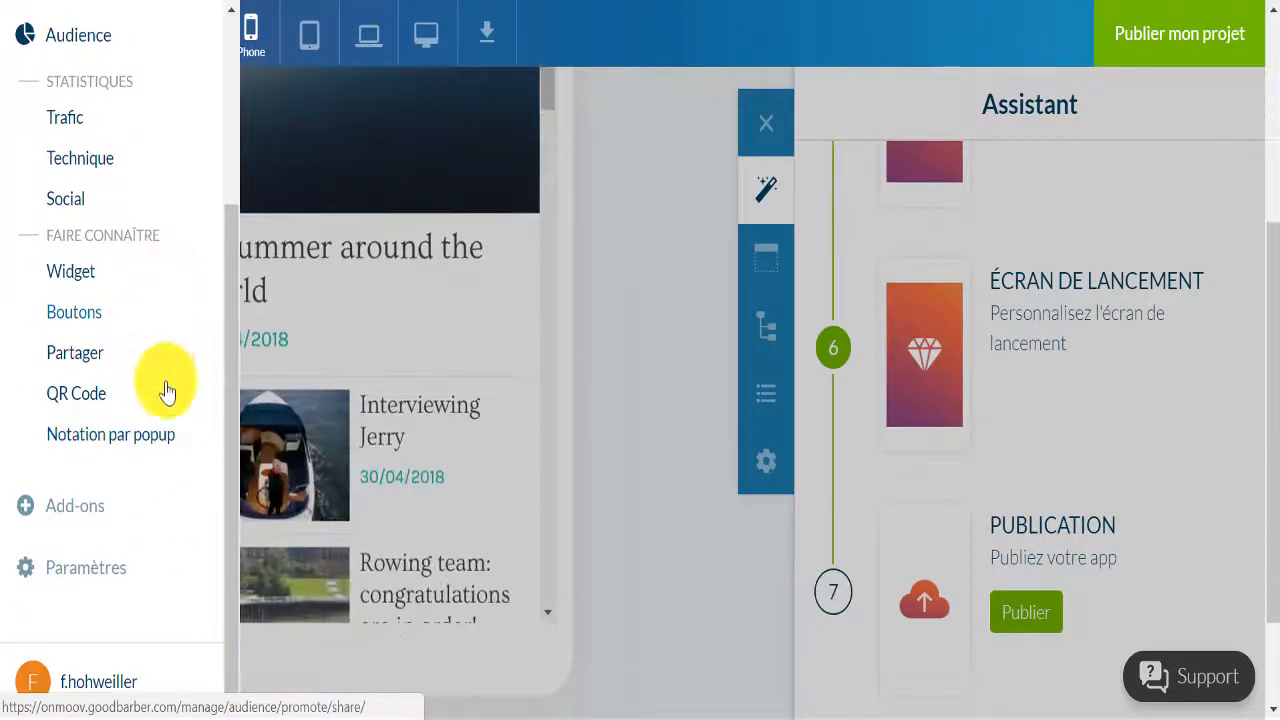
scroll(149, 400, "up", 3)
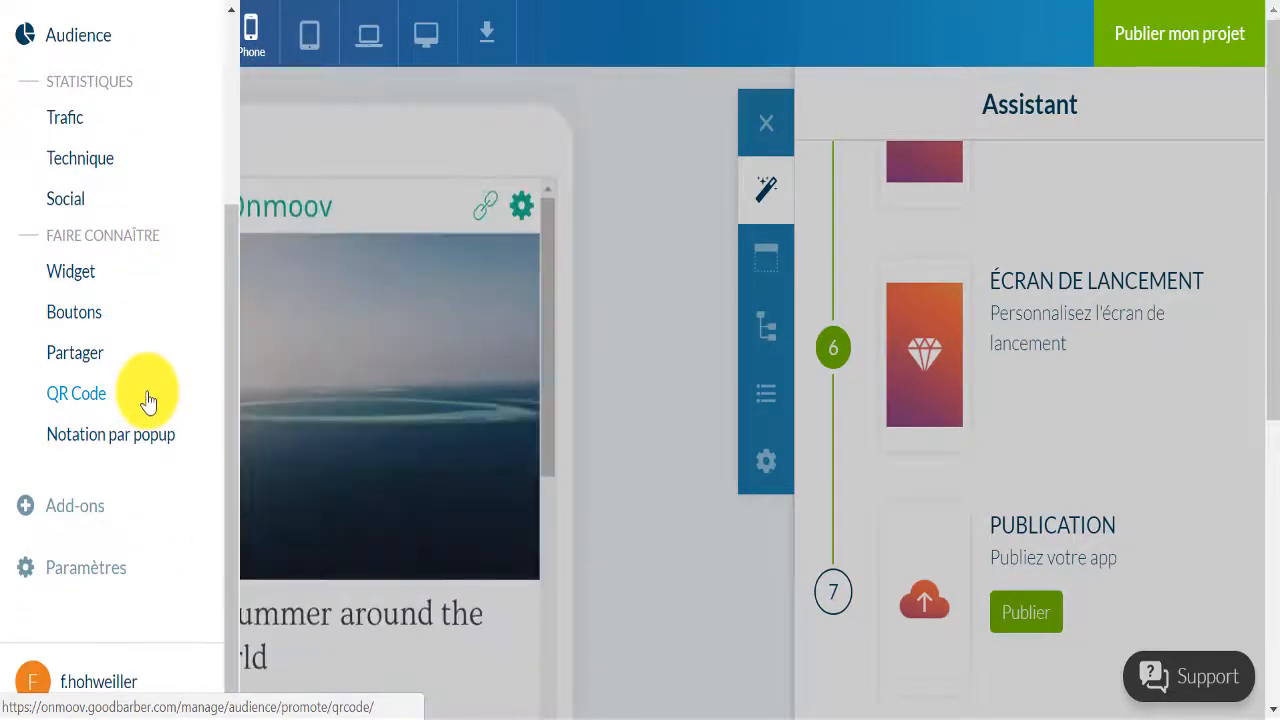
left_click(80, 50)
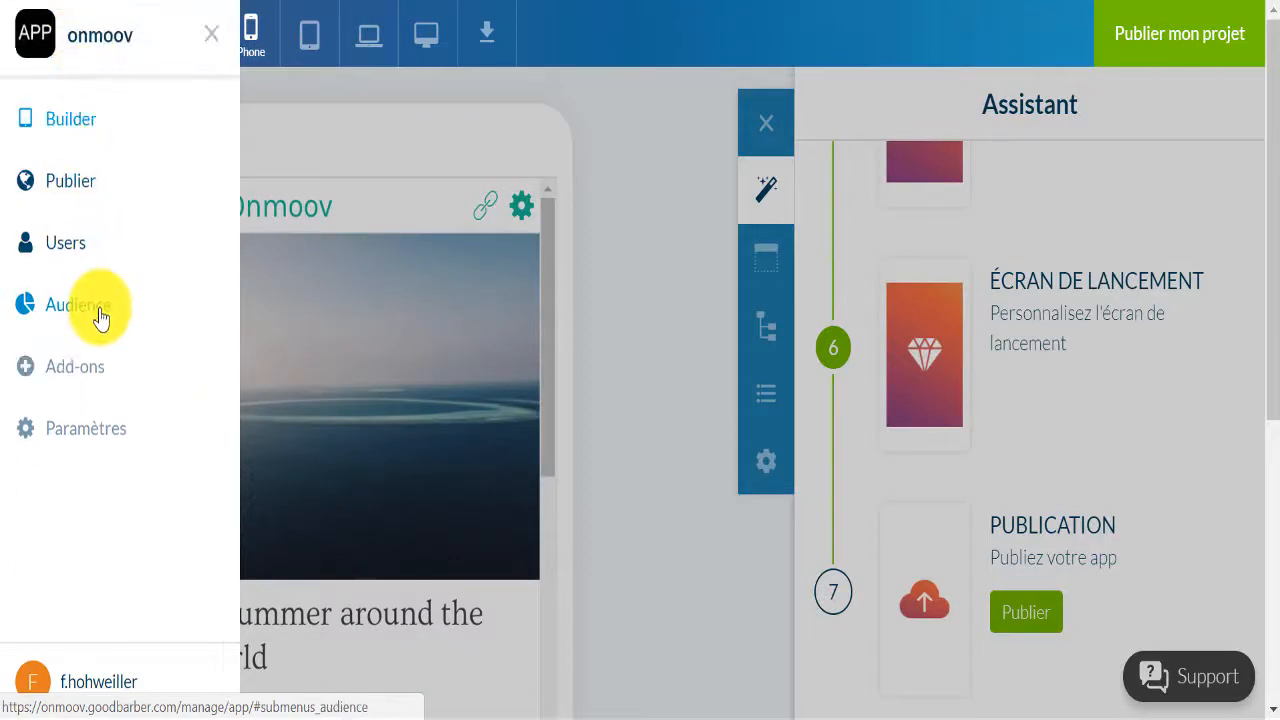
left_click(213, 36)
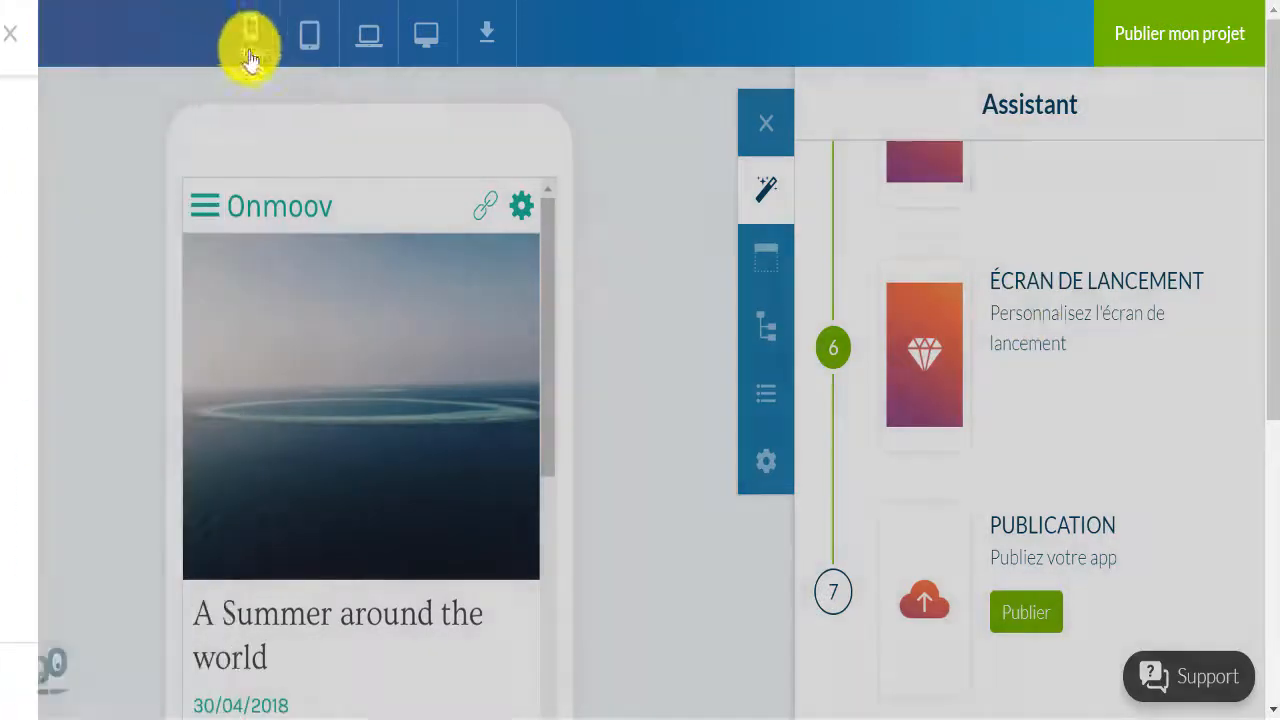
Open the options for testing or publishing the app from the assistant's Publication stage.
left_click_drag(1268, 351, 1272, 640)
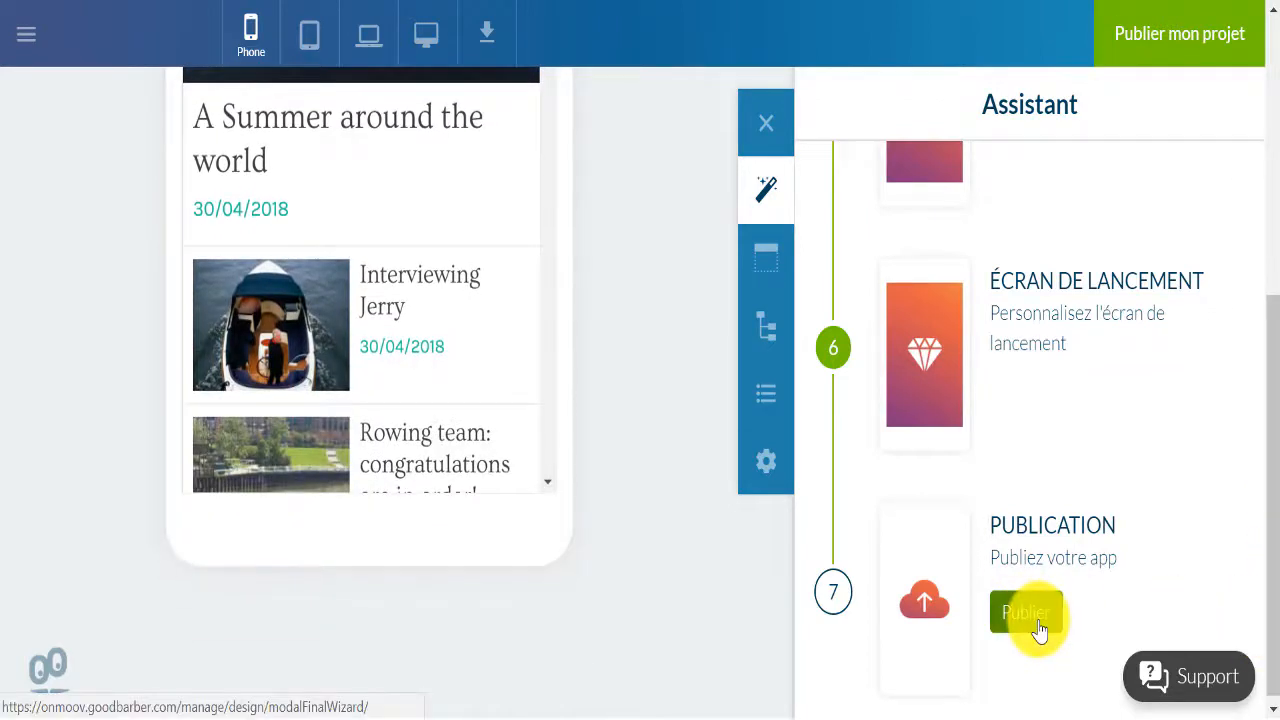
left_click(1038, 626)
scroll(872, 345, "down", 3)
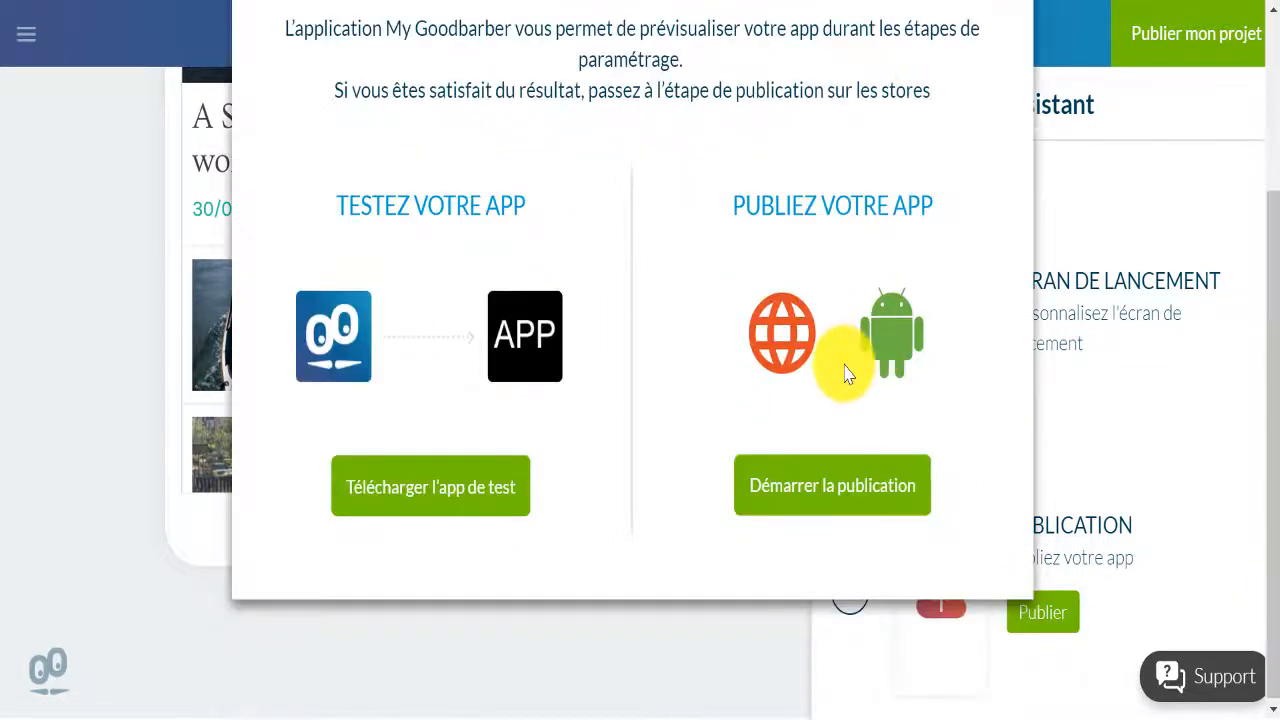